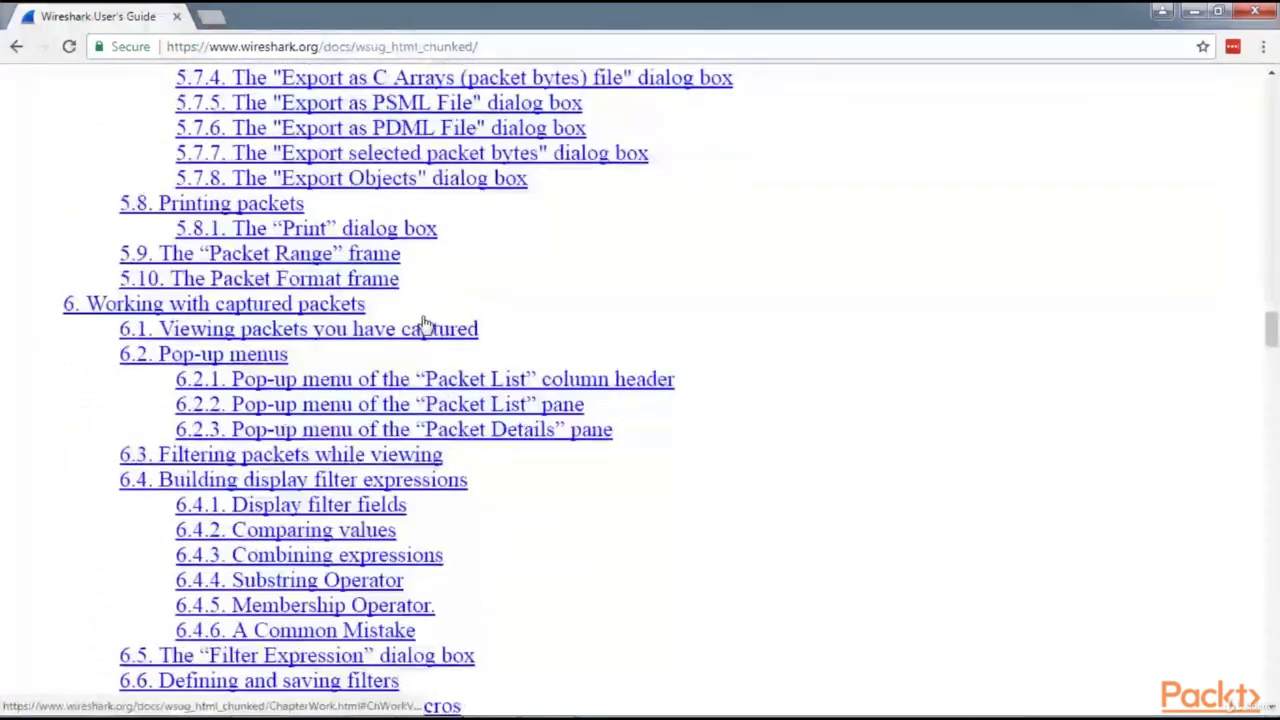
# - Look through the Wireshark User's Guide contents and open Example 4.1 on a Telnet capture filter for a particular host
pyautogui.scroll(4, 425, 323)
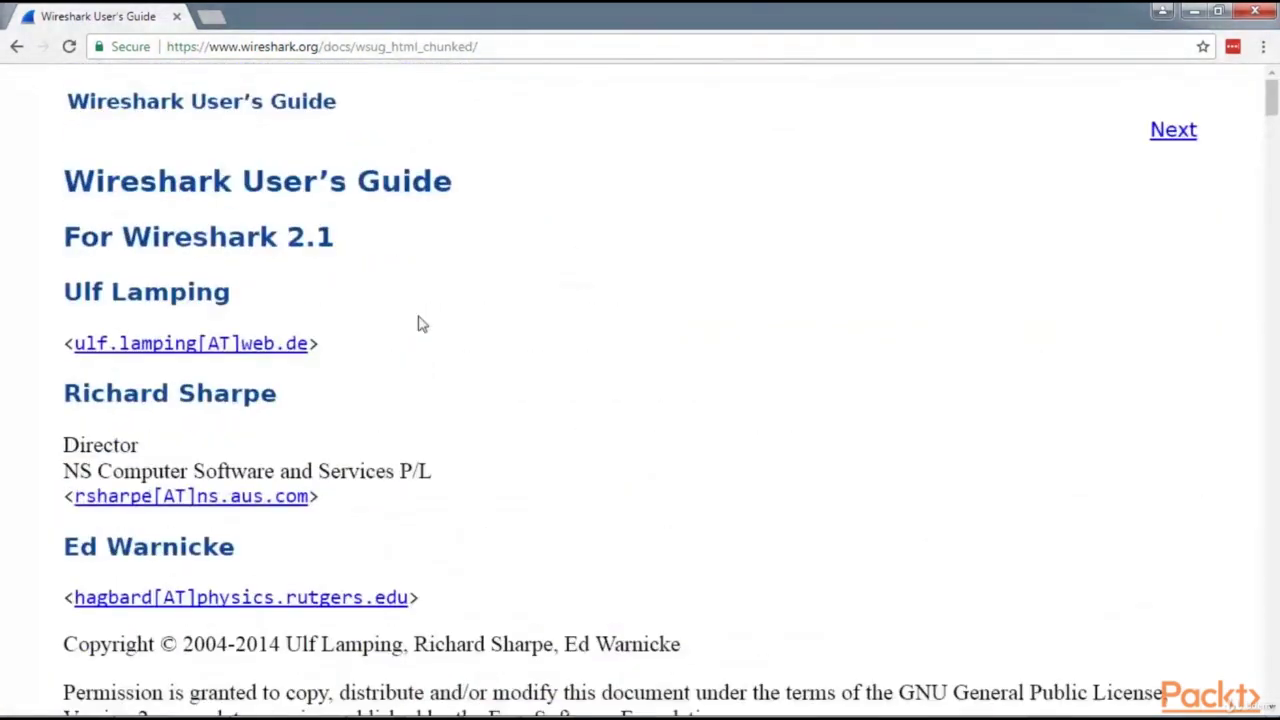
pyautogui.scroll(-20, 420, 323)
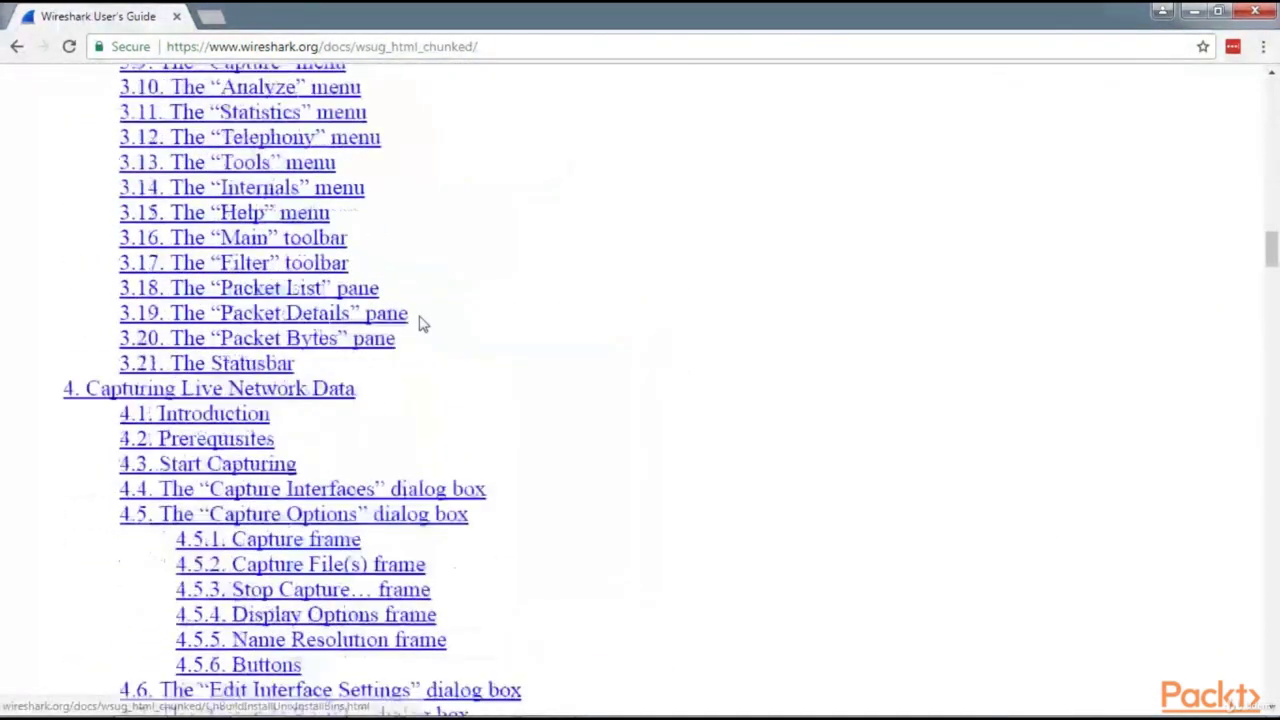
pyautogui.scroll(-20, 420, 323)
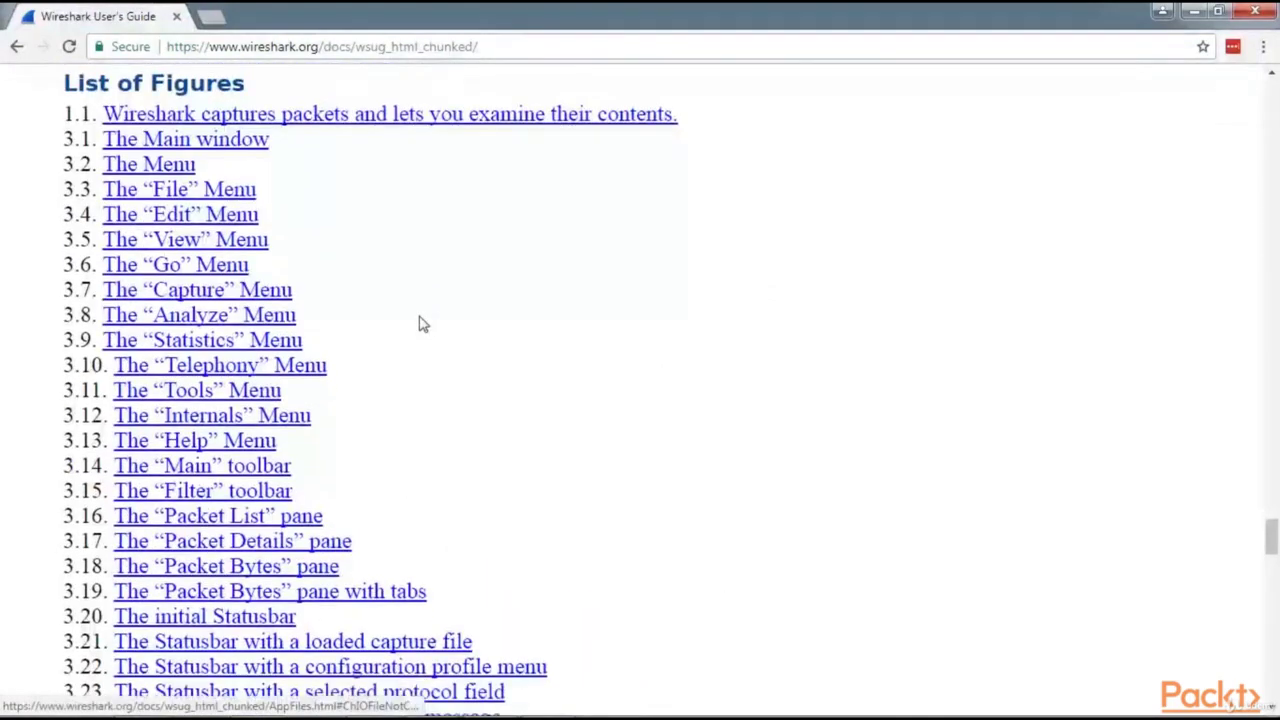
pyautogui.scroll(-15, 420, 323)
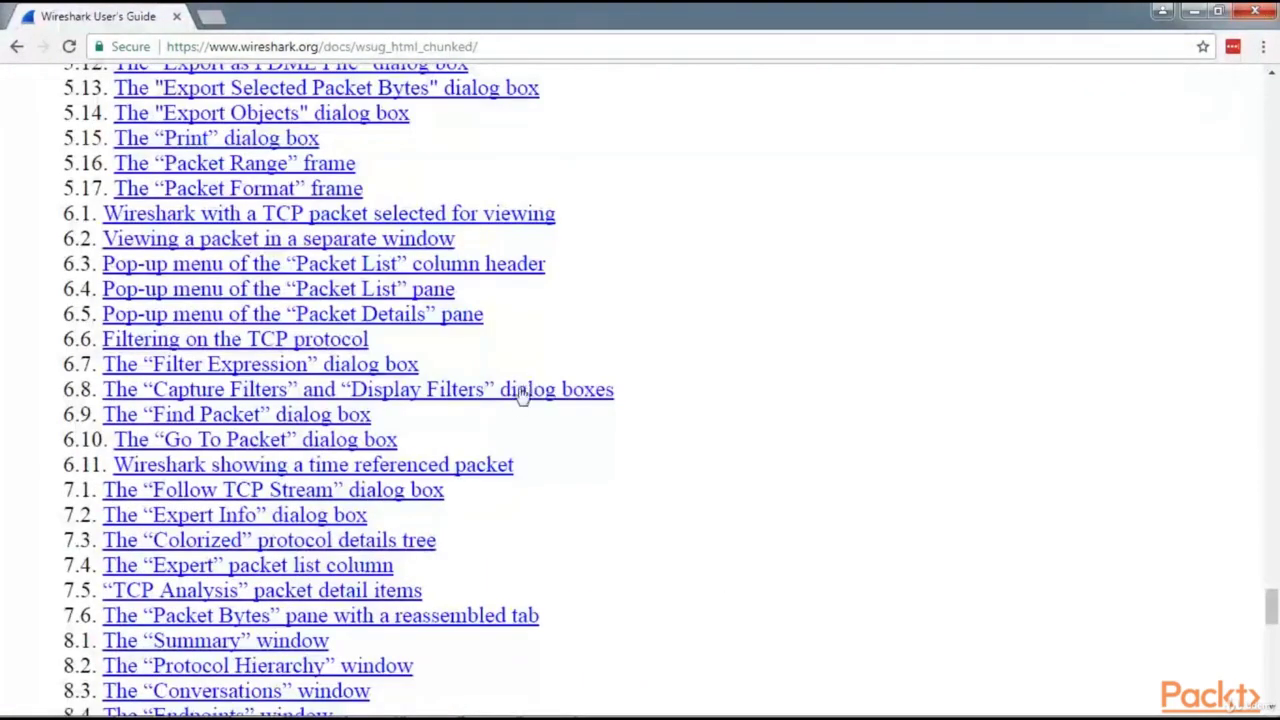
pyautogui.scroll(-12, 514, 392)
pyautogui.scroll(-4, 514, 394)
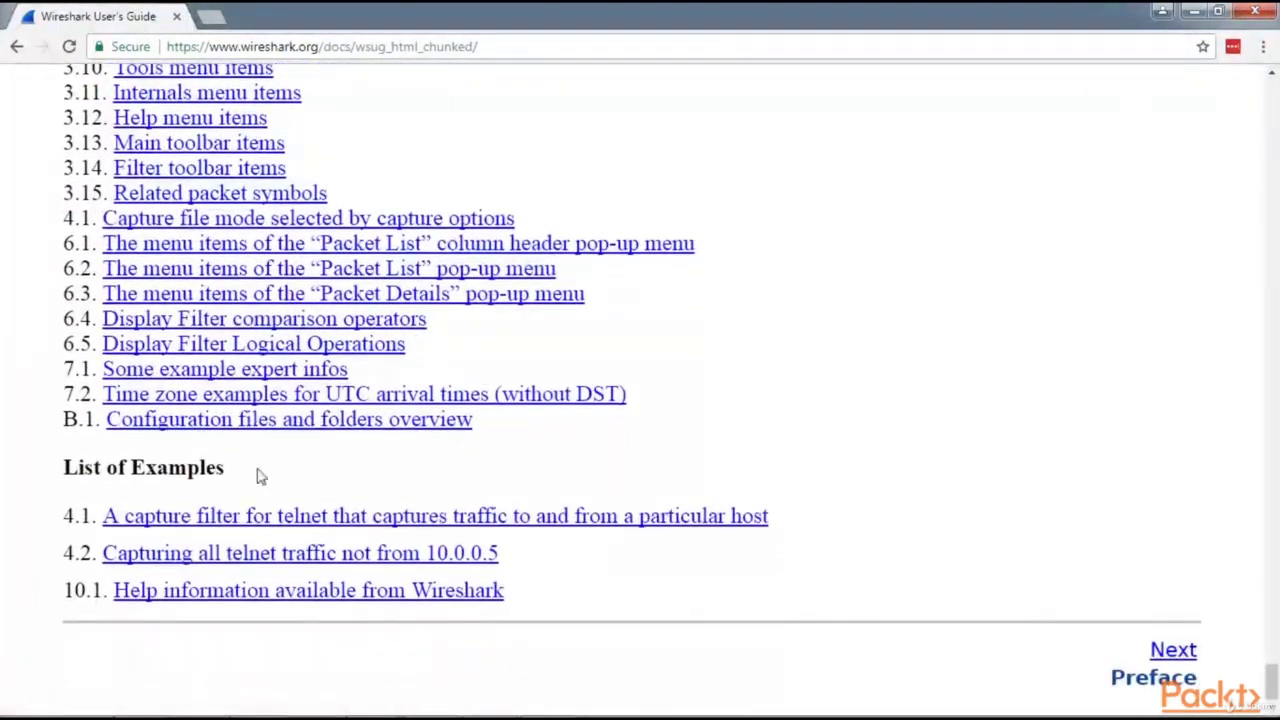
pyautogui.click(415, 517)
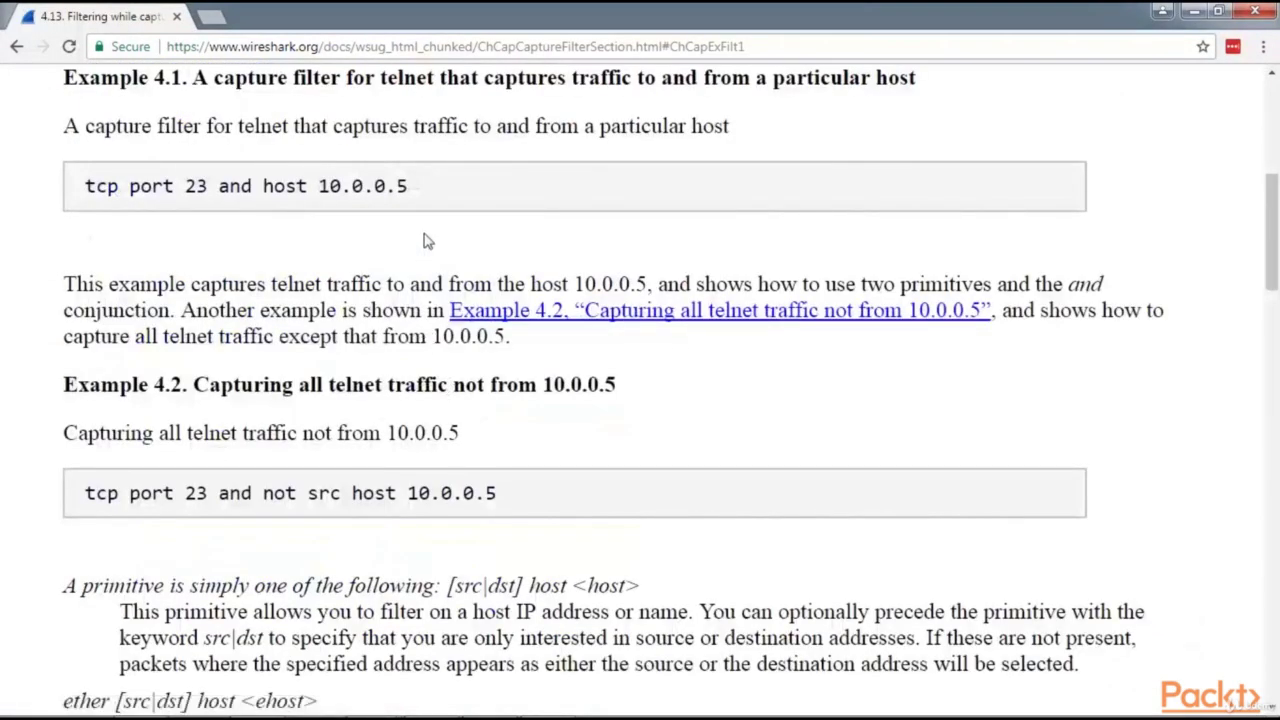
# - Switch to the Kali Linux virtual machine, launch wireshark from a maximized terminal and dismiss the Lua error
pyautogui.click(1195, 11)
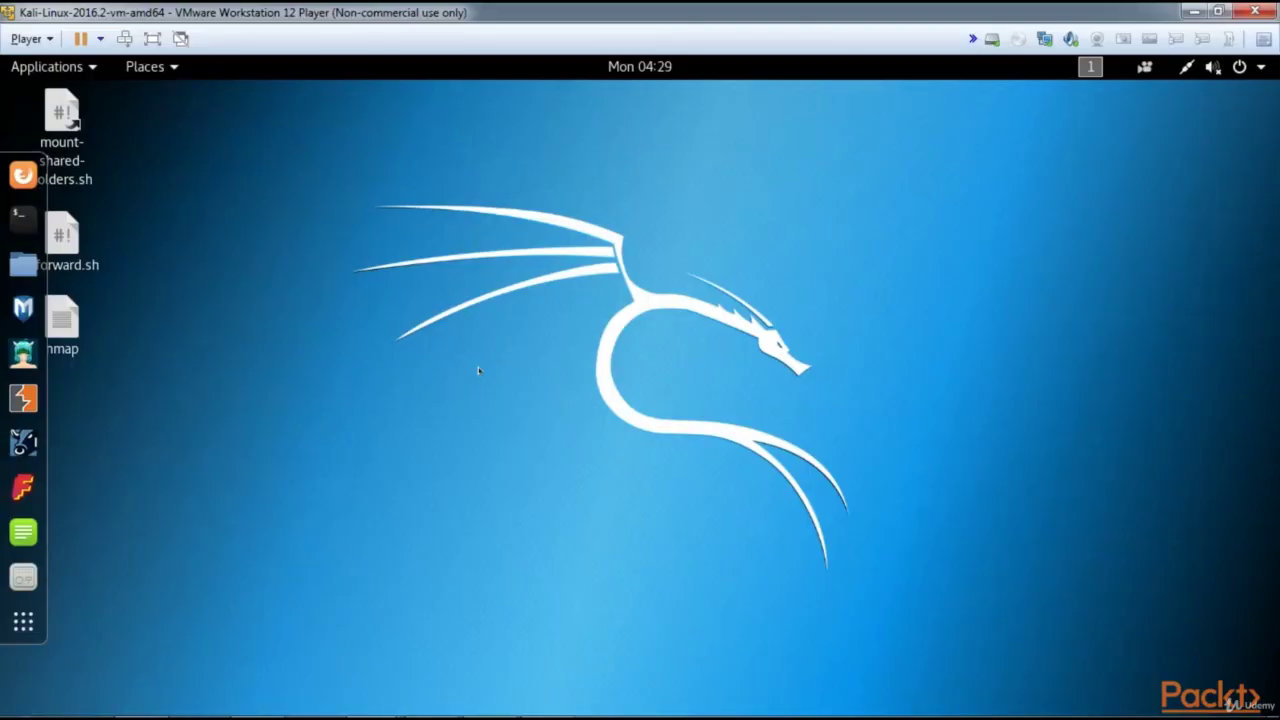
pyautogui.click(22, 216)
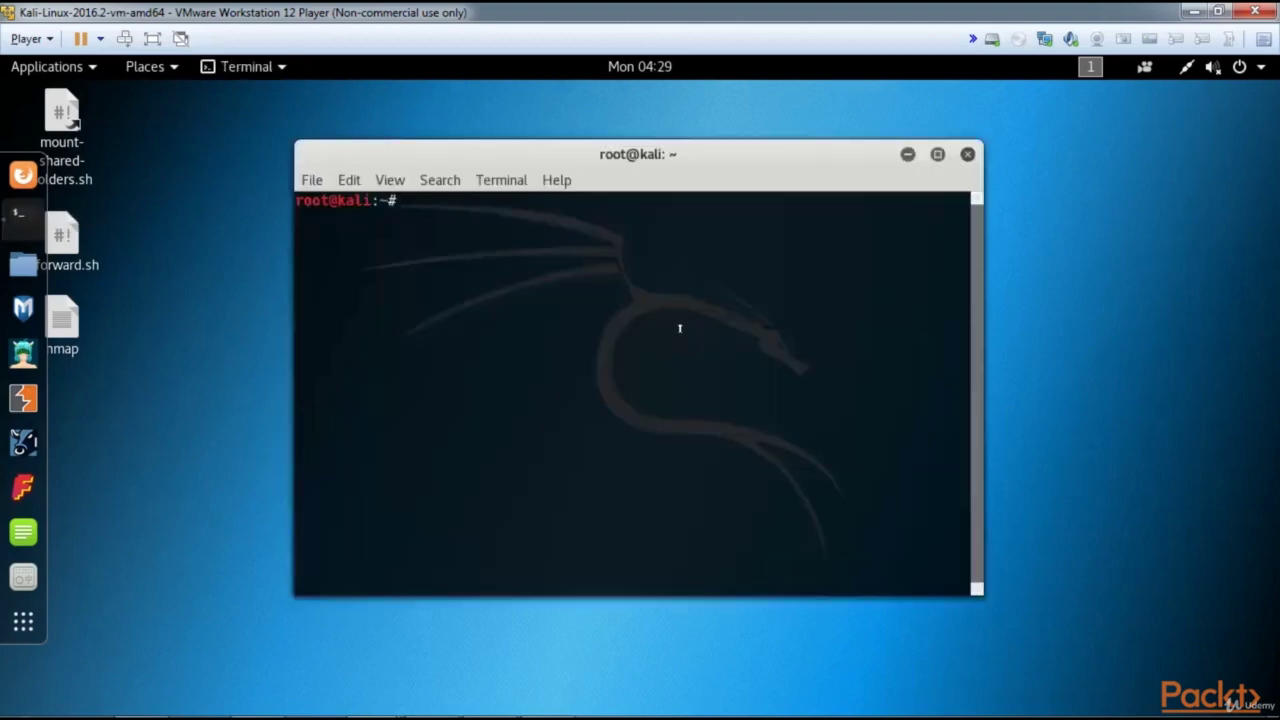
pyautogui.click(938, 156)
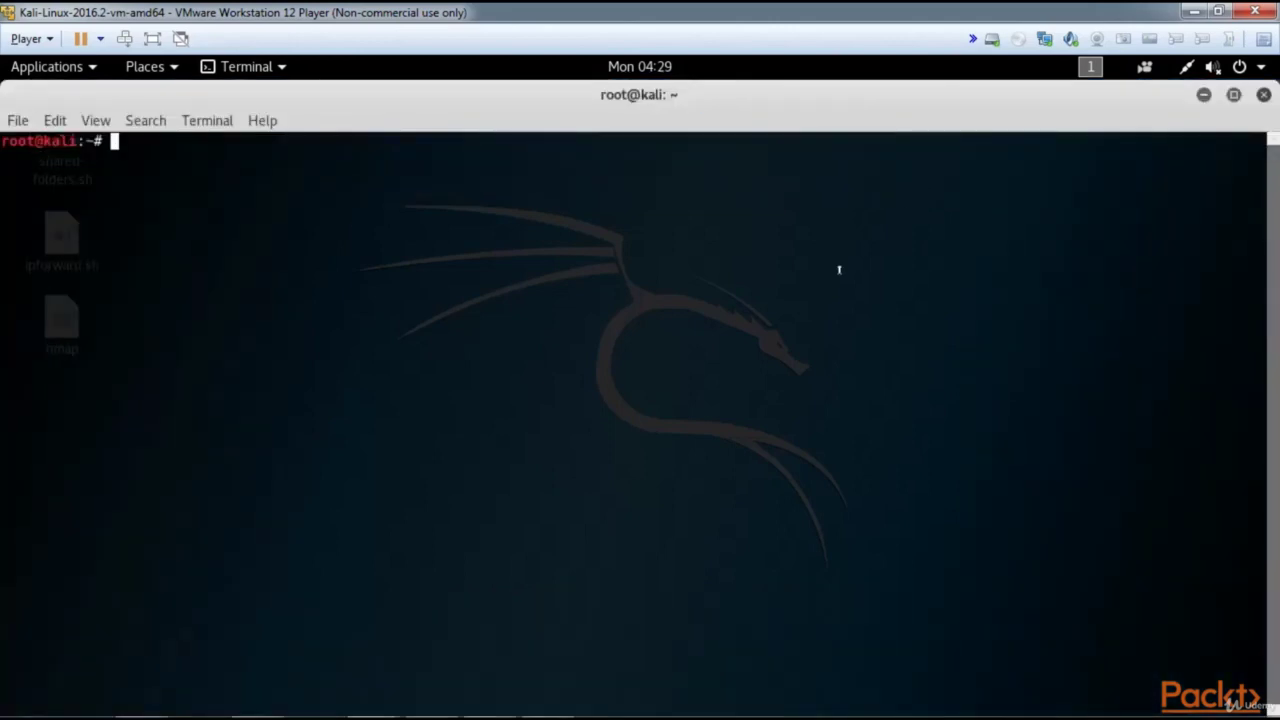
pyautogui.write('wireshark')
pyautogui.press('Return')
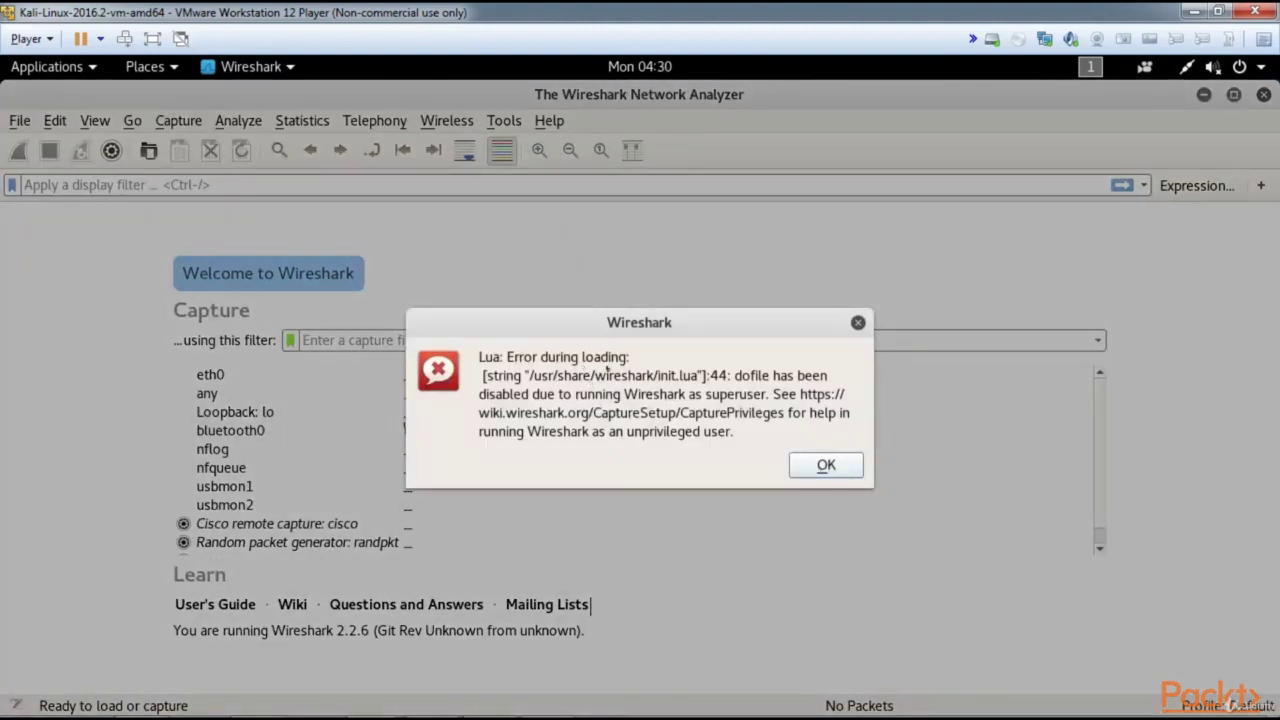
pyautogui.click(826, 465)
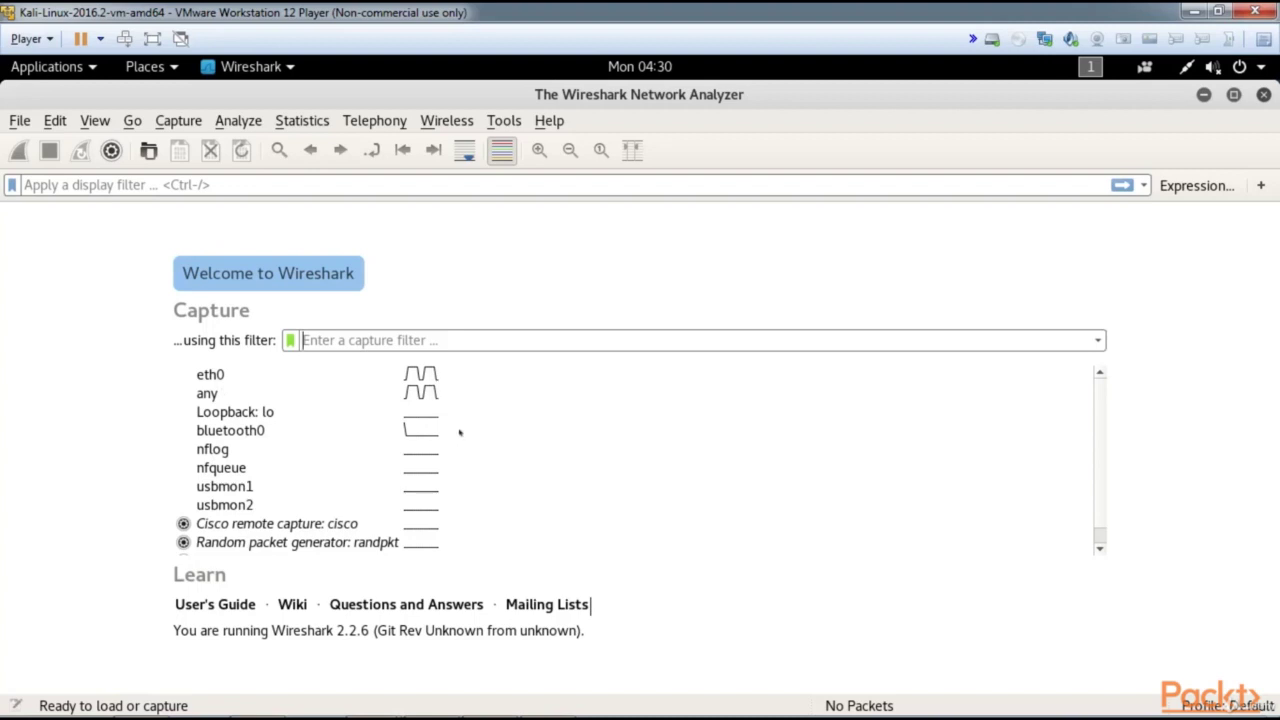
# - Start a live capture on the "any" interface
pyautogui.click(212, 379)
pyautogui.click(209, 395)
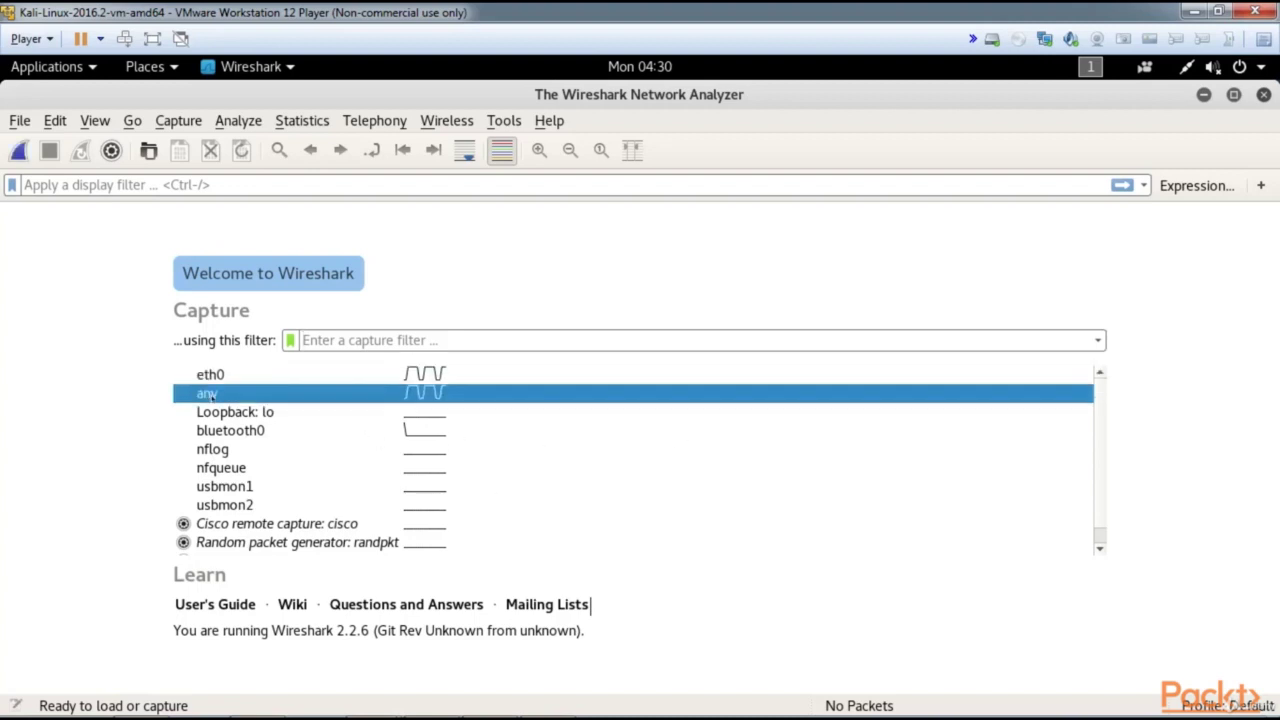
pyautogui.doubleClick(209, 395)
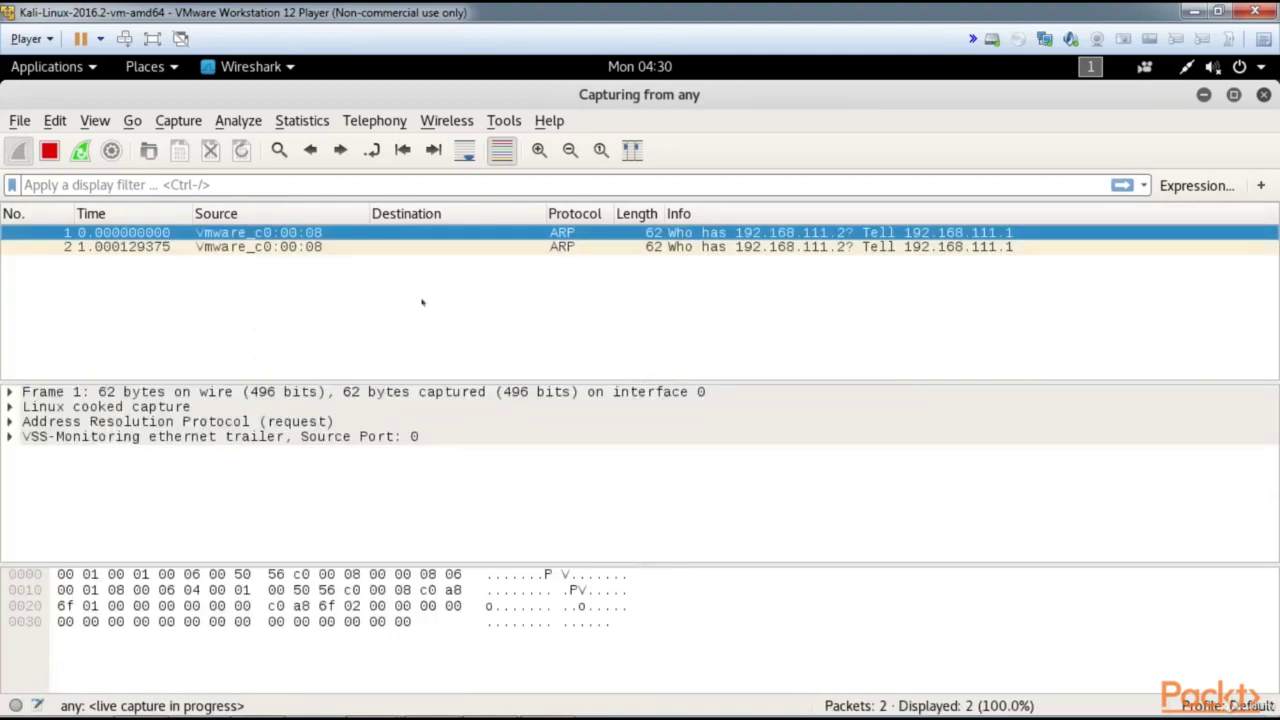
# - Open a new terminal beside the packet list and connect with telnet to 192.168.111.128
pyautogui.click(70, 68)
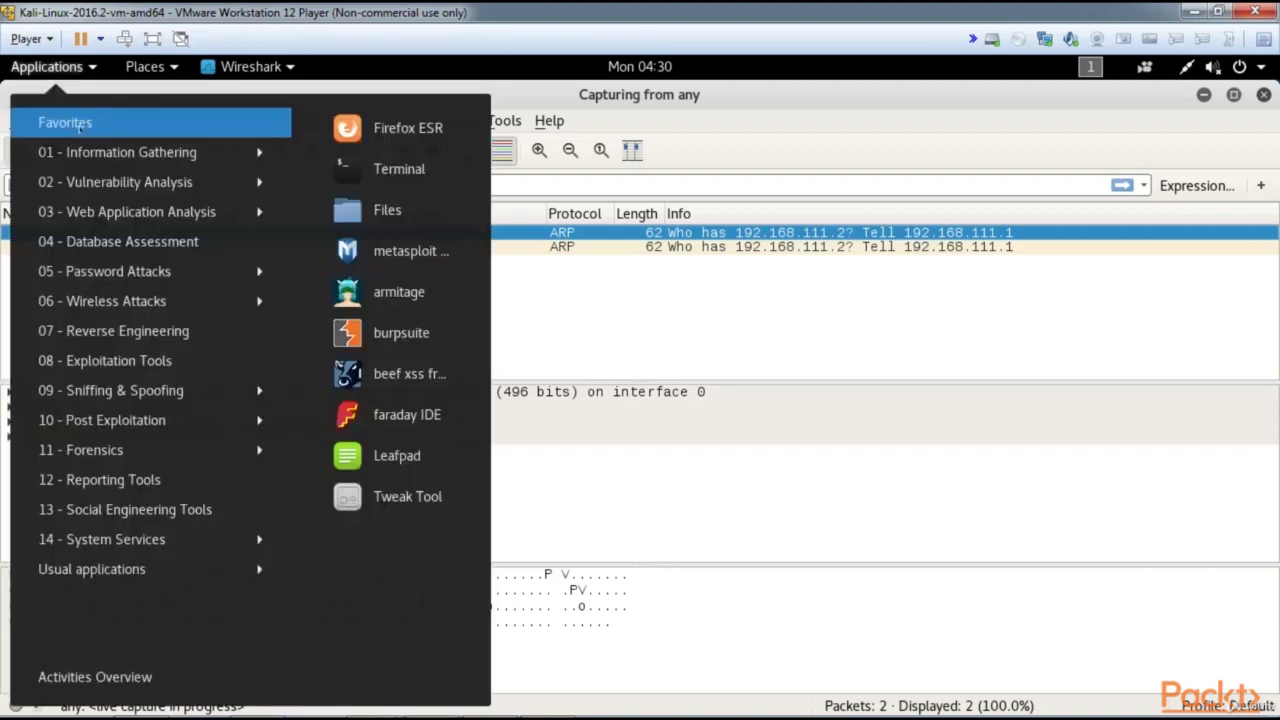
pyautogui.click(378, 175)
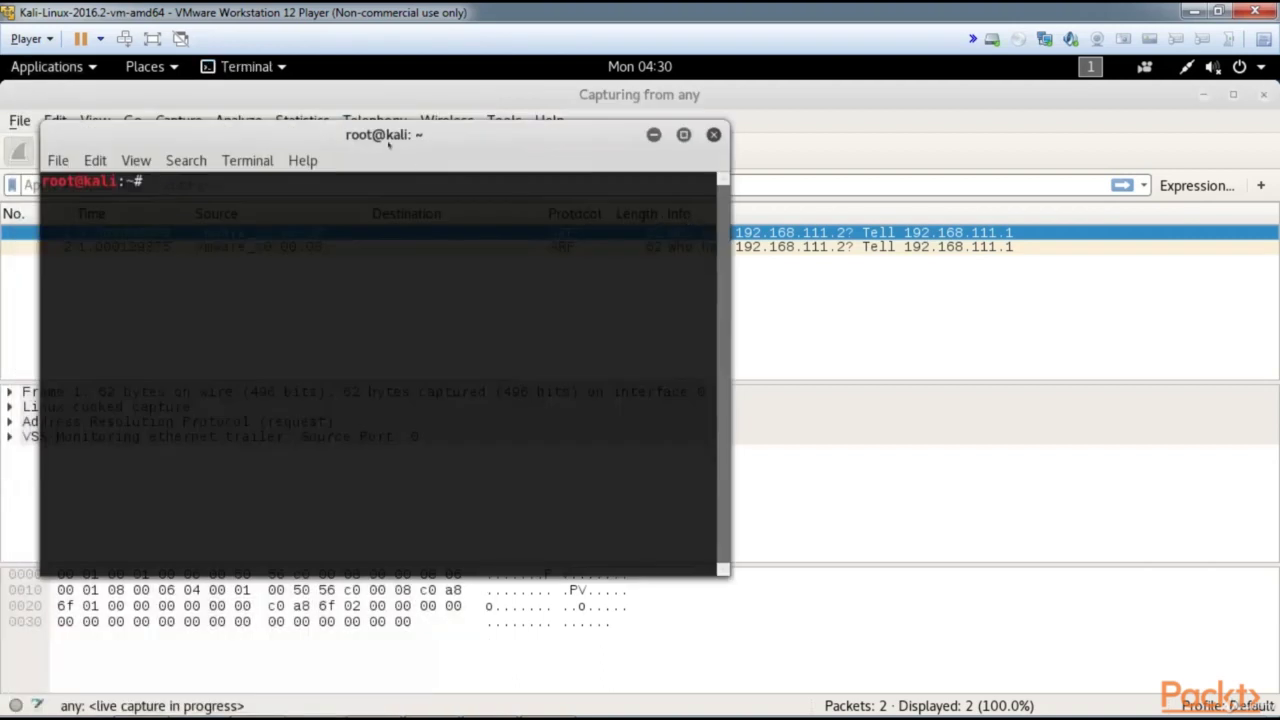
pyautogui.moveTo(388, 145); pyautogui.dragTo(835, 169)
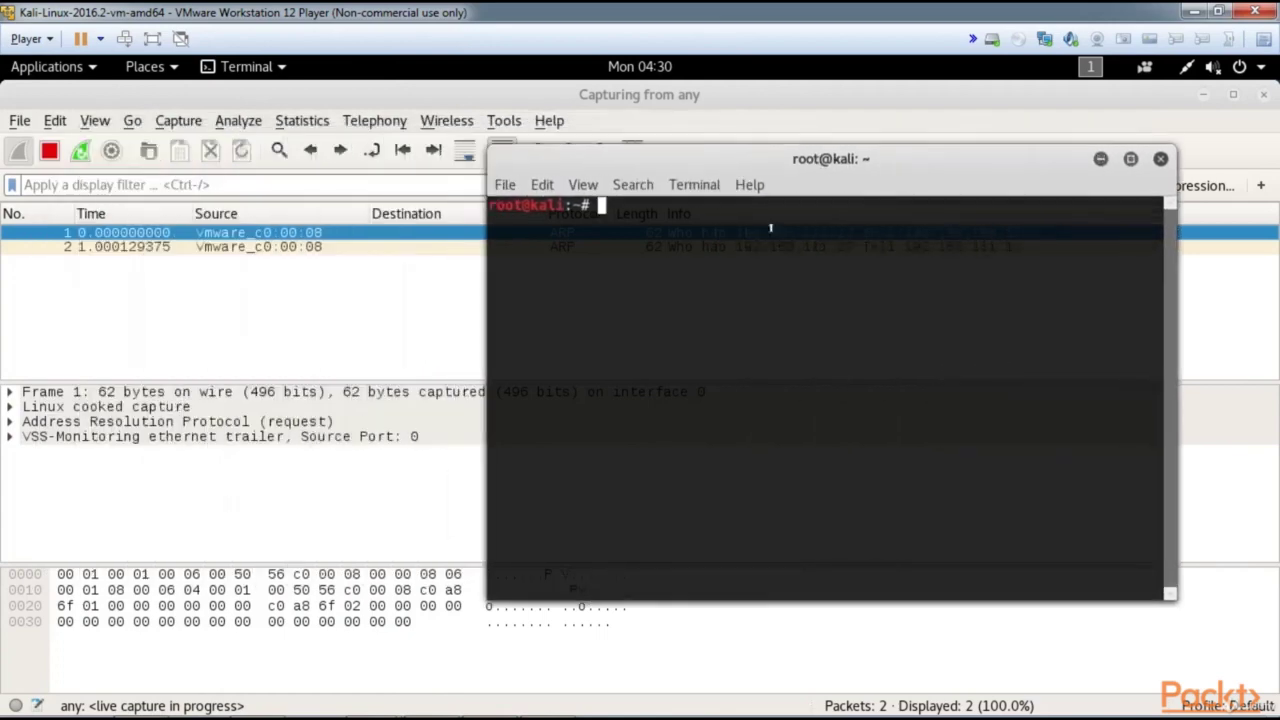
pyautogui.write('telnet 192')
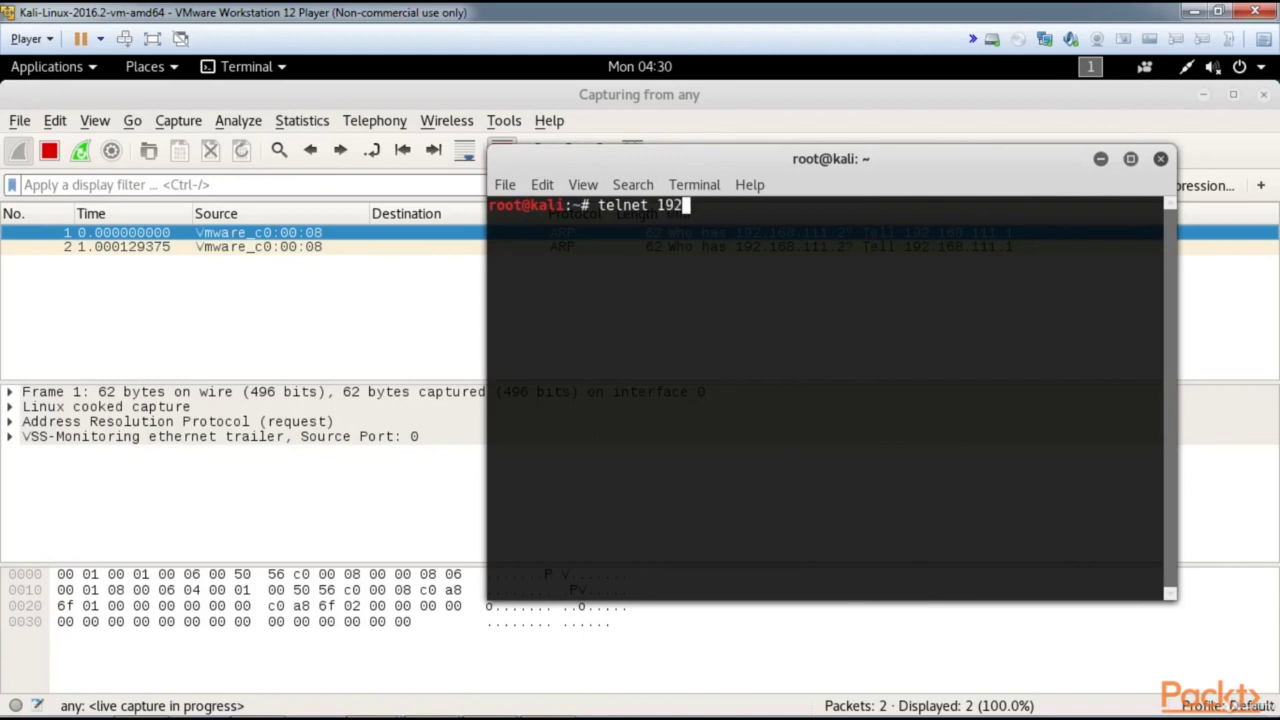
pyautogui.write('.168.11')
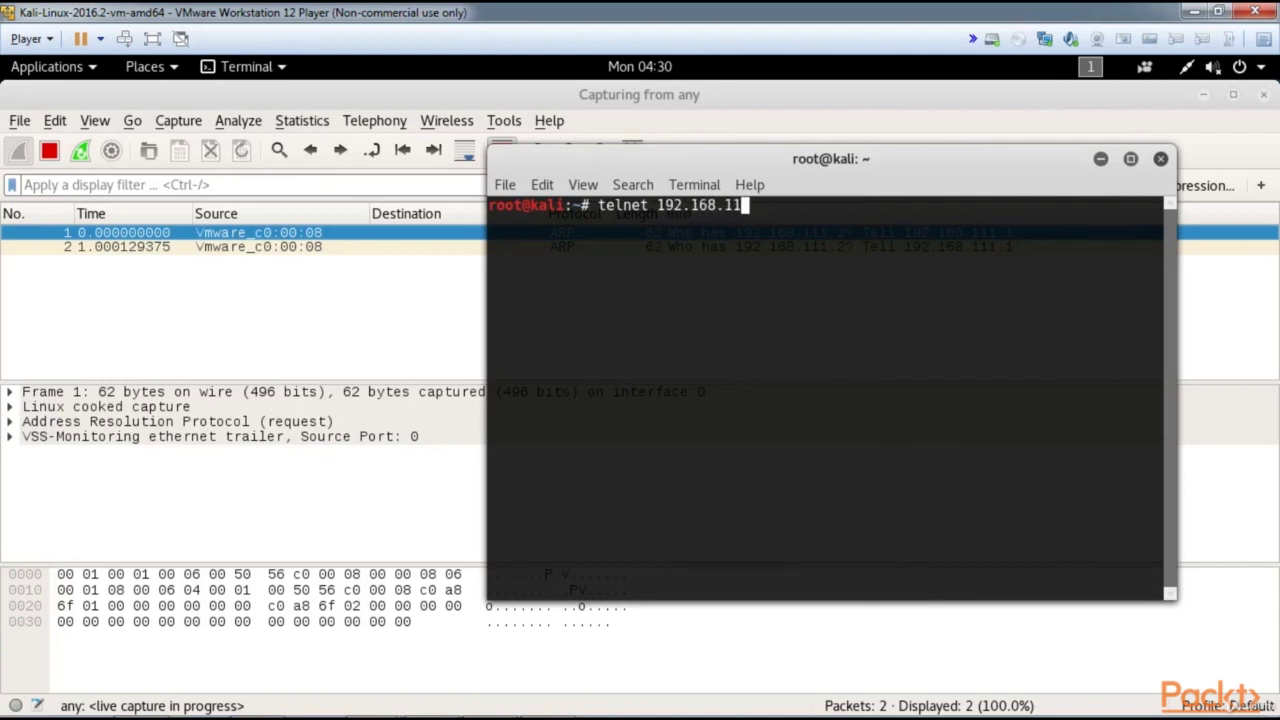
pyautogui.write('1')
pyautogui.write('.128')
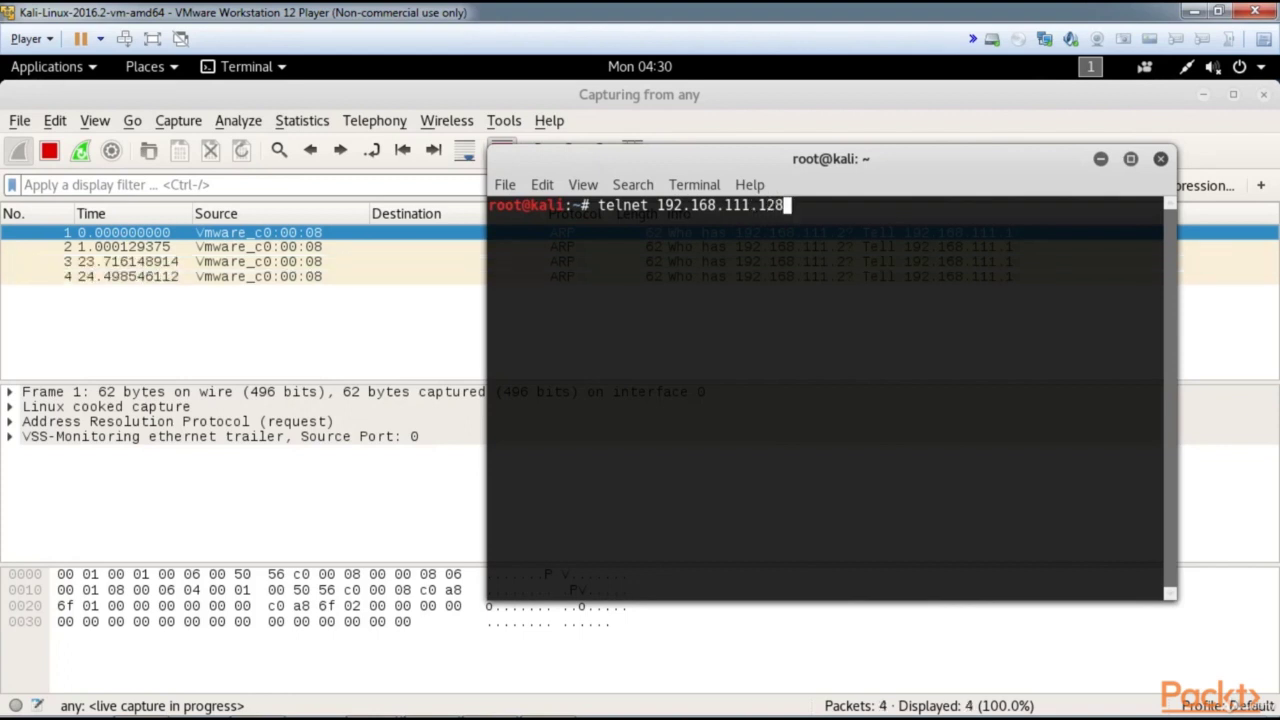
pyautogui.press('Return')
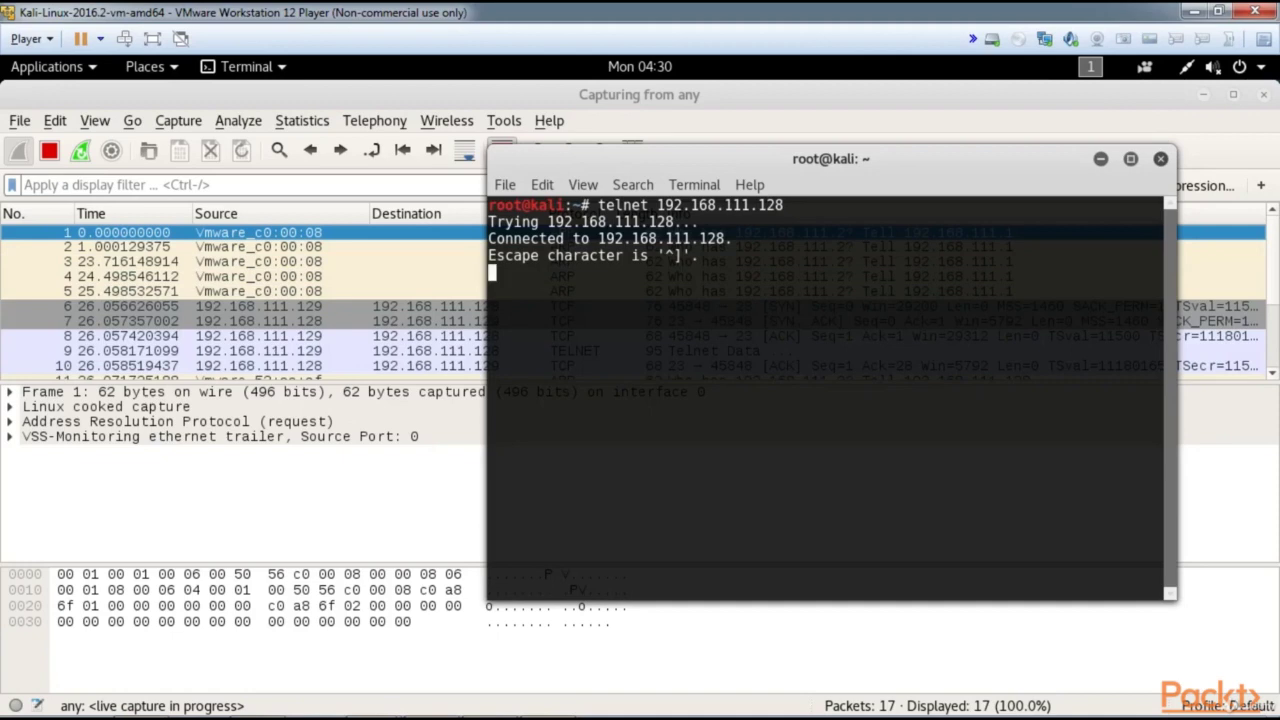
# - Log in to the Metasploitable Telnet session with the account's username and password
pyautogui.write('msfadmin')
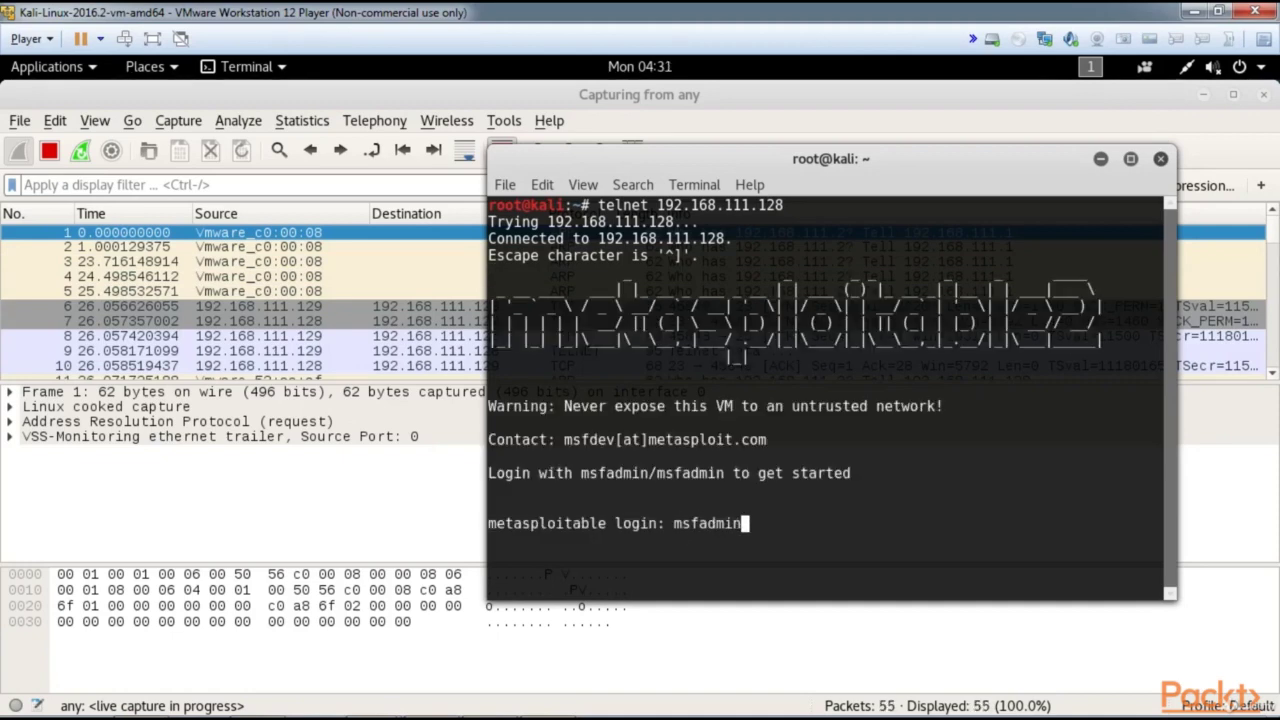
pyautogui.press('Return')
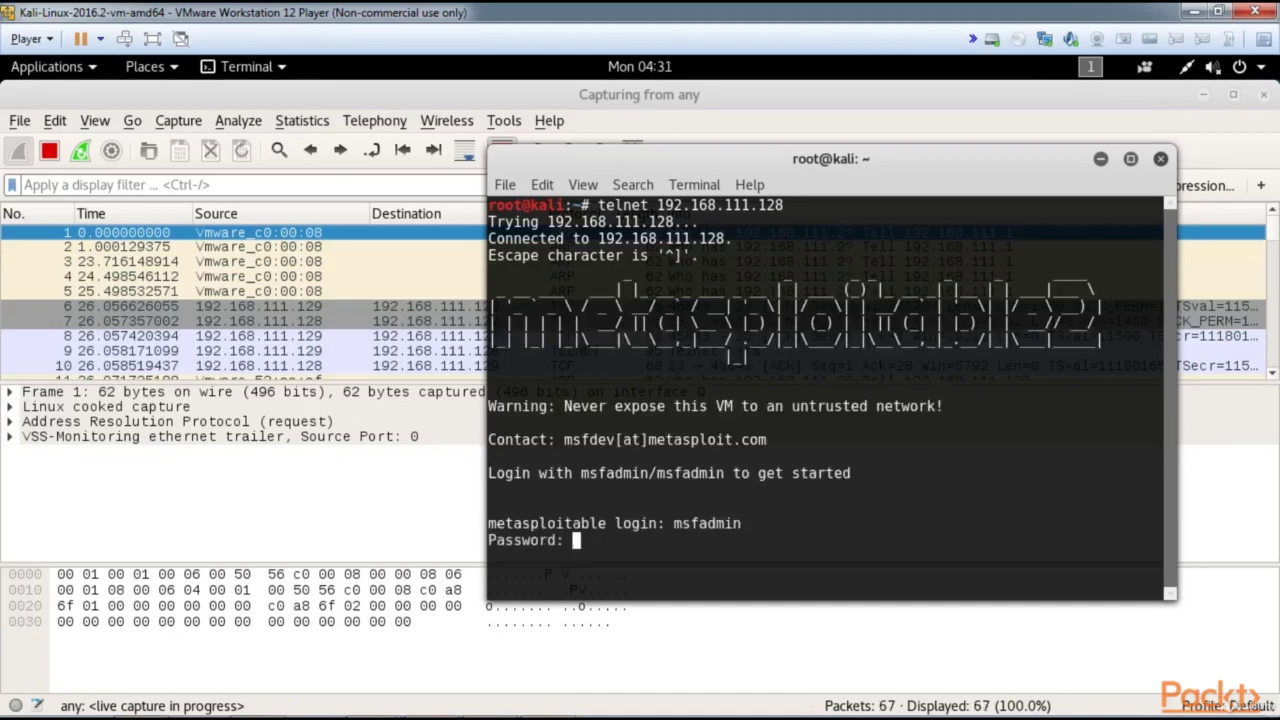
pyautogui.write('msfadmin')
pyautogui.press('Return')
# - List the remote home directory's files with ls and try the mail command to generate Telnet traffic
pyautogui.write('ls')
pyautogui.press('Return')
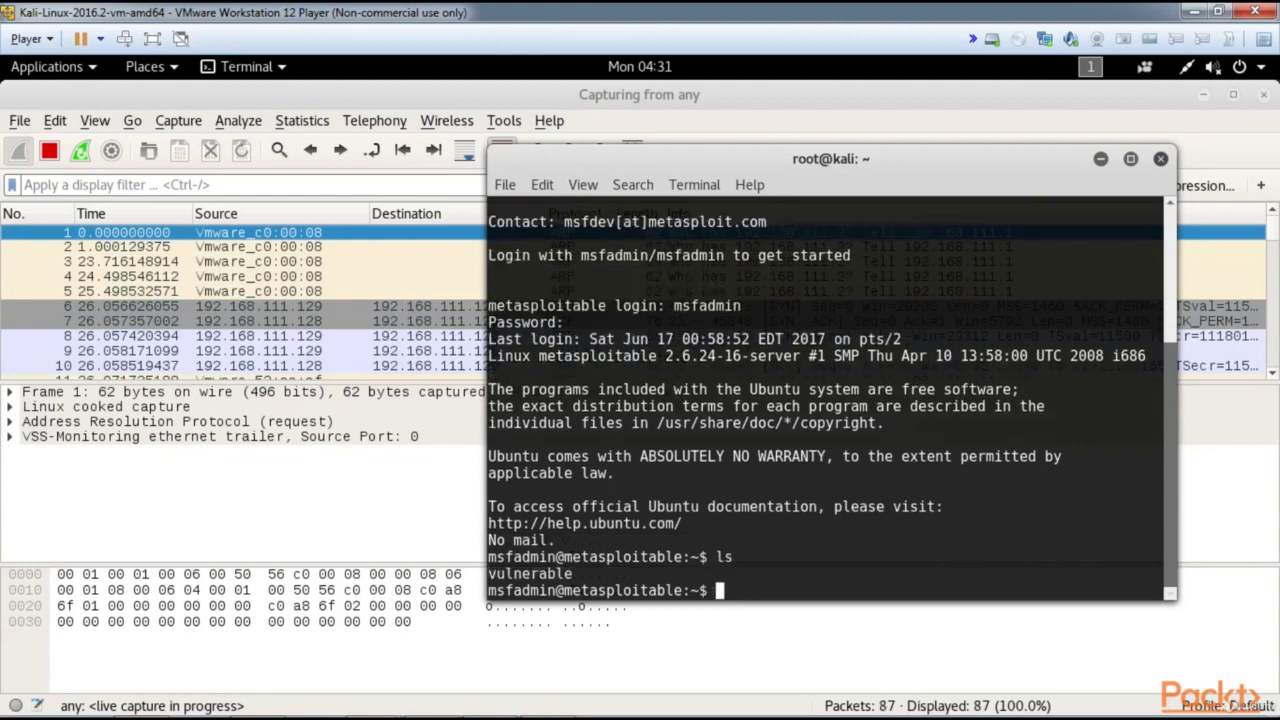
pyautogui.write('mail')
pyautogui.press('Return')
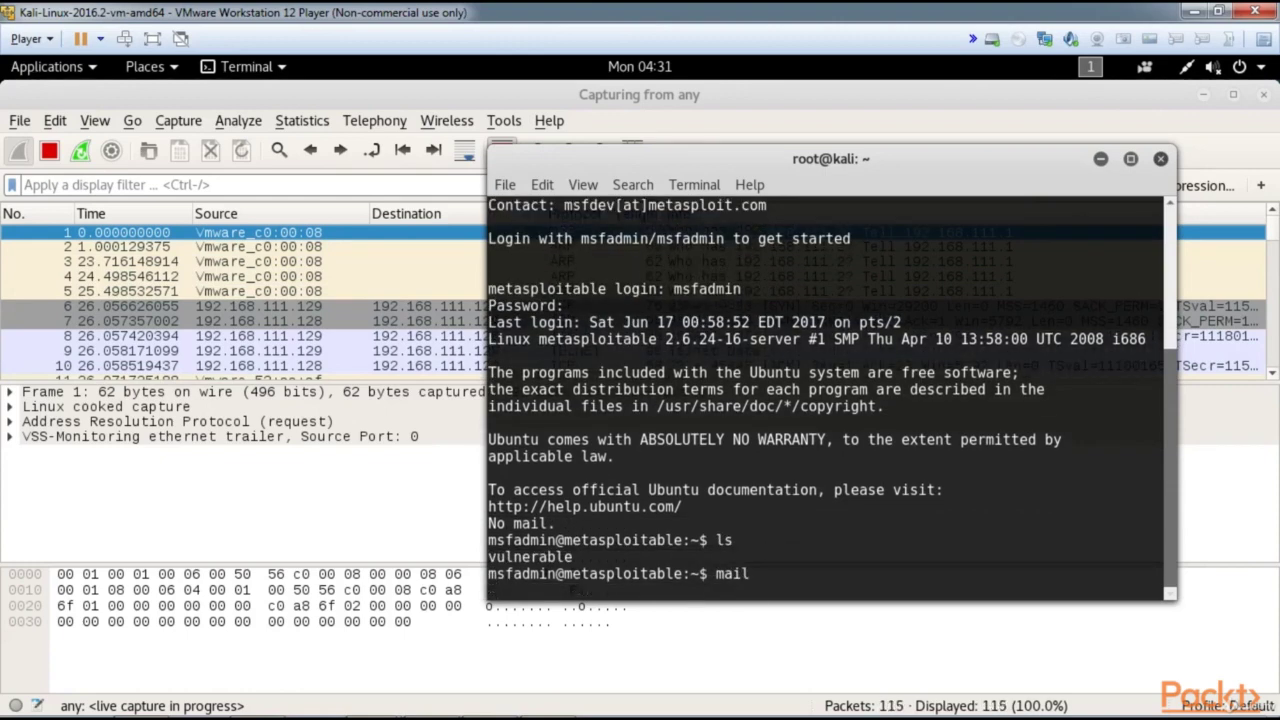
# - Change to the remote root directory with cd / and list its contents with ls
pyautogui.write('cd /')
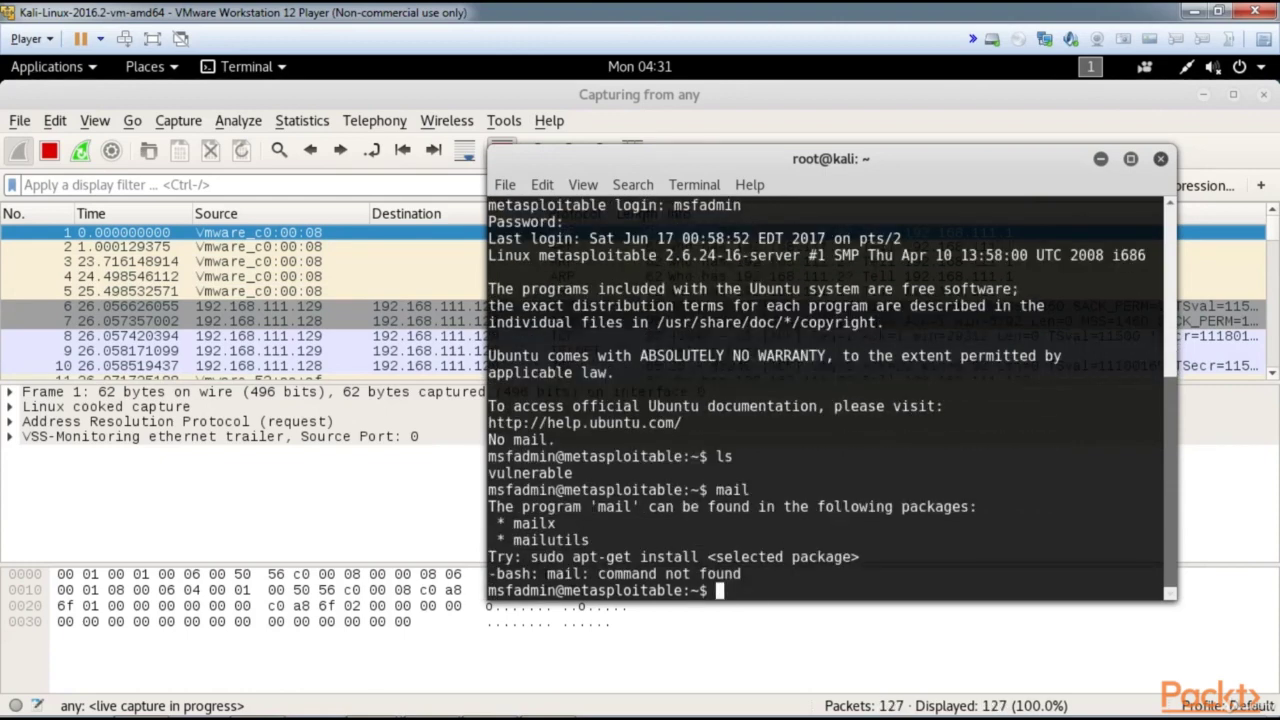
pyautogui.press('Return')
pyautogui.write('ls')
pyautogui.press('Return')
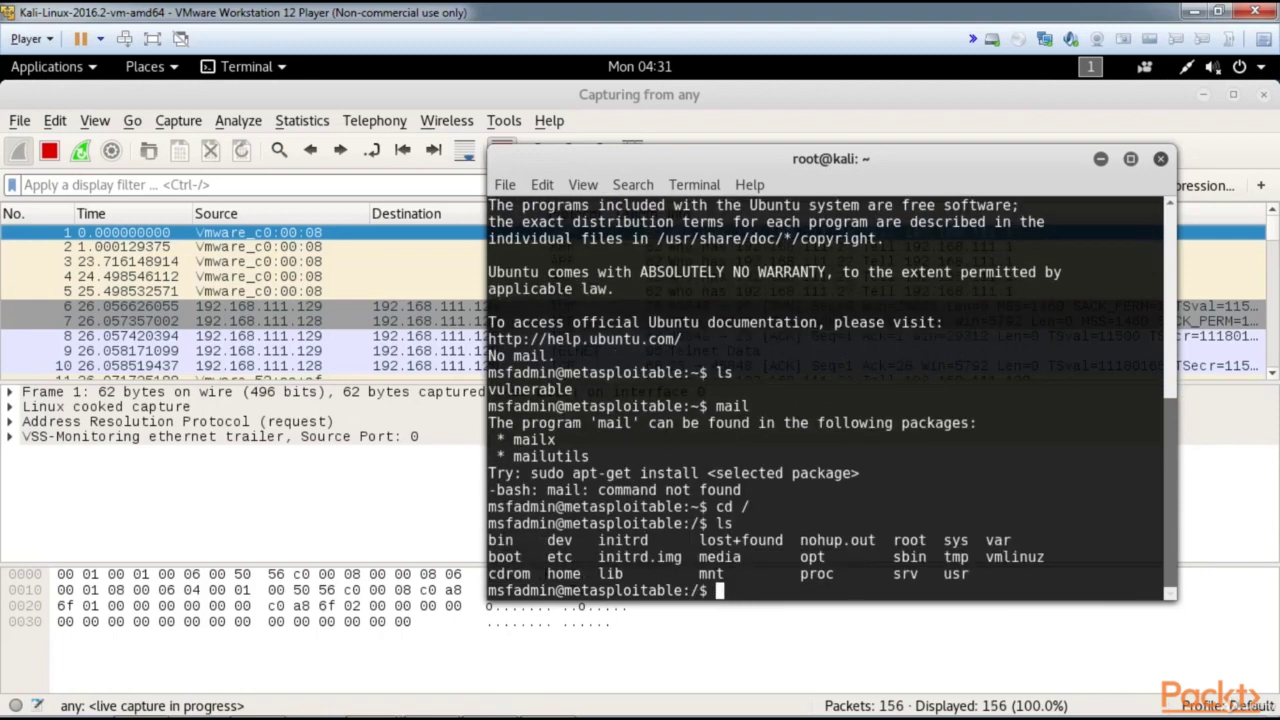
# - Exit the Telnet session and close its terminal with a second exit command
pyautogui.write('exit')
pyautogui.press('Return')
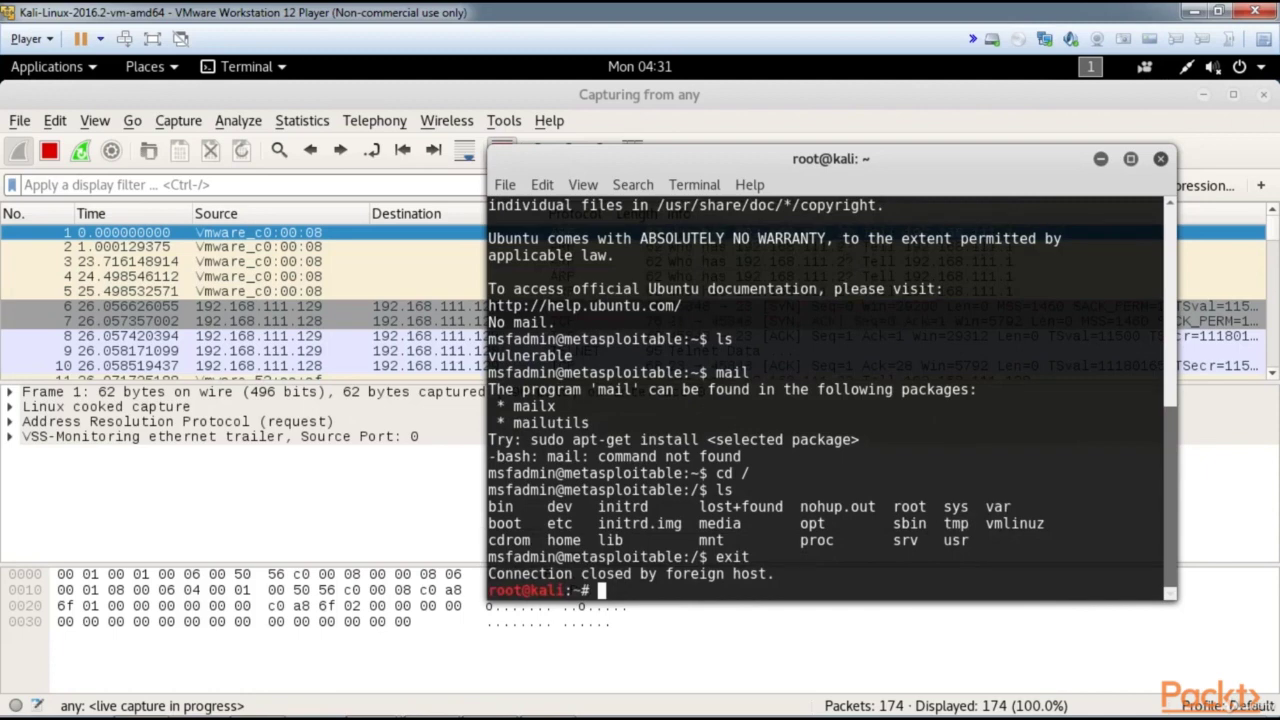
pyautogui.write('exit')
pyautogui.press('Return')
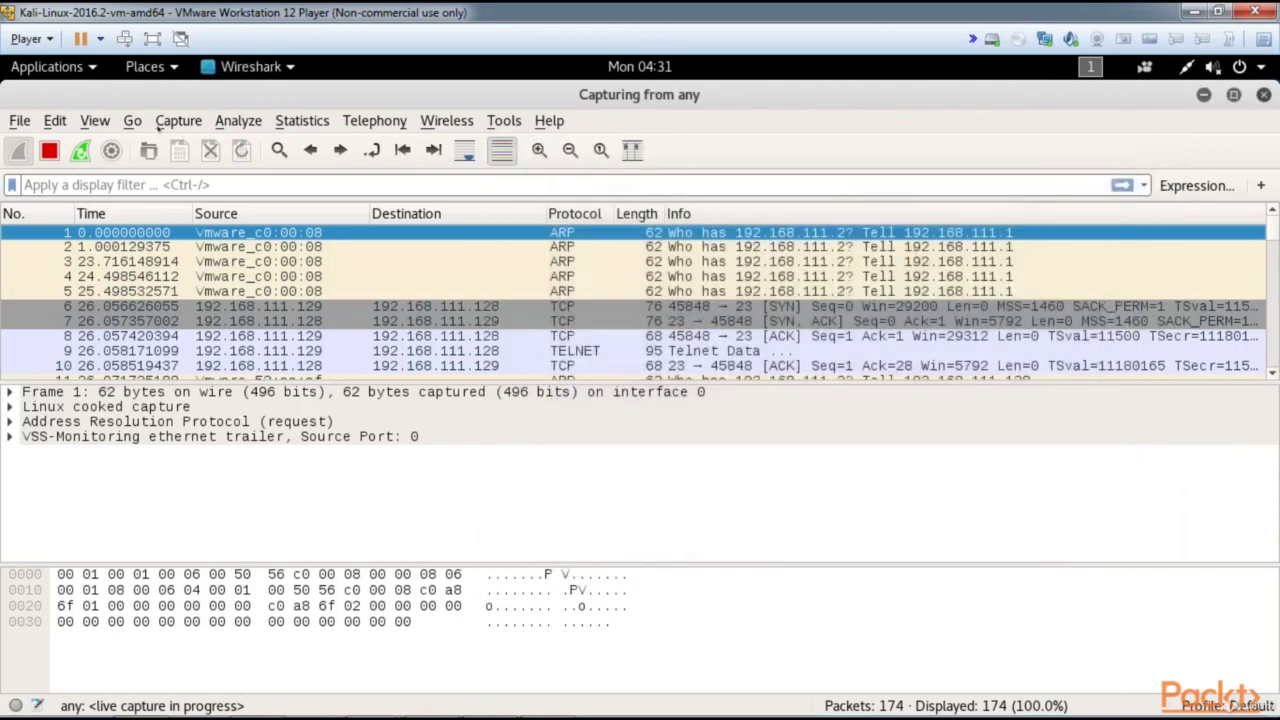
# - Stop the live capture and look through the captured ARP, NBNS, TCP and TELNET packets in the packet list
pyautogui.click(49, 150)
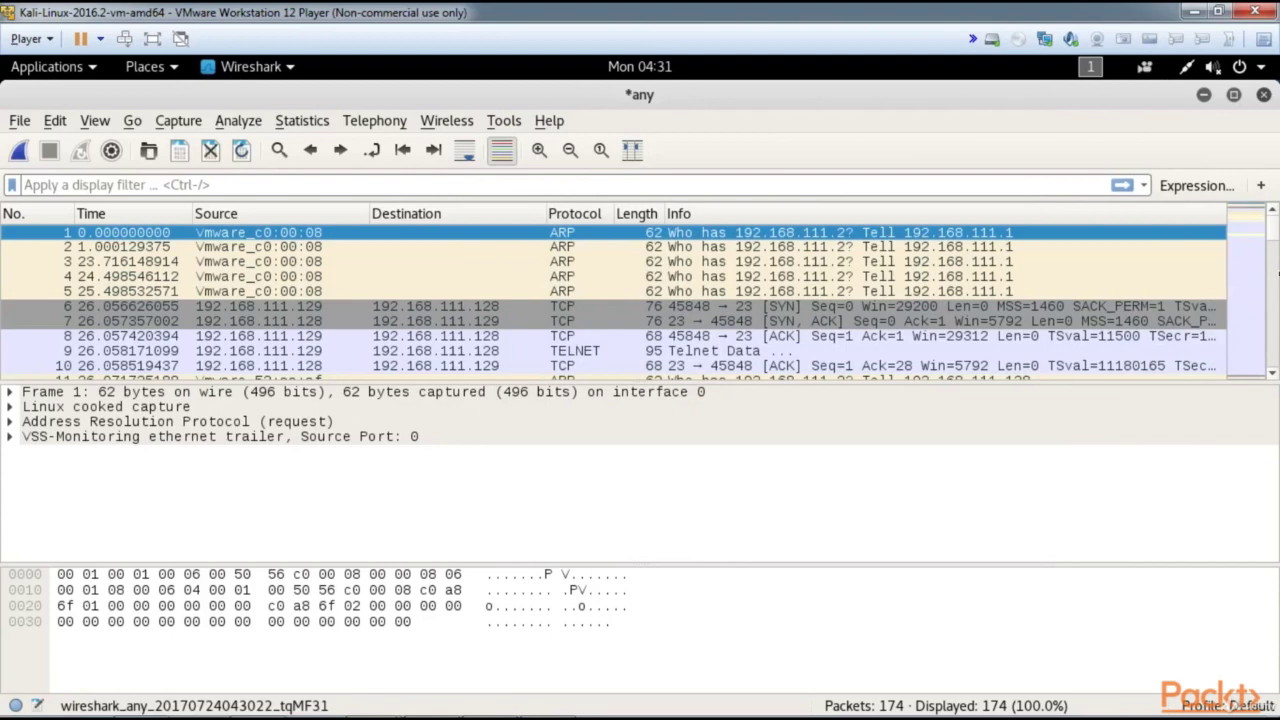
pyautogui.scroll(-3, 1272, 270)
pyautogui.scroll(3, 1265, 260)
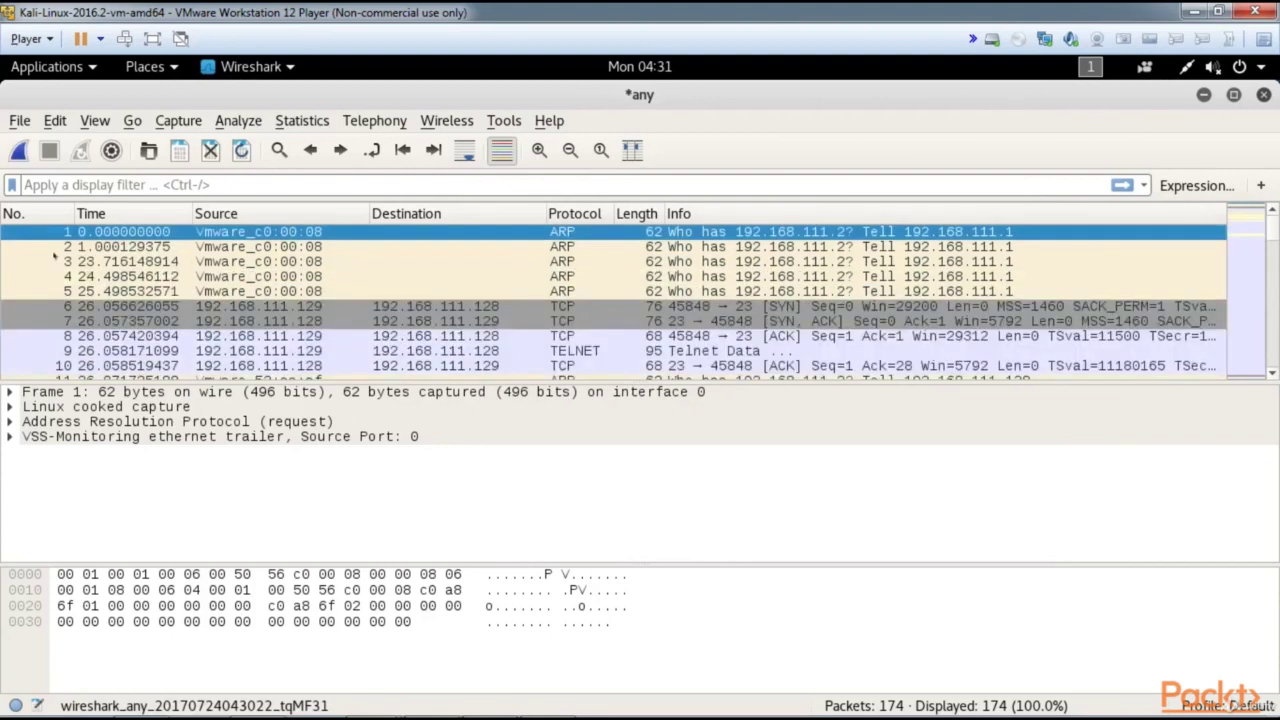
pyautogui.scroll(-3, 160, 290)
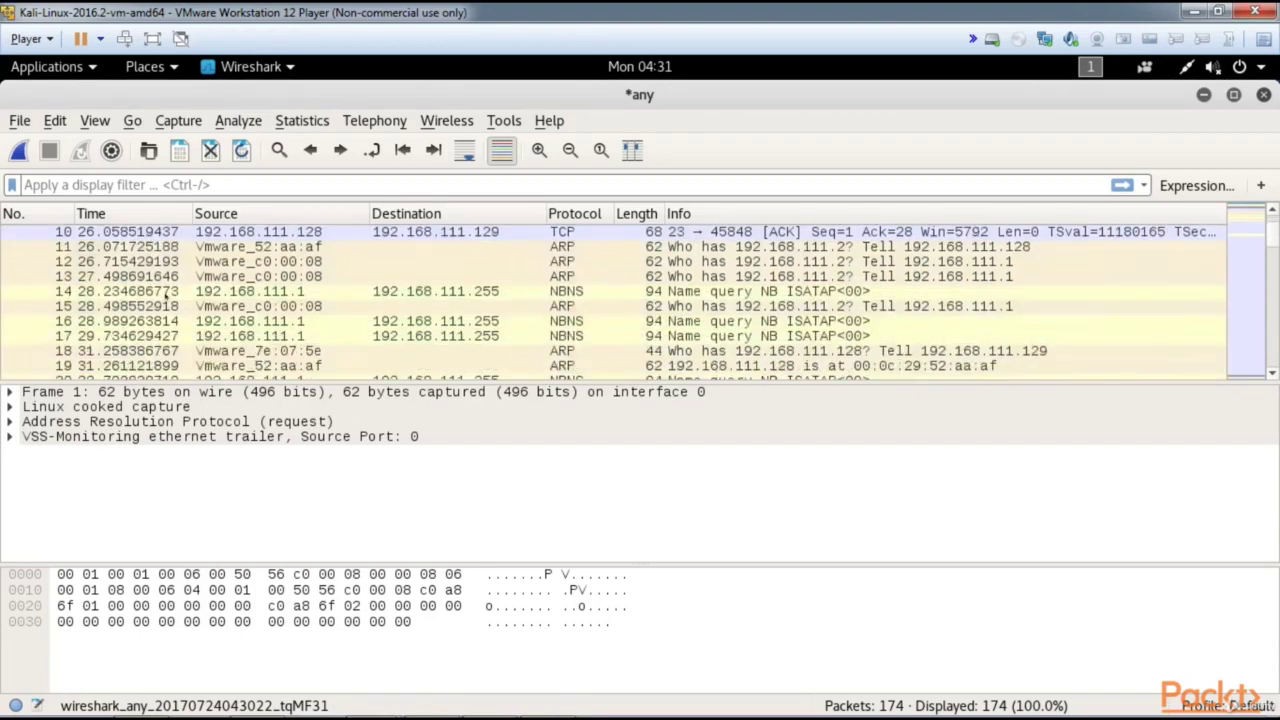
pyautogui.scroll(3, 270, 276)
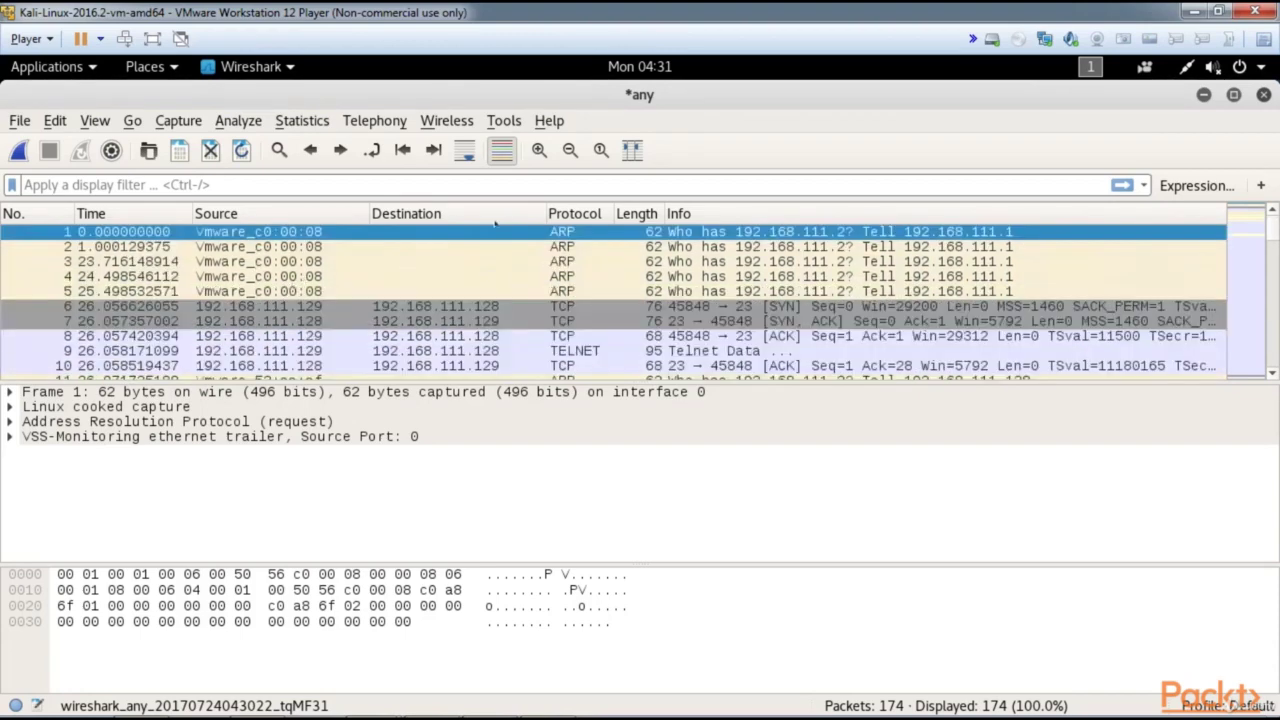
pyautogui.scroll(-9, 600, 290)
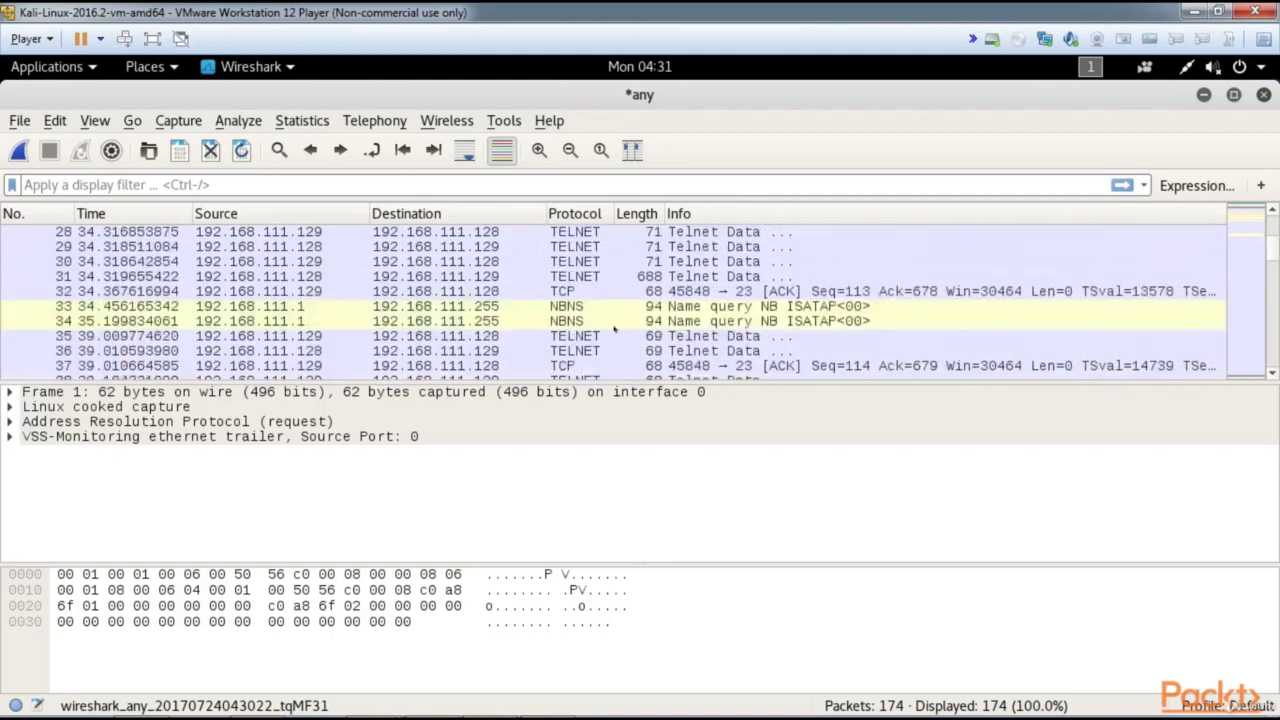
pyautogui.scroll(-11, 614, 329)
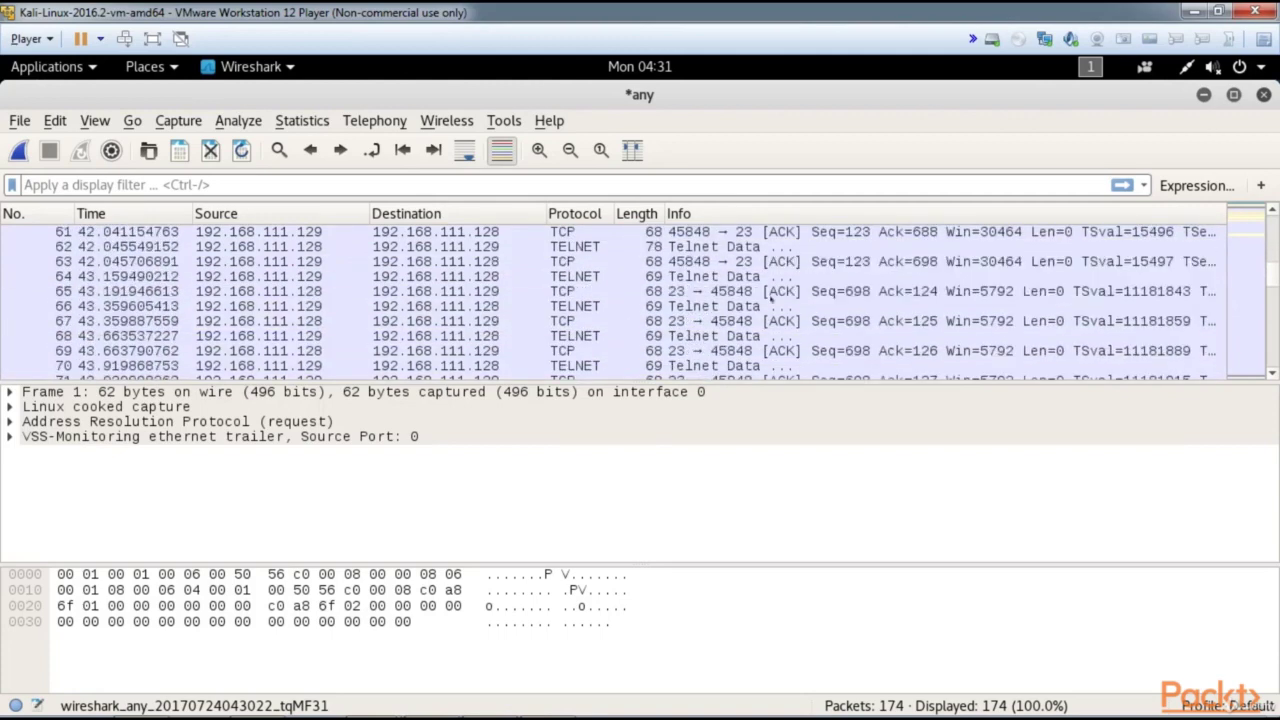
pyautogui.scroll(-20, 771, 295)
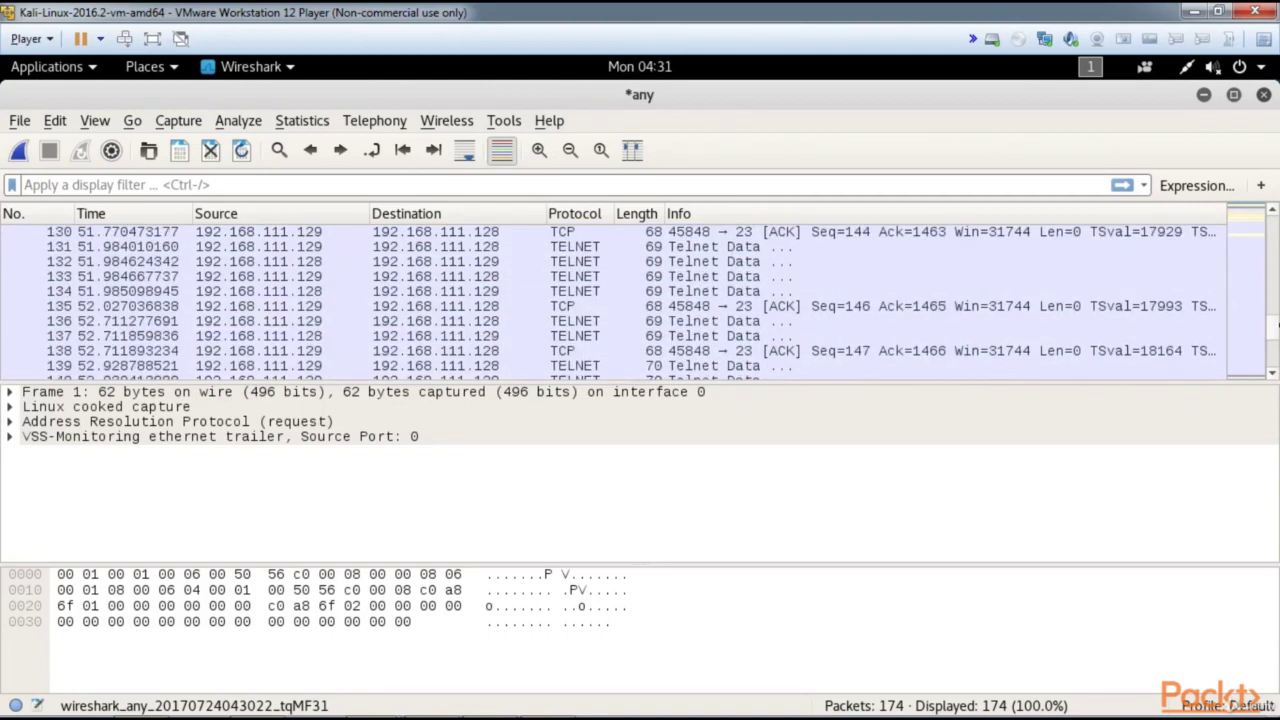
# - Filter the packet list with the predefined No ARP display filter (not arp) and look through the filtered packets
pyautogui.scroll(-12, 614, 300)
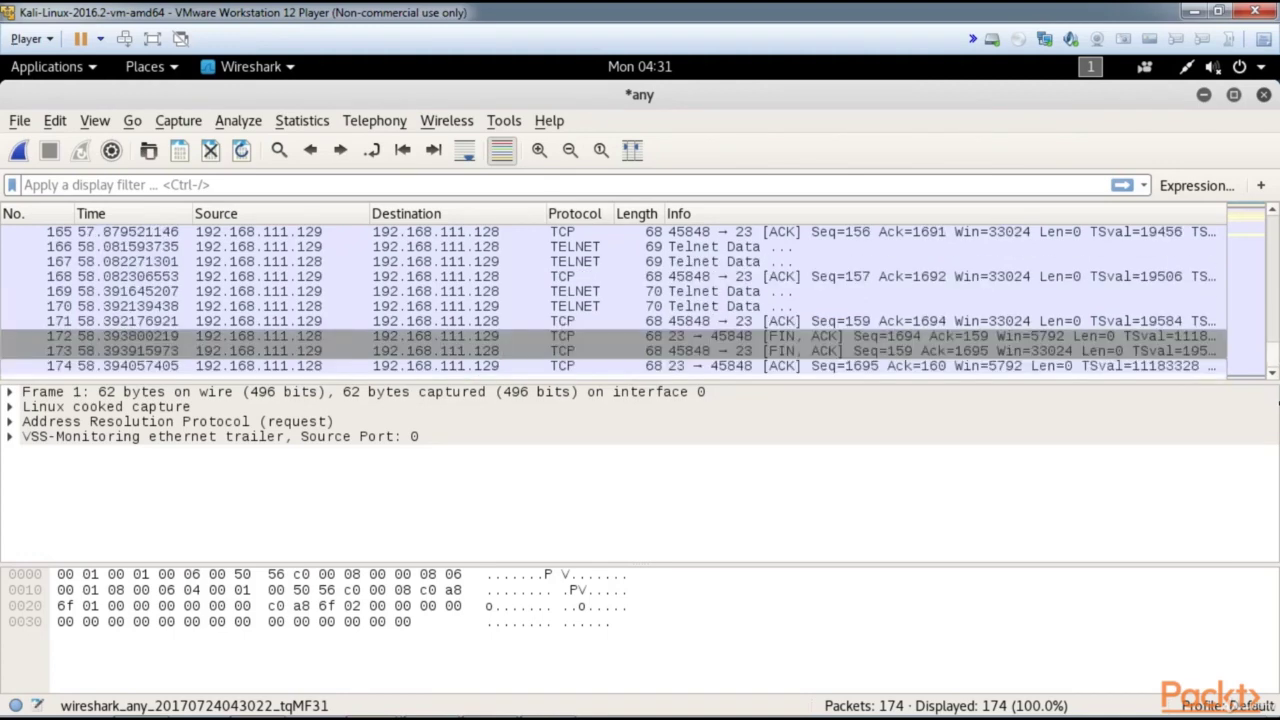
pyautogui.scroll(20, 614, 300)
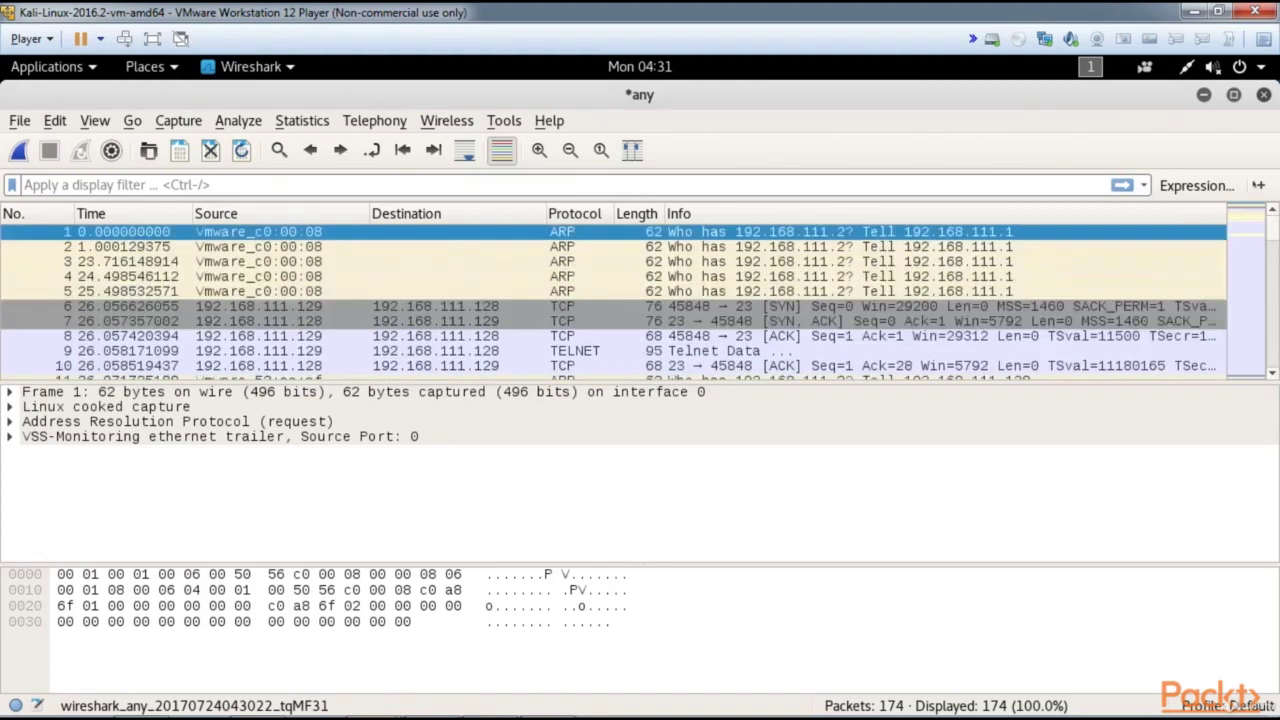
pyautogui.click(103, 185)
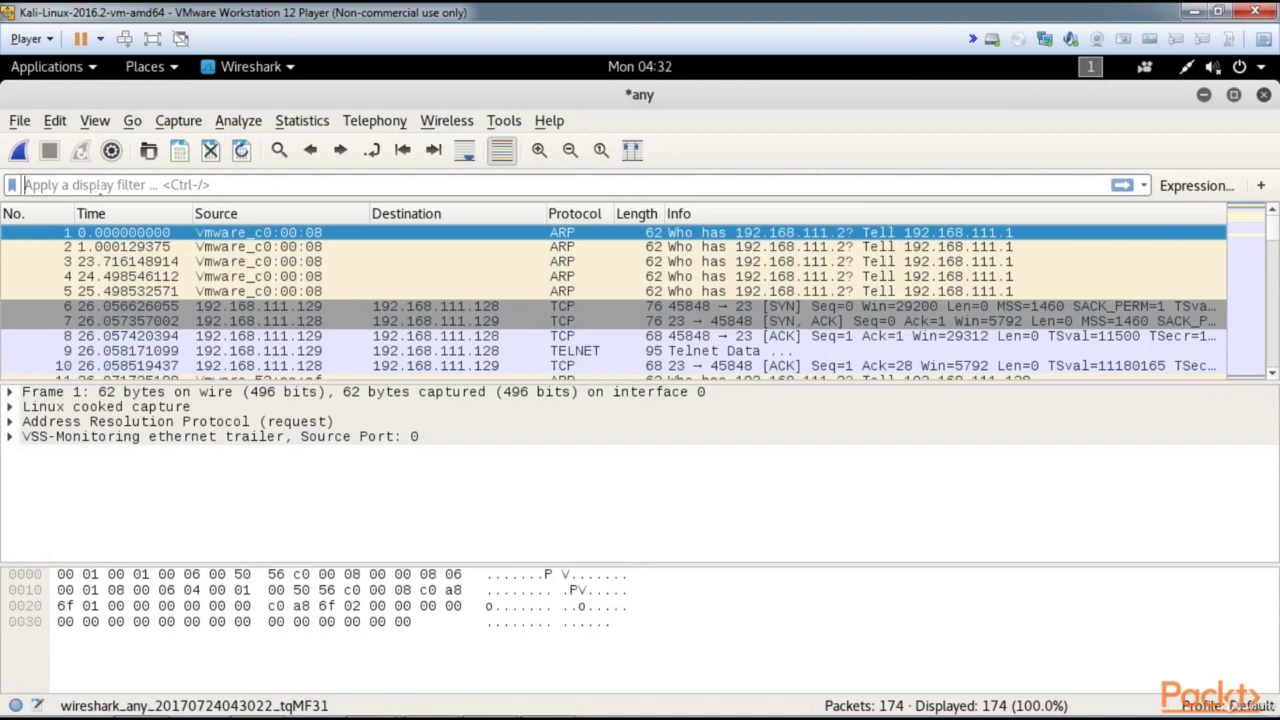
pyautogui.click(12, 185)
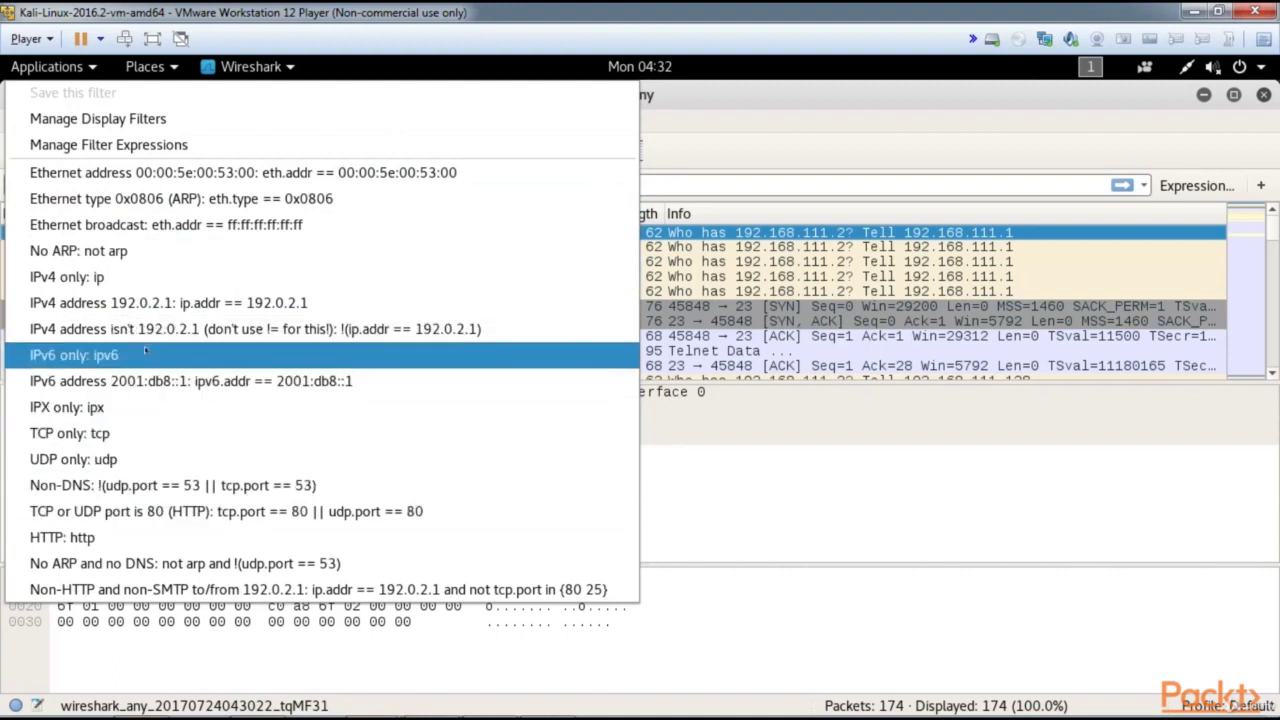
pyautogui.click(122, 252)
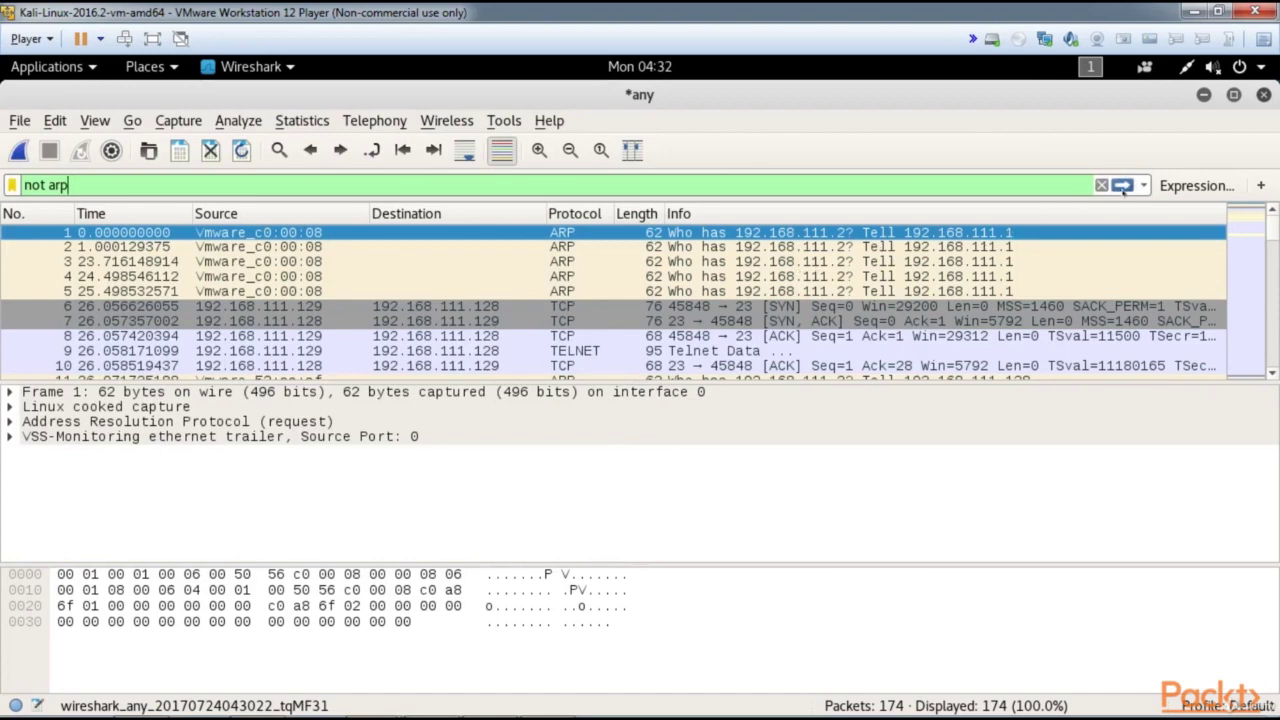
pyautogui.click(1122, 186)
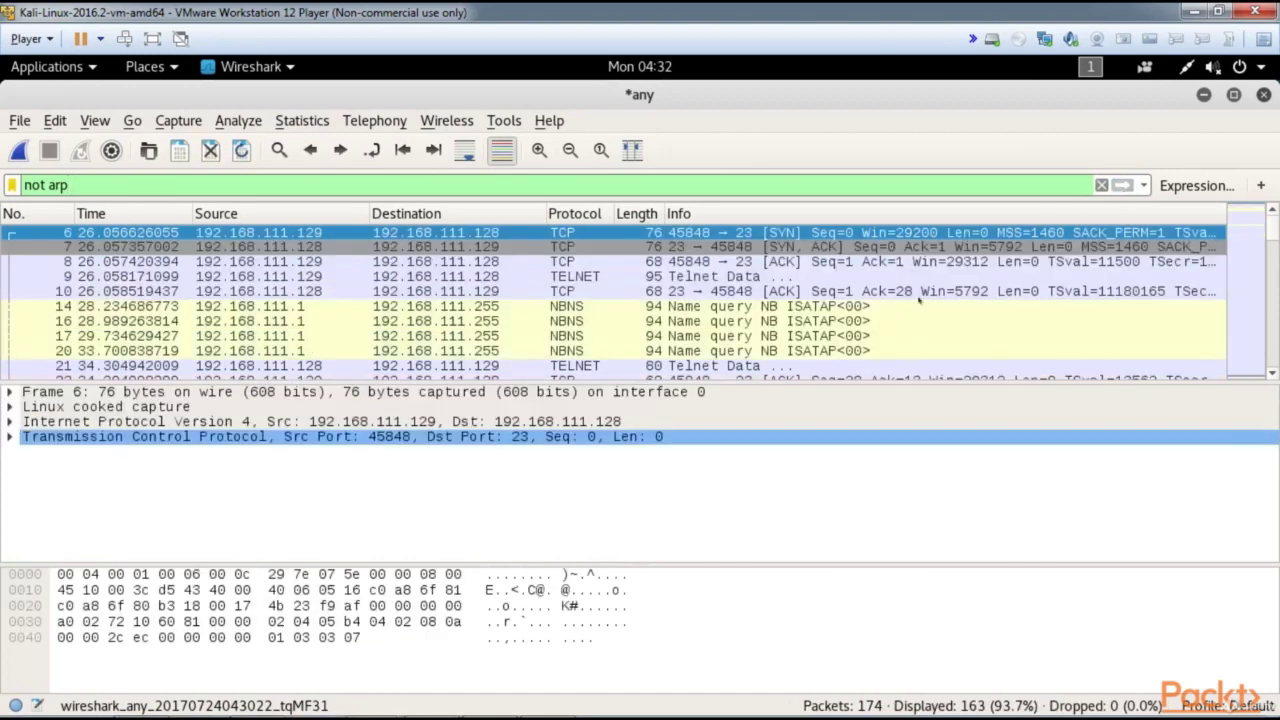
pyautogui.scroll(-20, 918, 313)
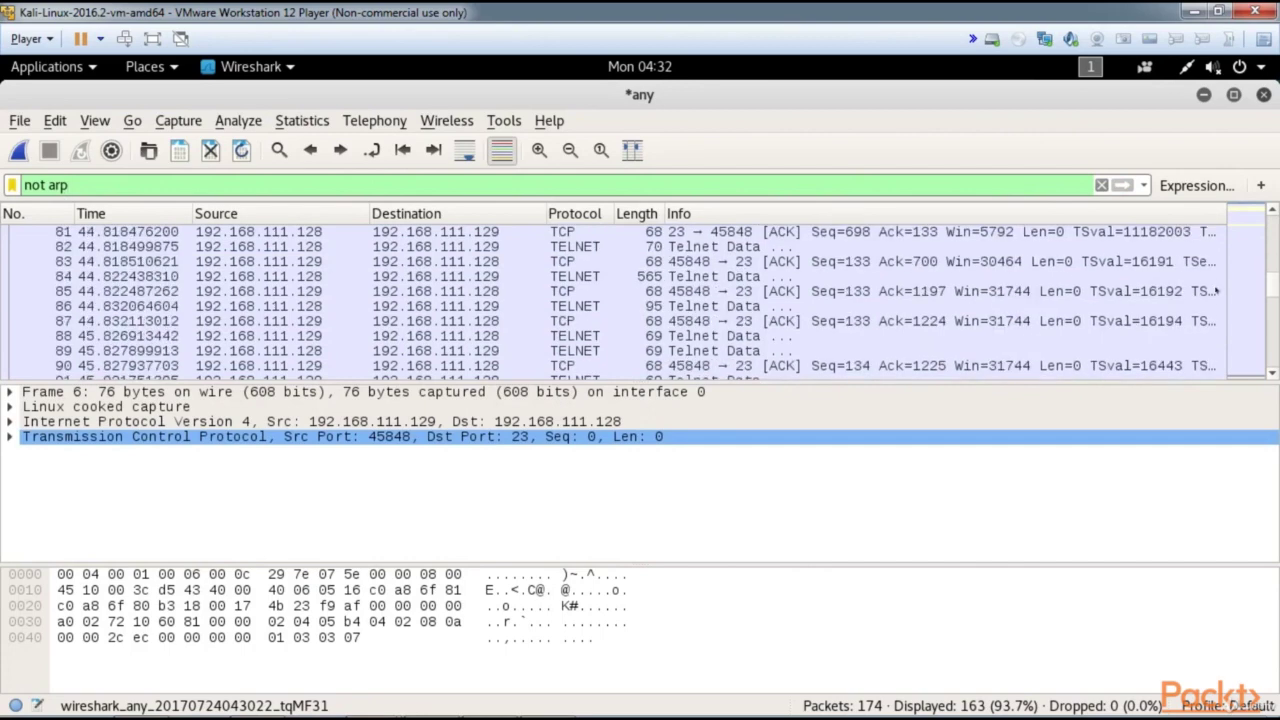
pyautogui.scroll(-20, 640, 300)
pyautogui.scroll(7, 640, 300)
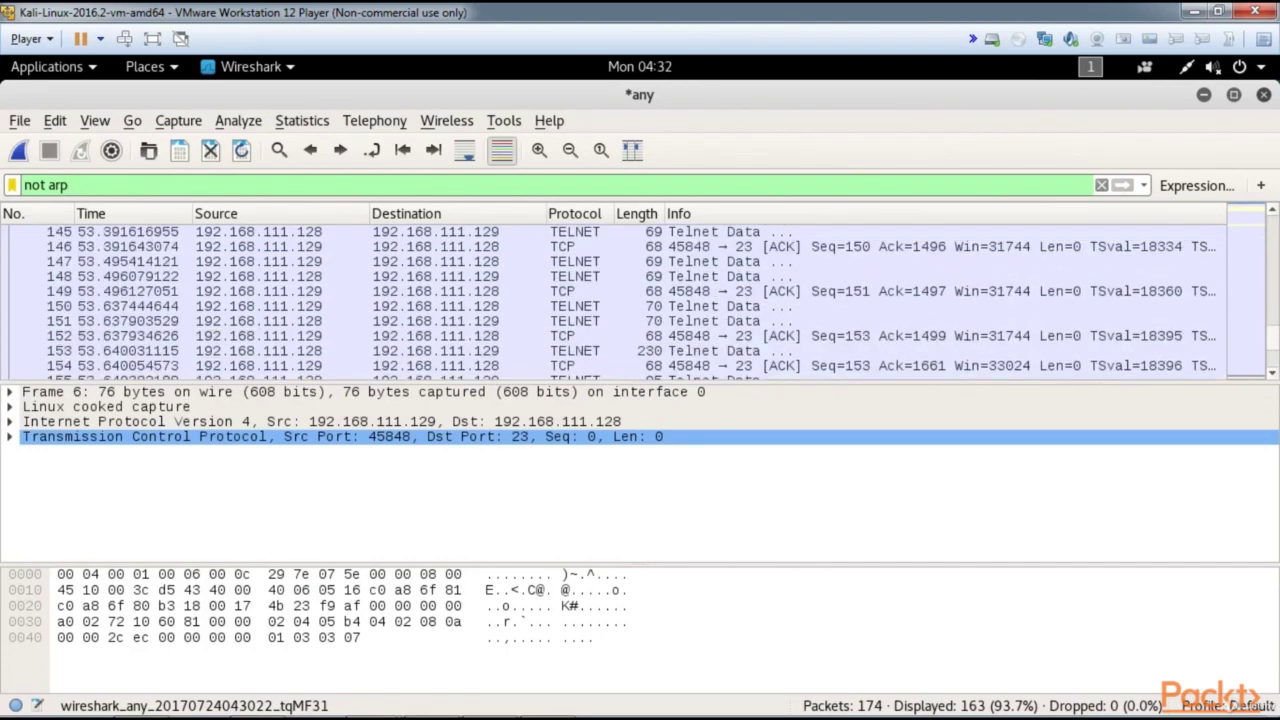
pyautogui.scroll(15, 640, 300)
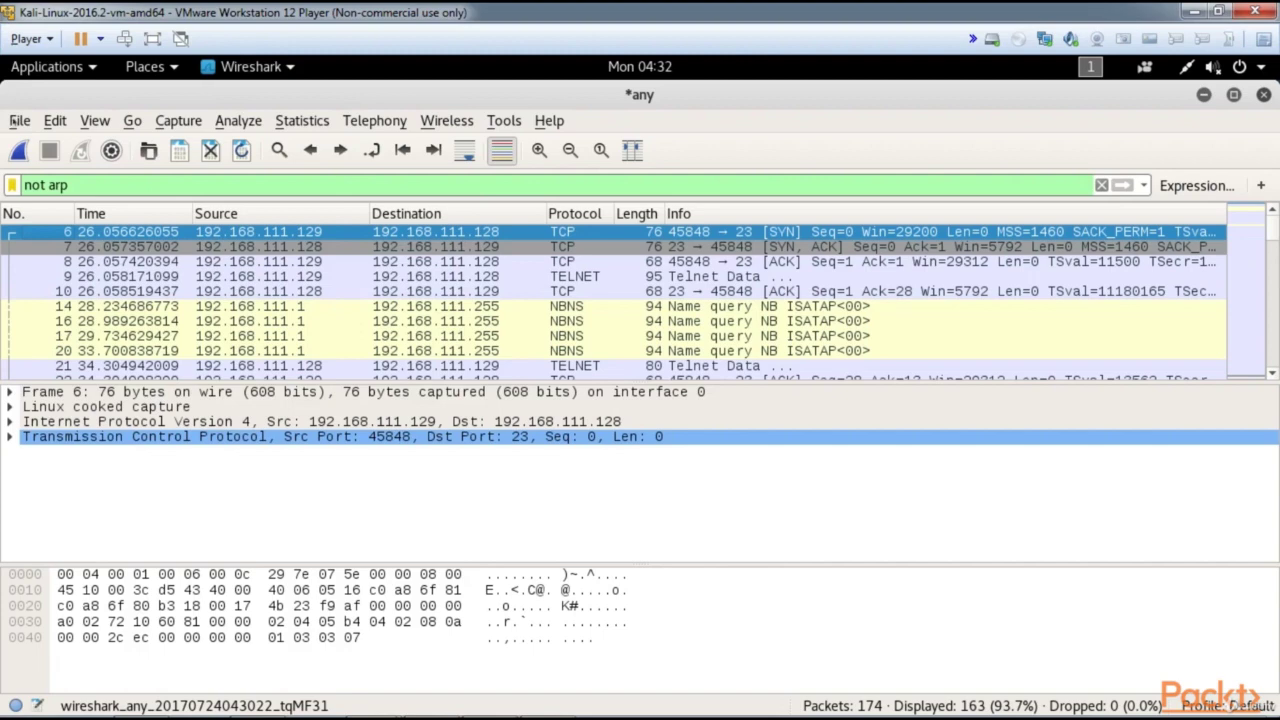
# - Save the capture as a pcapng file named demo in the /root/Desktop folder
pyautogui.click(19, 121)
pyautogui.click(14, 120)
pyautogui.click(14, 120)
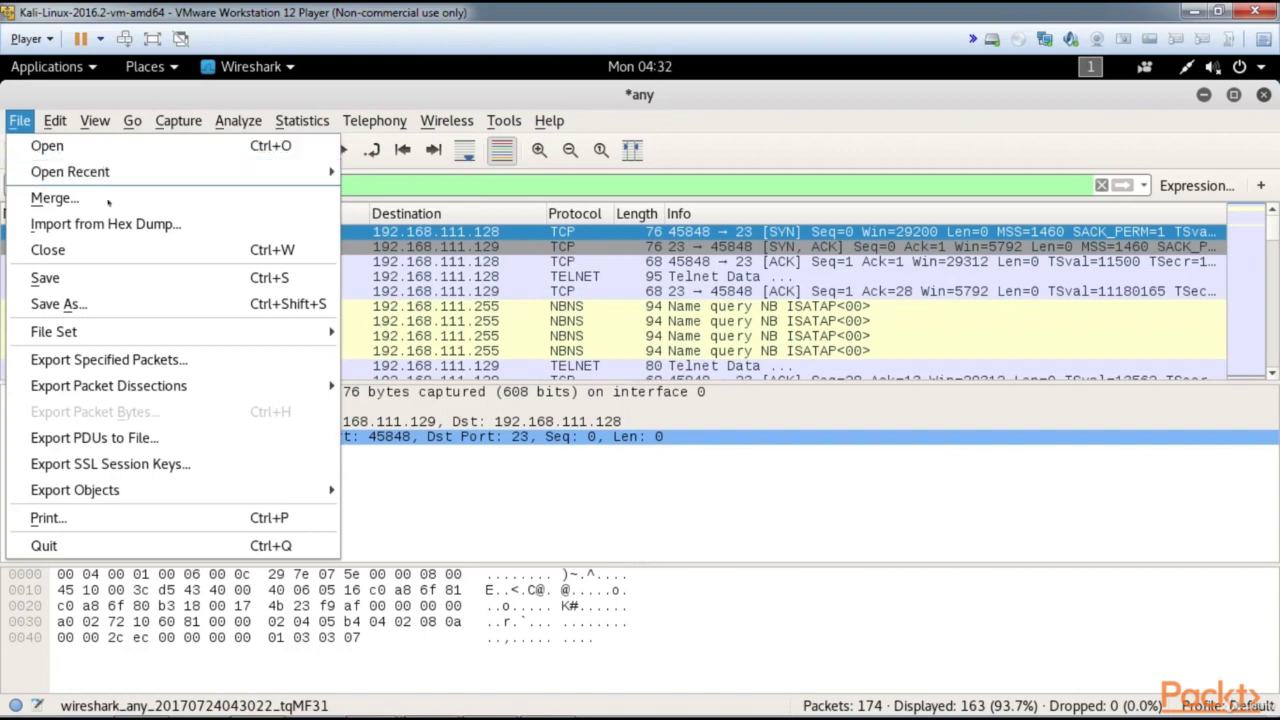
pyautogui.click(94, 280)
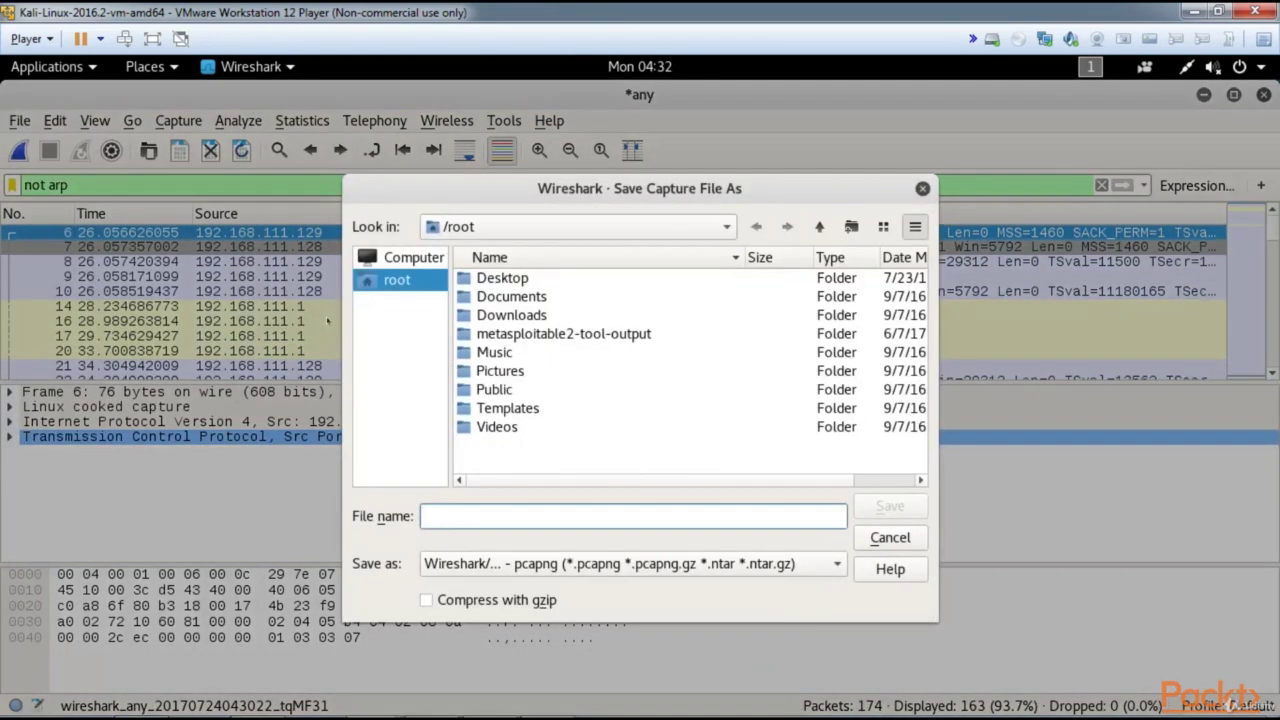
pyautogui.doubleClick(515, 285)
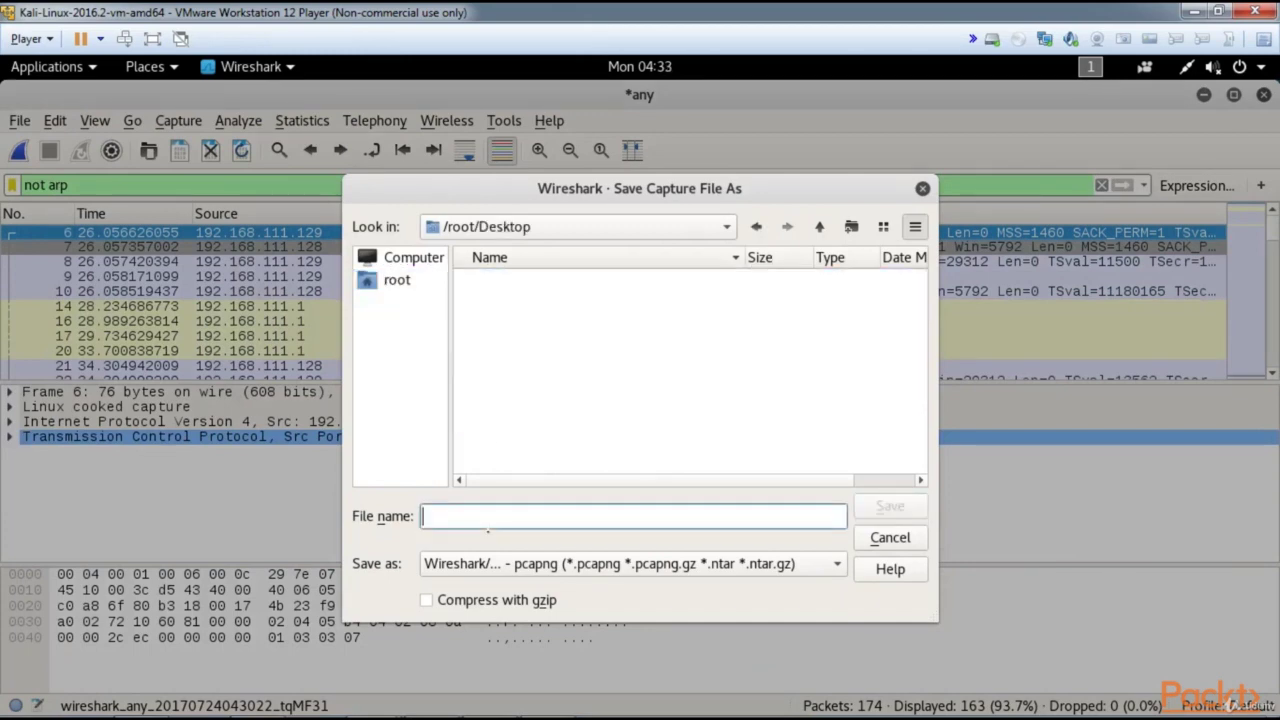
pyautogui.write('demo')
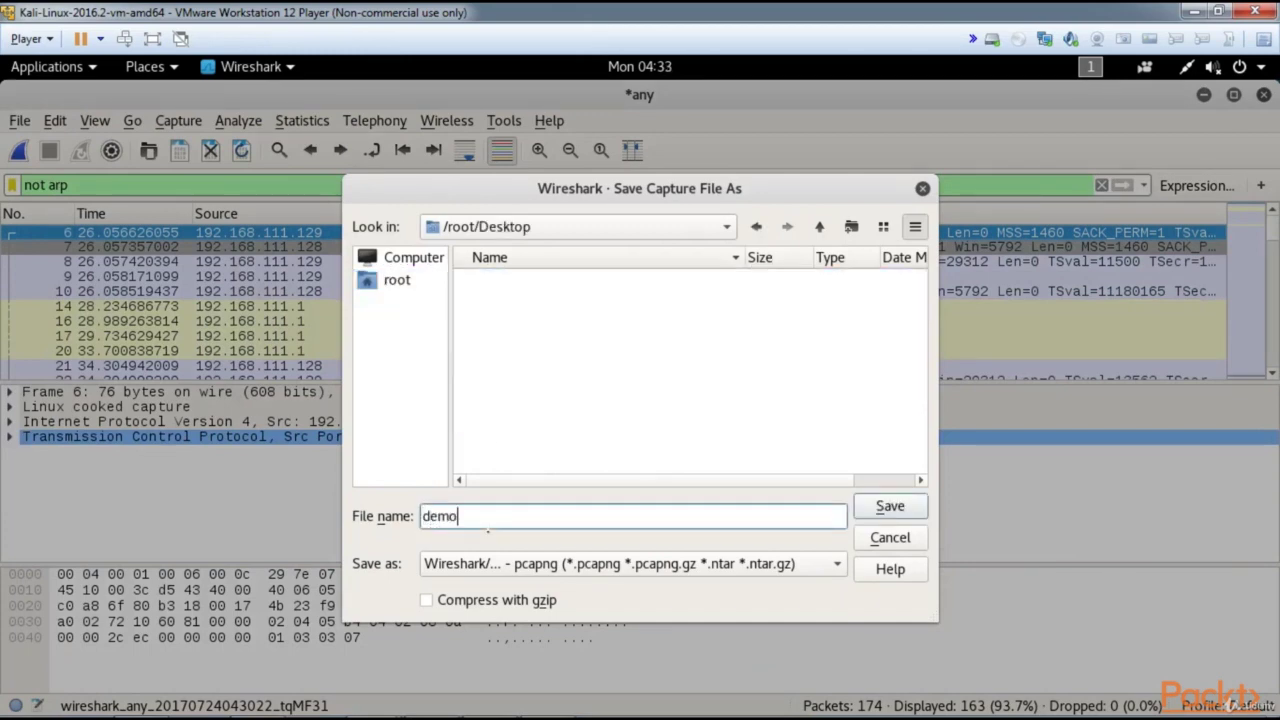
pyautogui.click(893, 508)
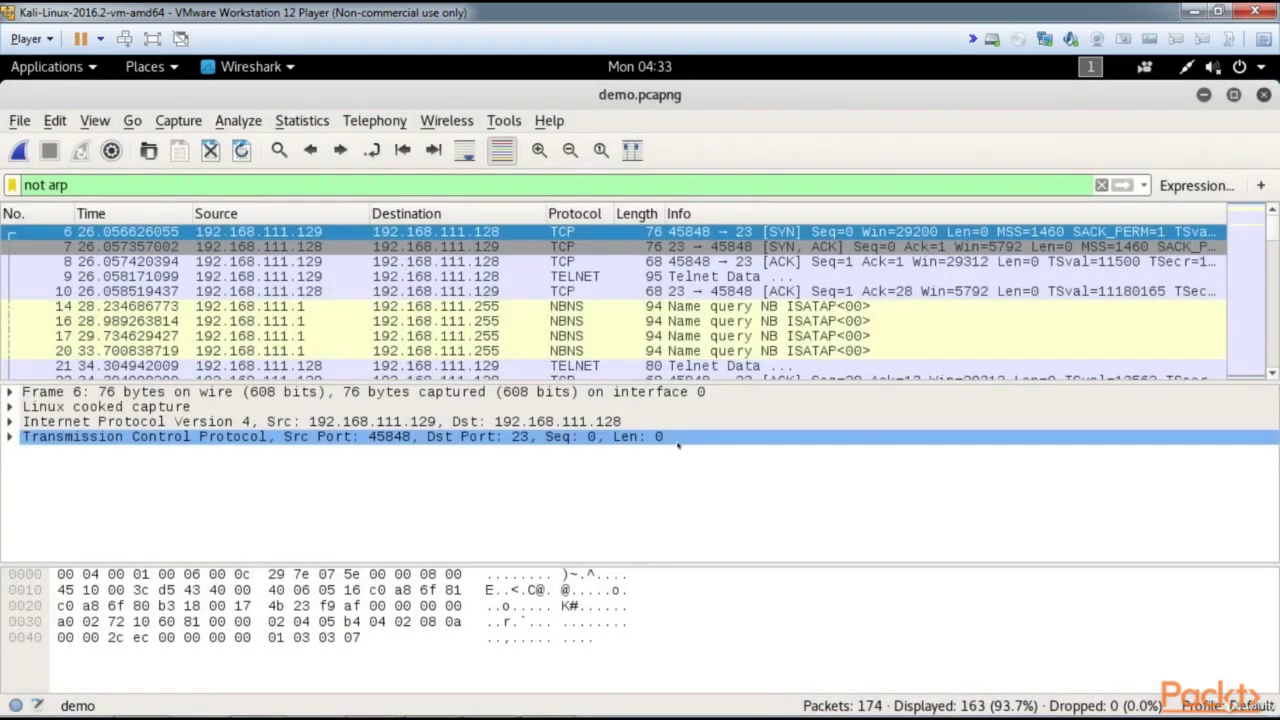
# - Quit Wireshark and minimize the terminal window to reach the desktop
pyautogui.click(19, 120)
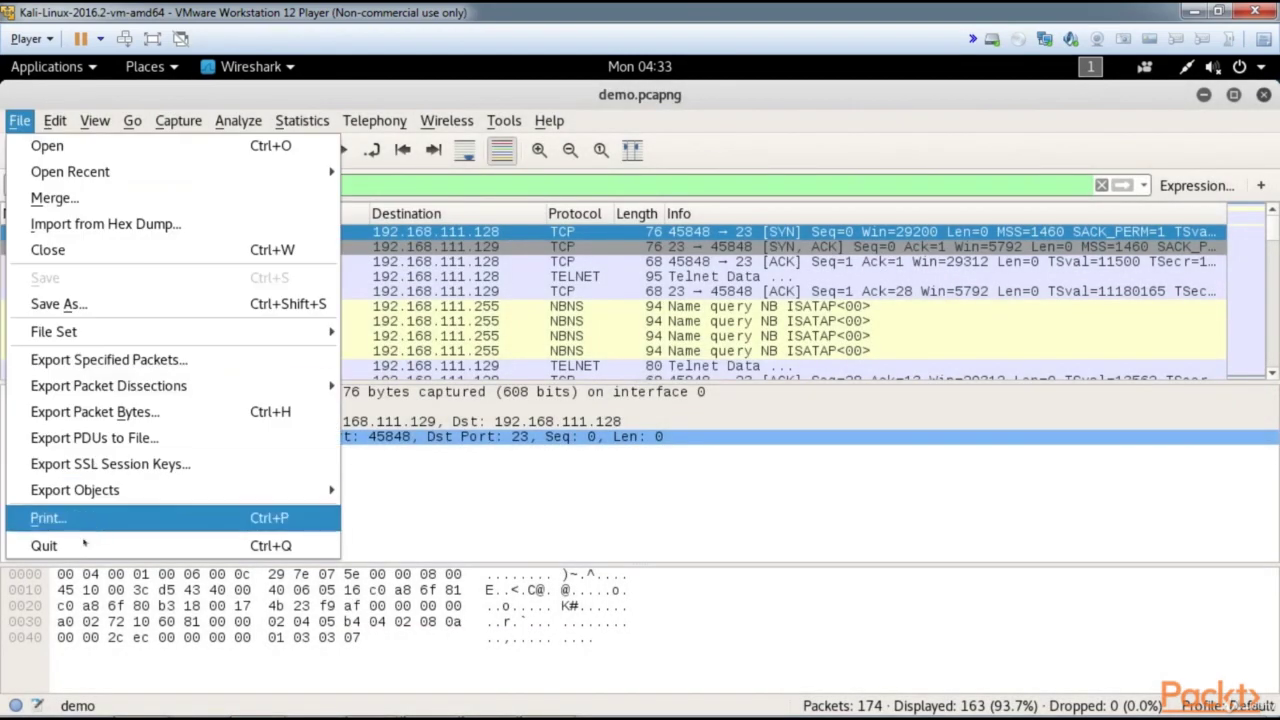
pyautogui.click(40, 543)
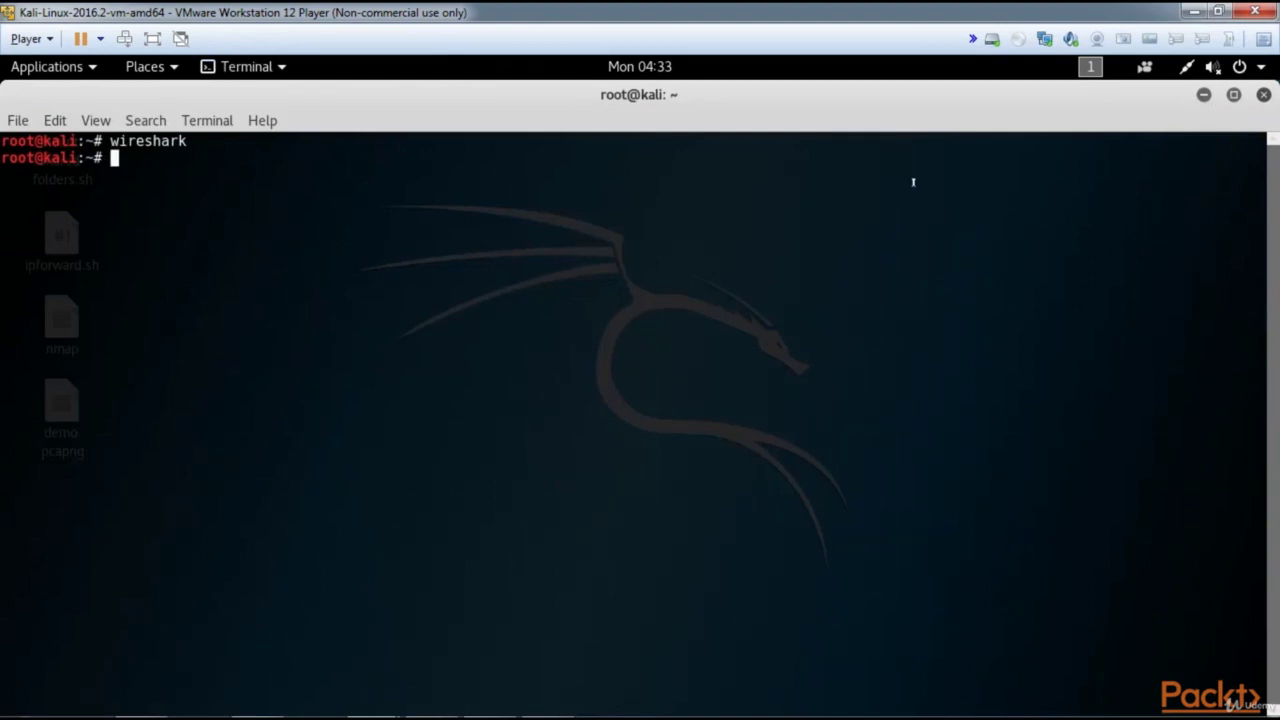
pyautogui.click(1203, 94)
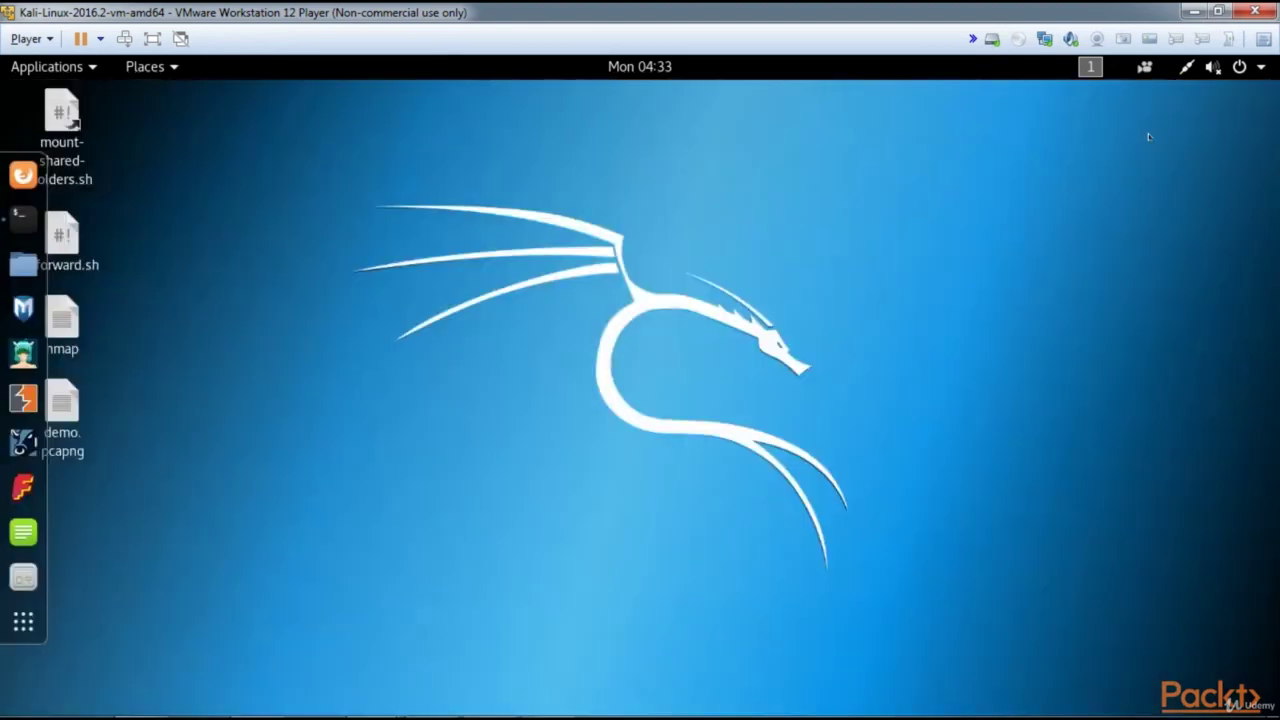
# - Open the desktop file demo.pcapng with Wireshark, dismiss the Lua error, and look over the start of its packet list
pyautogui.click(69, 413)
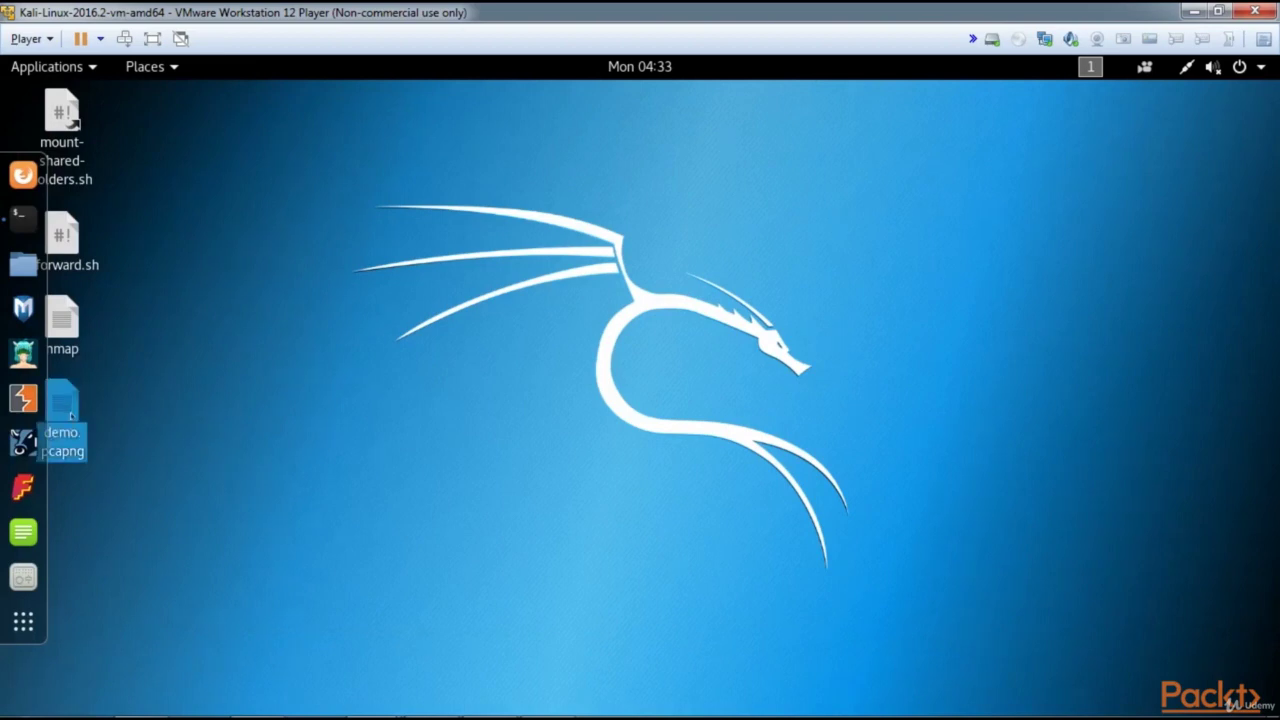
pyautogui.rightClick(70, 404)
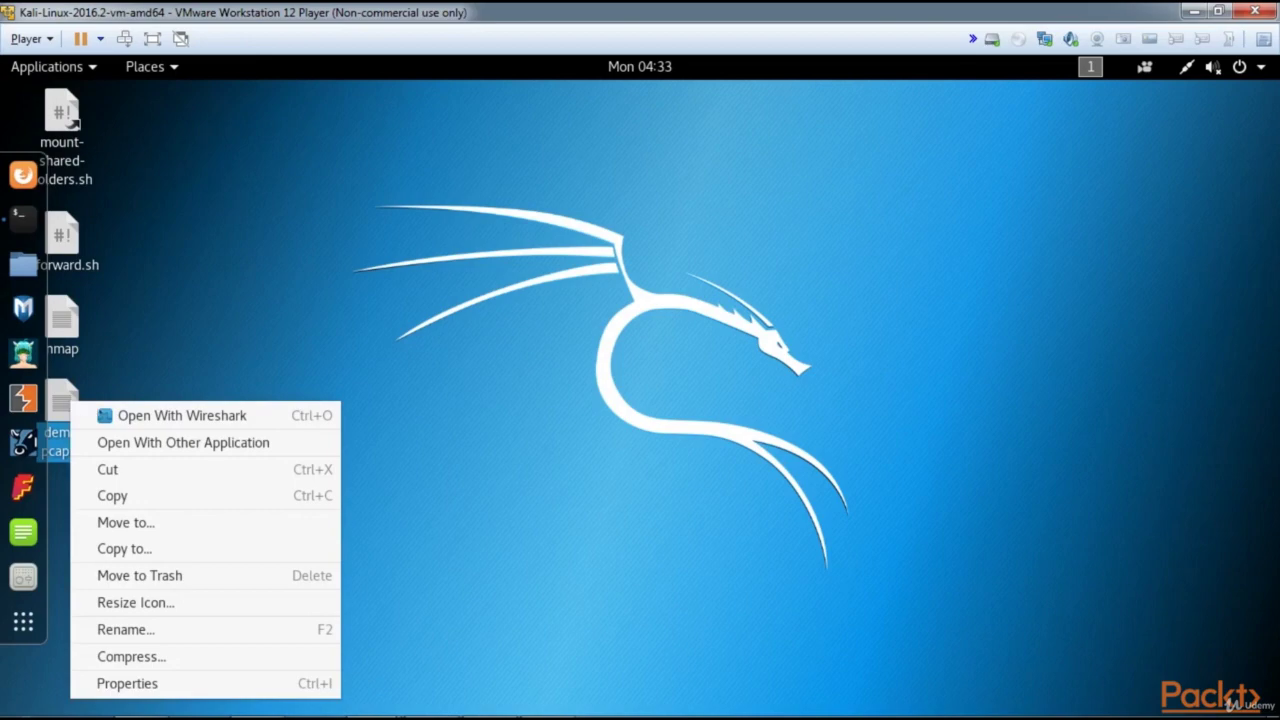
pyautogui.click(170, 415)
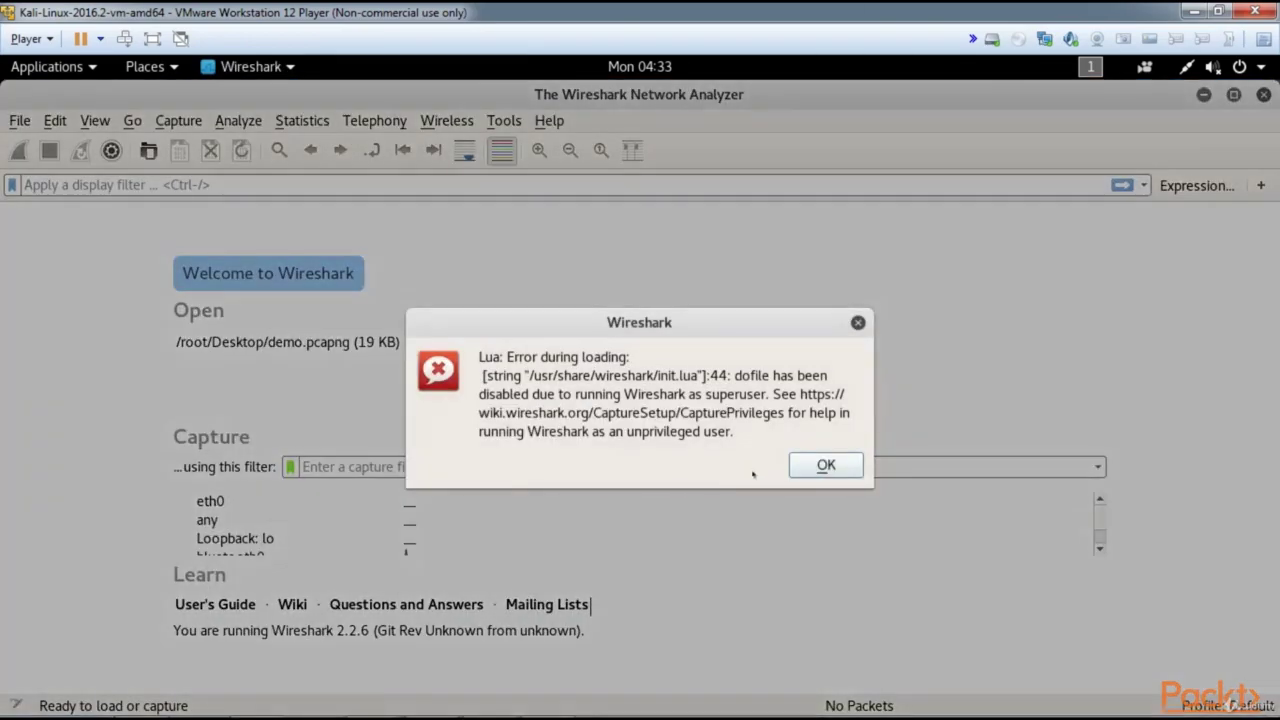
pyautogui.click(826, 466)
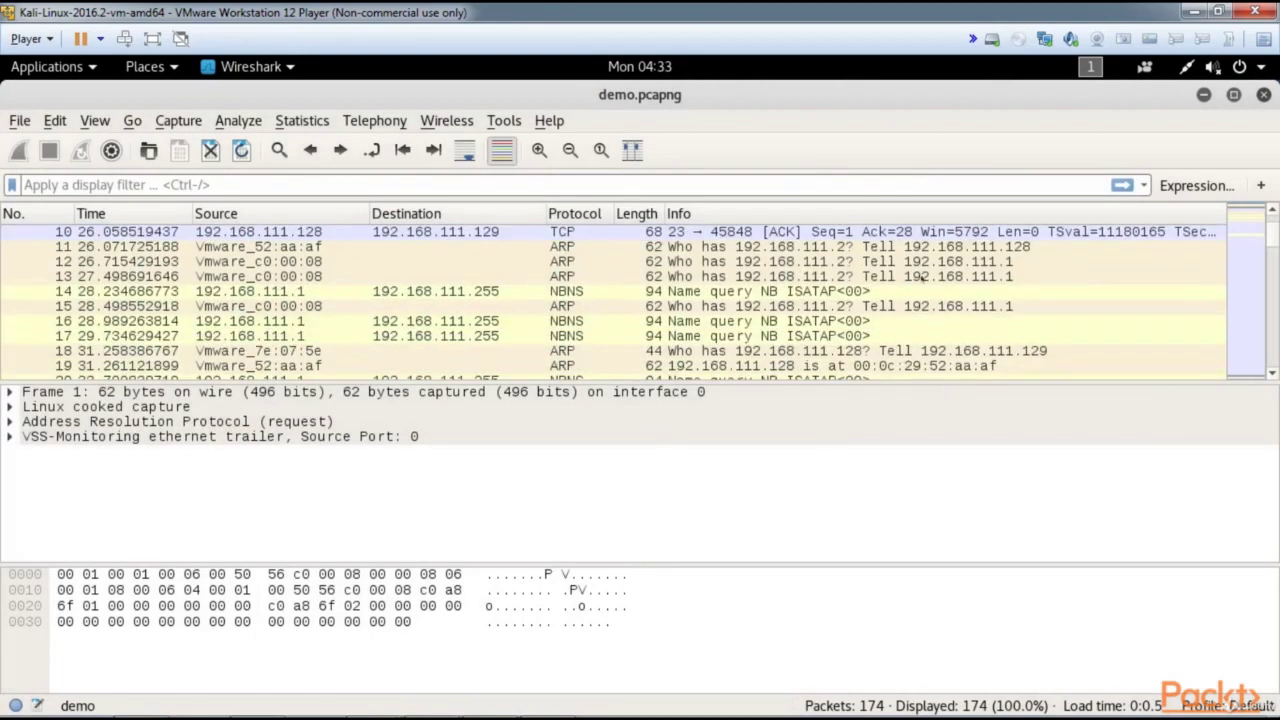
pyautogui.moveTo(1275, 240)
pyautogui.mouseDown()
pyautogui.moveTo(1276, 376)
pyautogui.moveTo(1276, 234)
pyautogui.moveTo(1266, 240)
pyautogui.mouseUp()
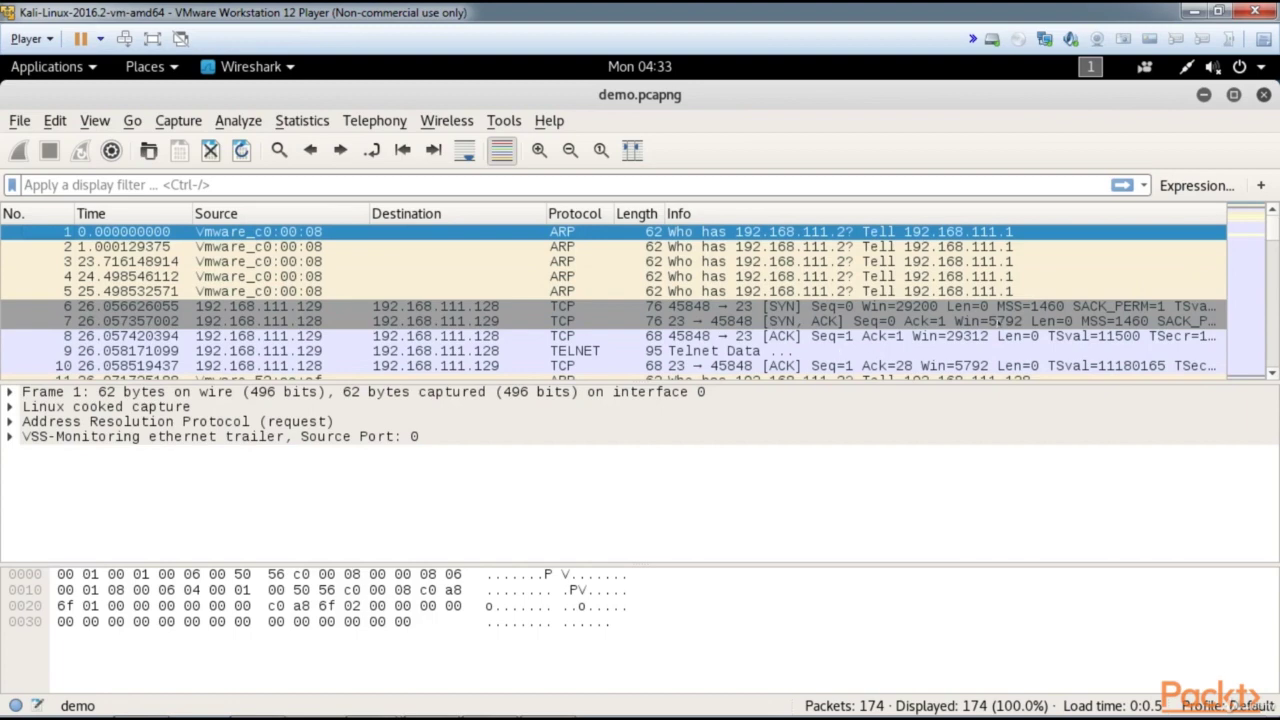
pyautogui.moveTo(1273, 235)
pyautogui.mouseDown()
pyautogui.moveTo(1273, 372)
pyautogui.moveTo(1273, 212)
pyautogui.mouseUp()
pyautogui.click(18, 122)
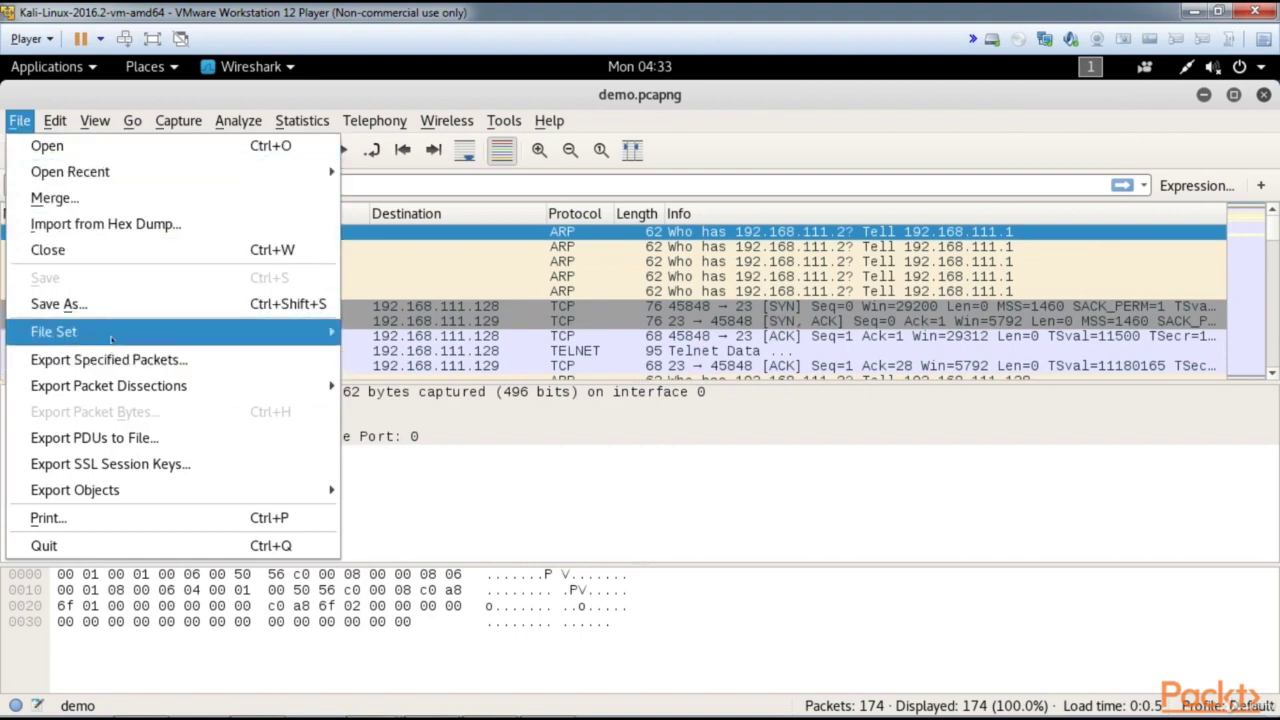
pyautogui.moveTo(112, 337)
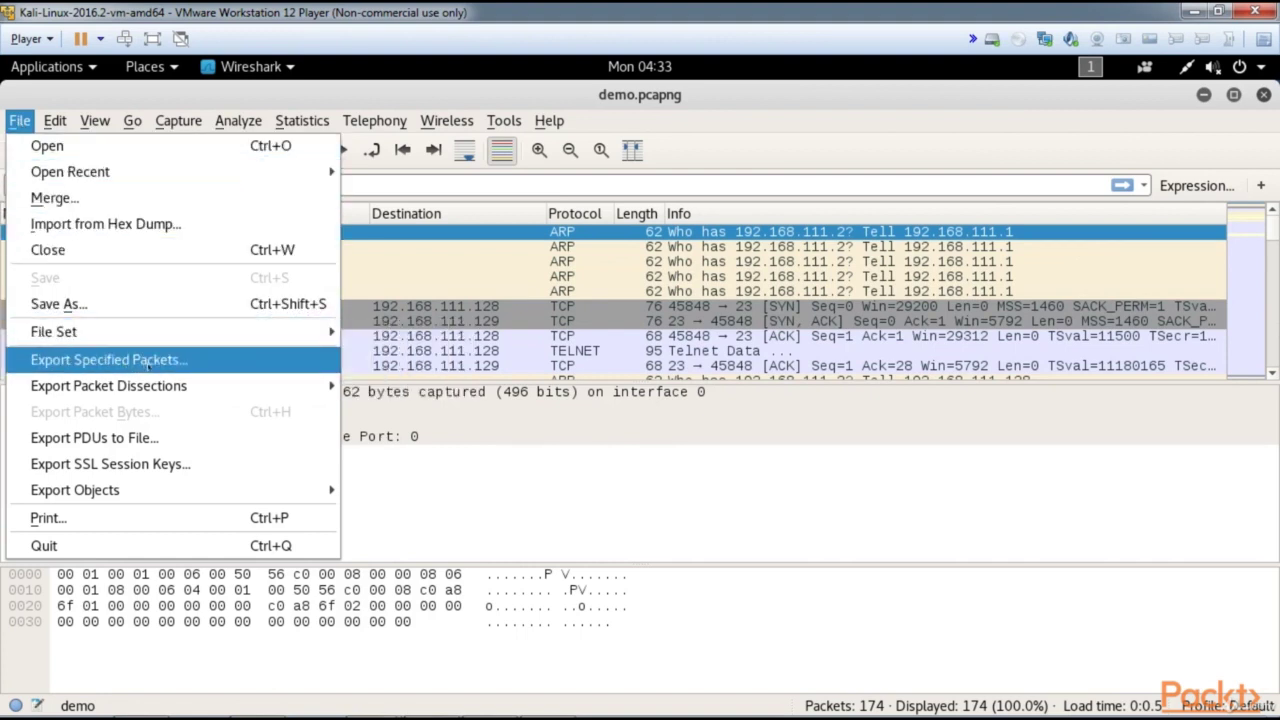
pyautogui.moveTo(178, 385)
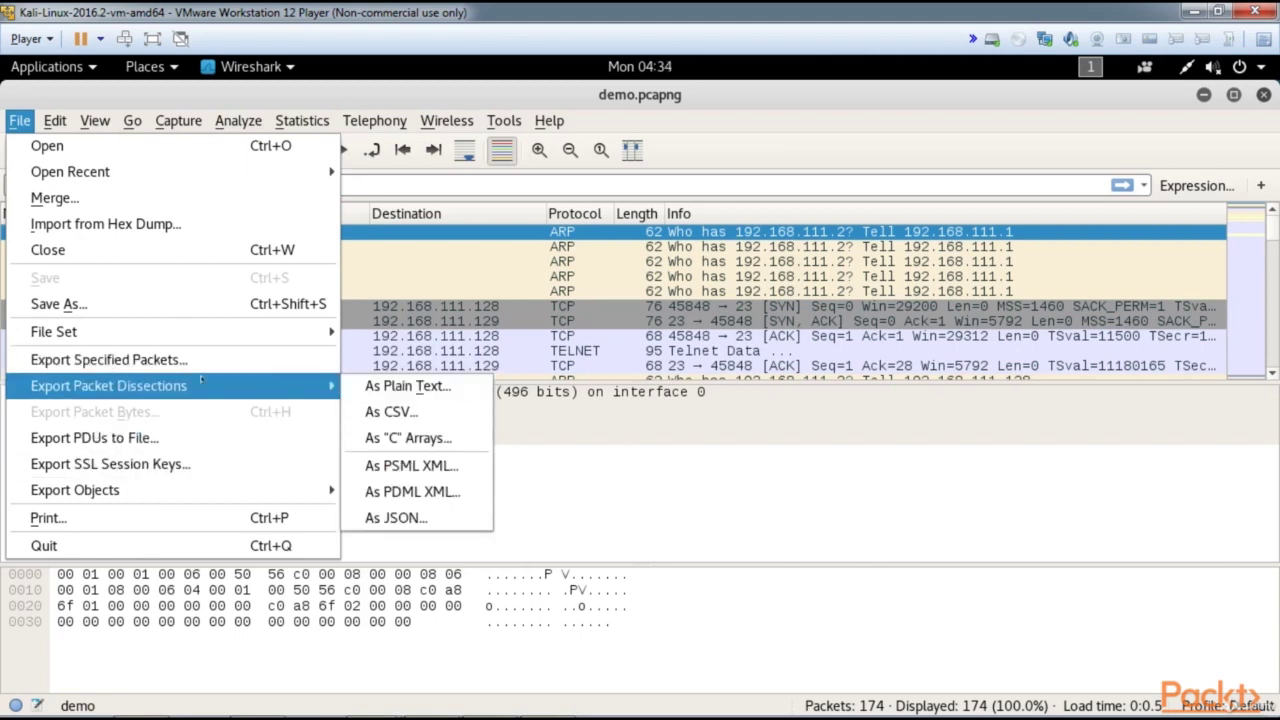
pyautogui.moveTo(58, 122)
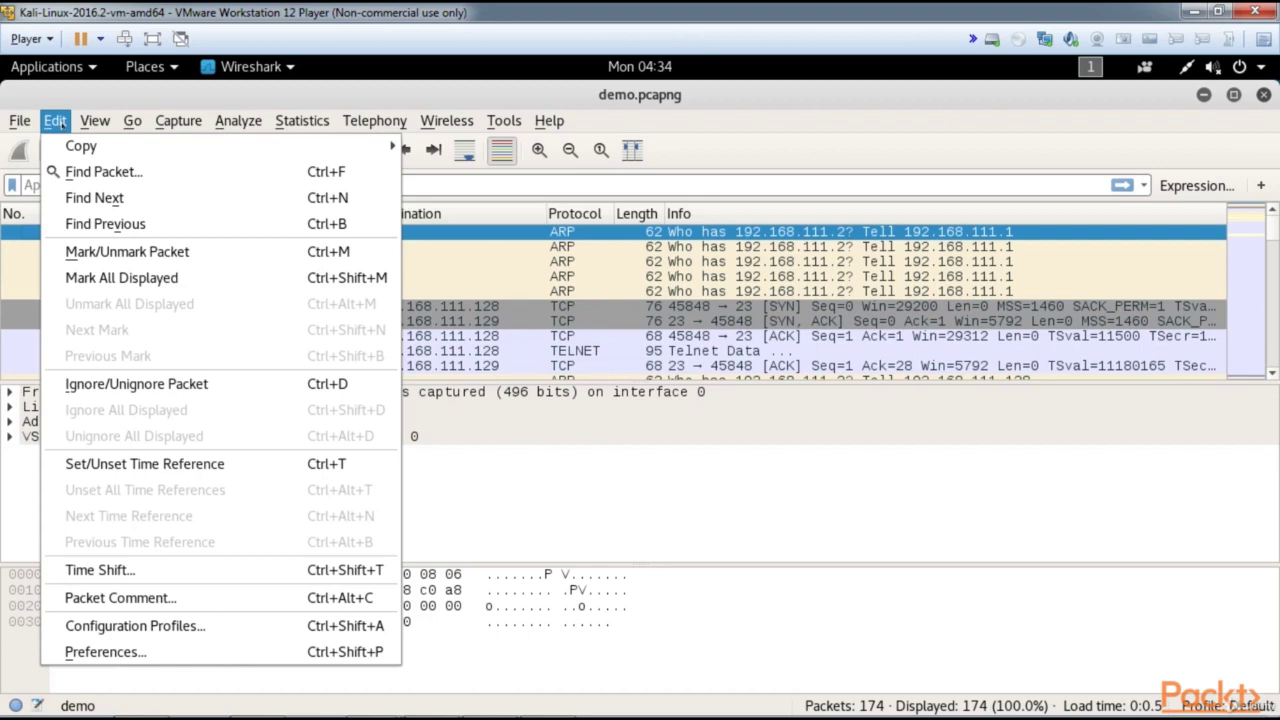
pyautogui.click(58, 122)
pyautogui.click(95, 121)
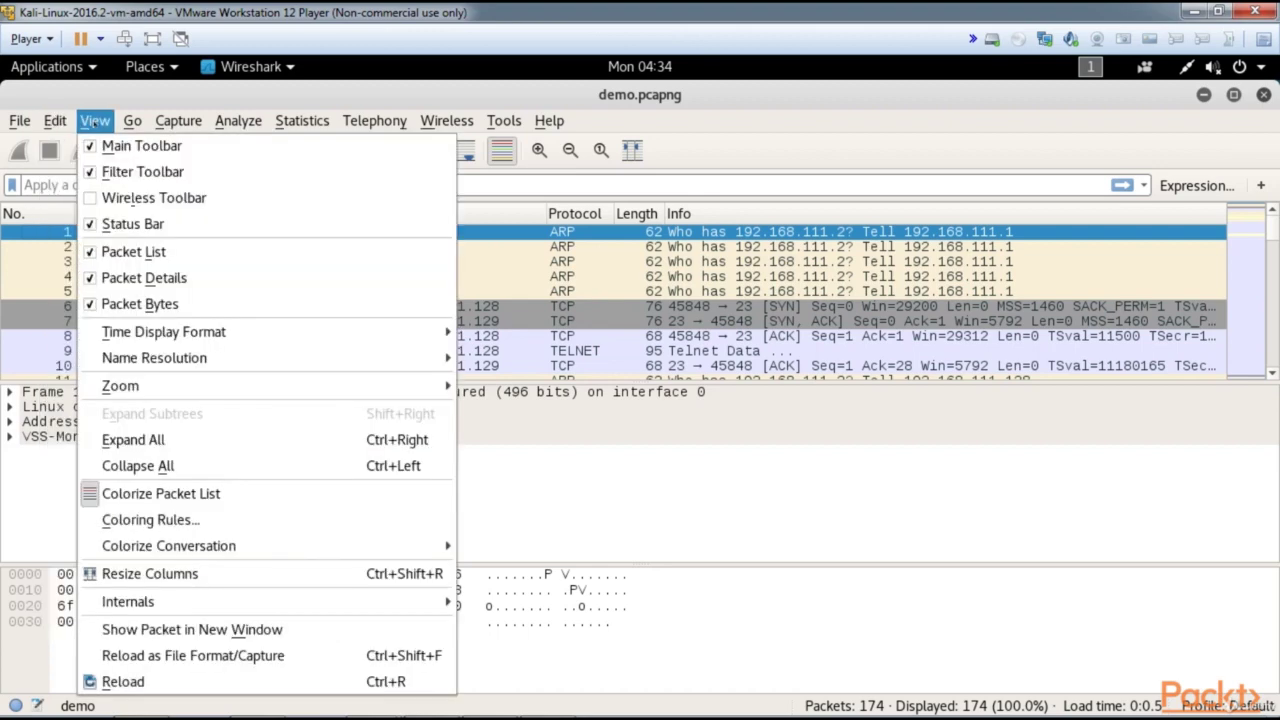
pyautogui.moveTo(132, 120)
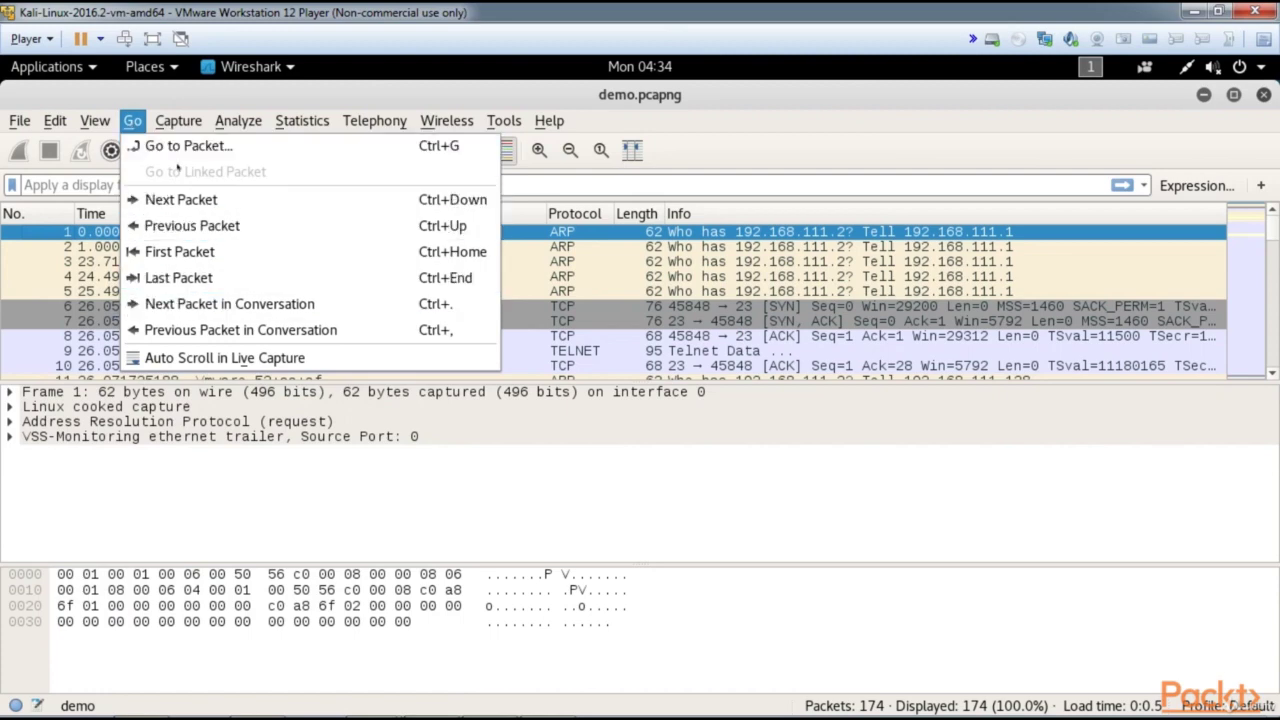
# - Review the available capture interfaces and the display, name resolution and automatic stop options, and close the dialog without changes
pyautogui.moveTo(180, 121)
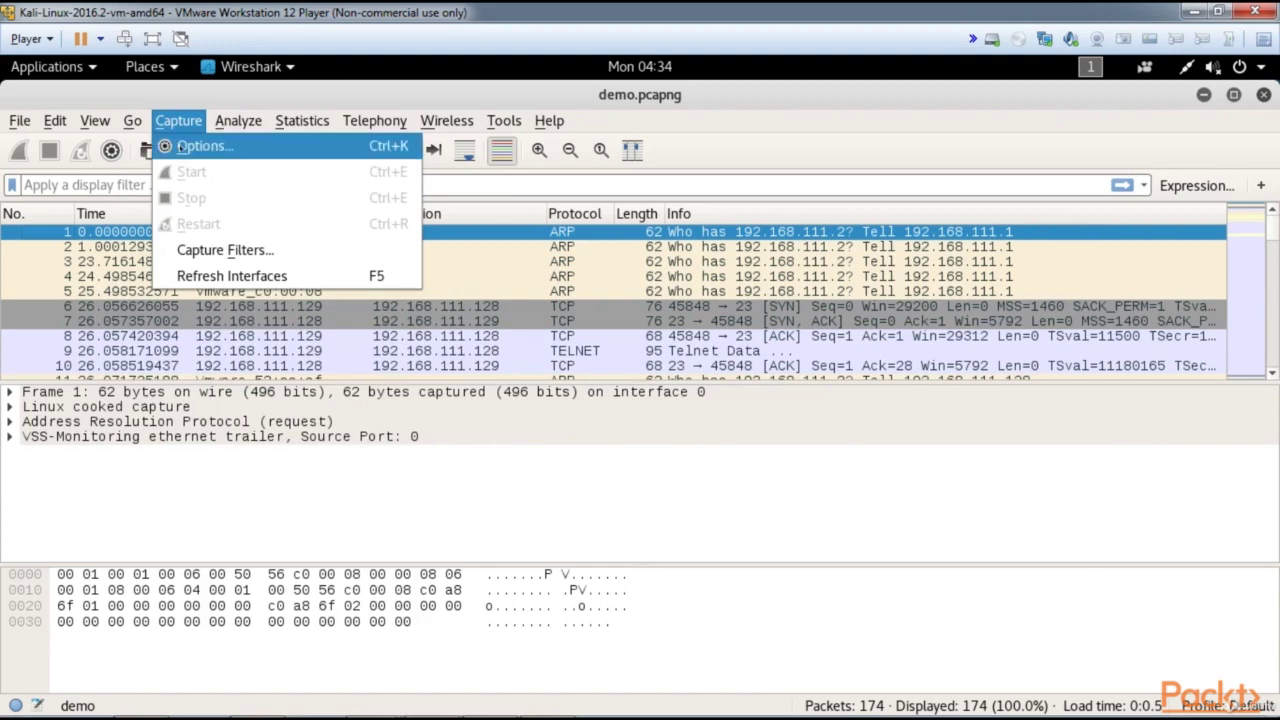
pyautogui.click(200, 146)
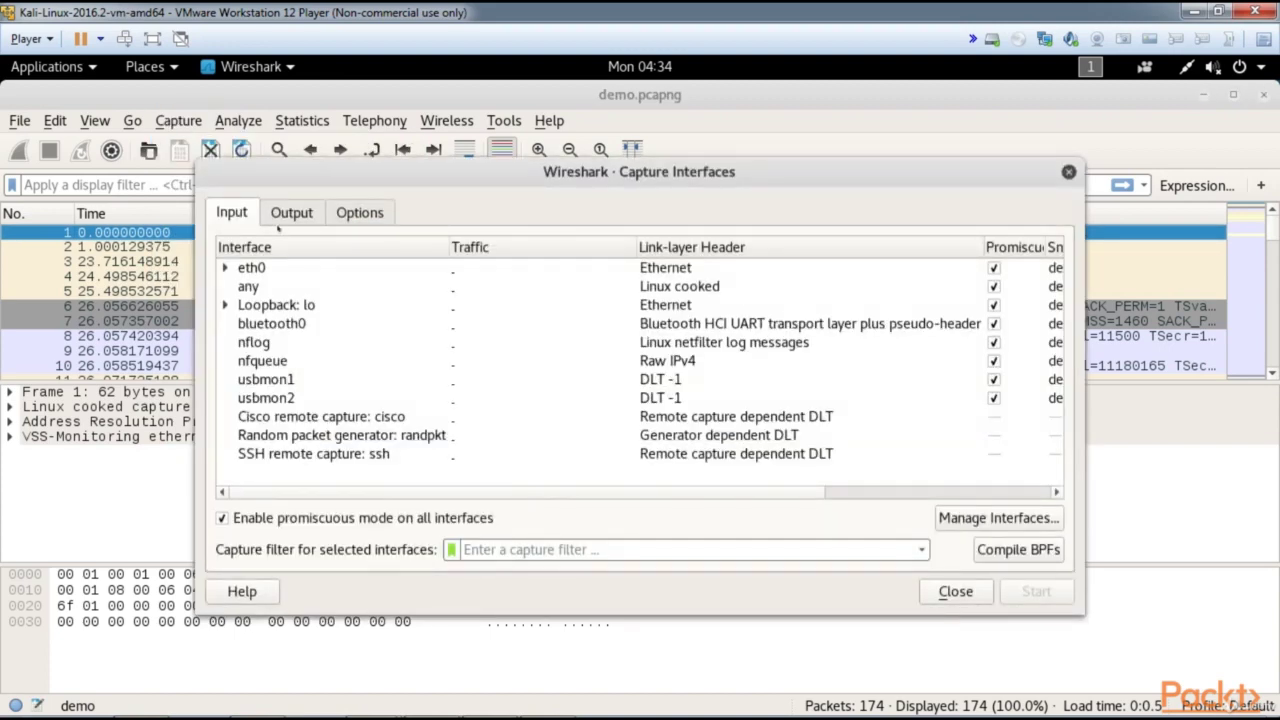
pyautogui.click(359, 212)
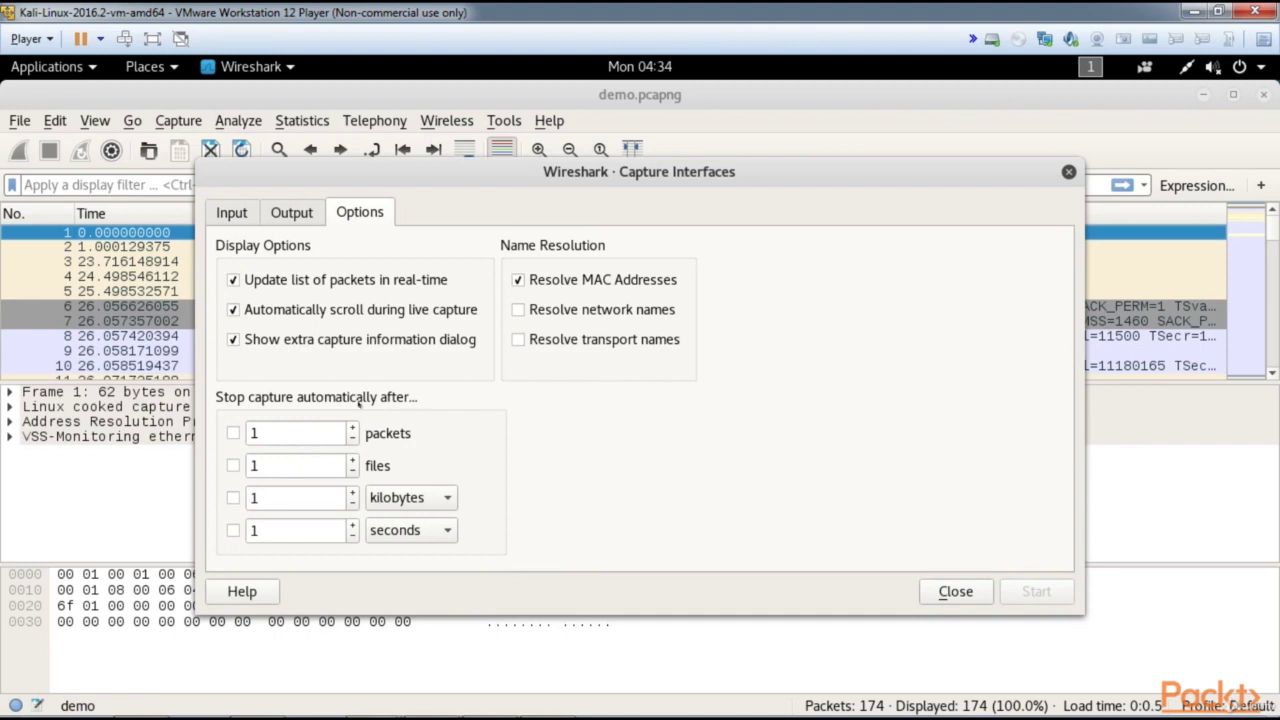
pyautogui.click(955, 591)
pyautogui.click(238, 120)
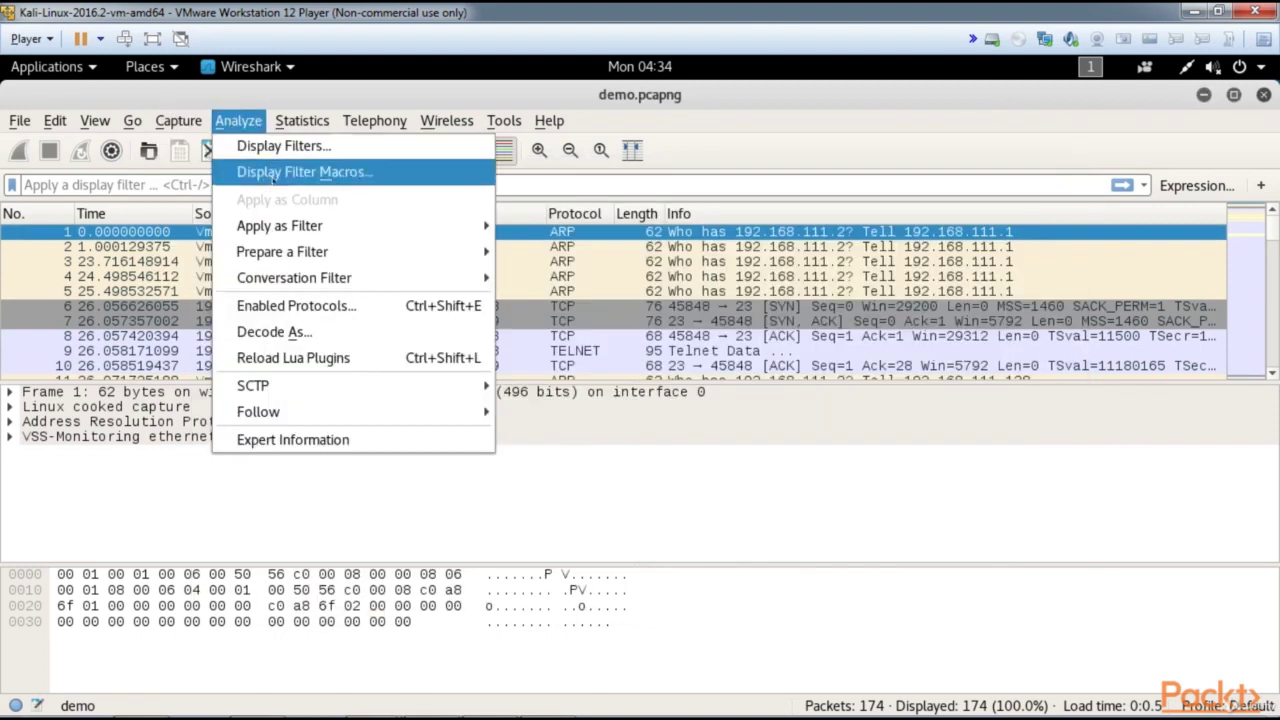
pyautogui.moveTo(309, 414)
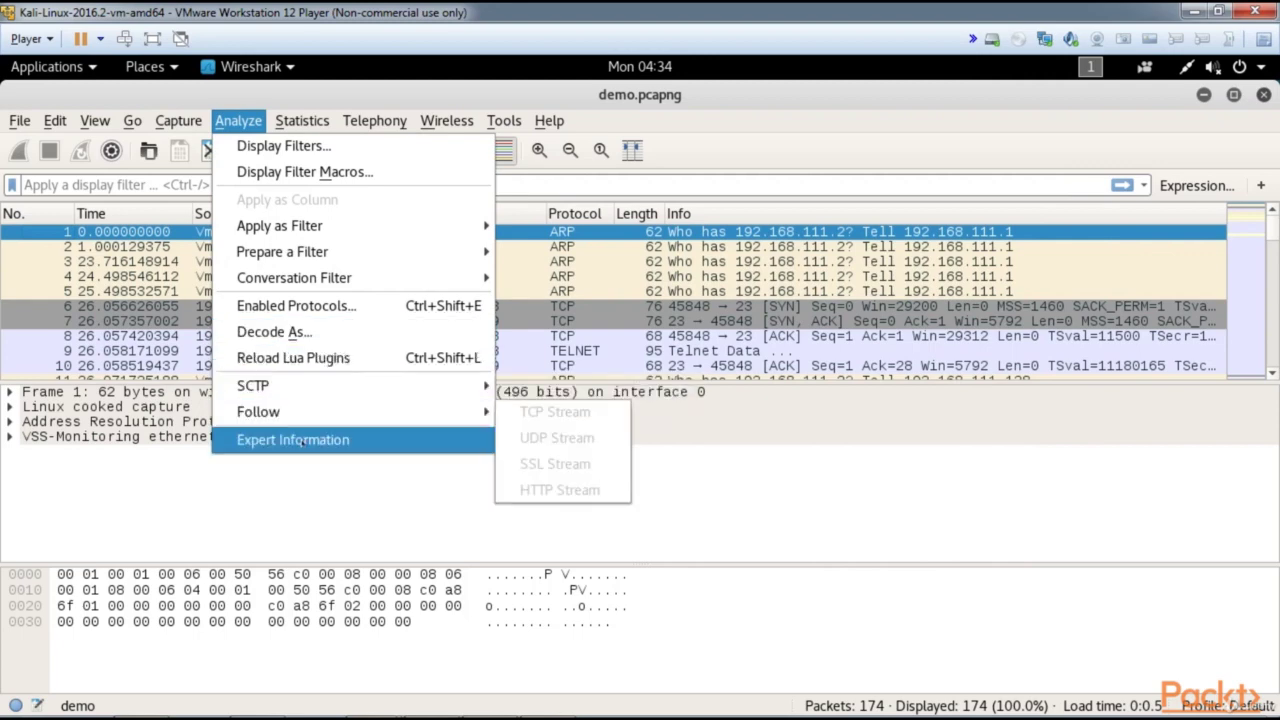
pyautogui.moveTo(308, 120)
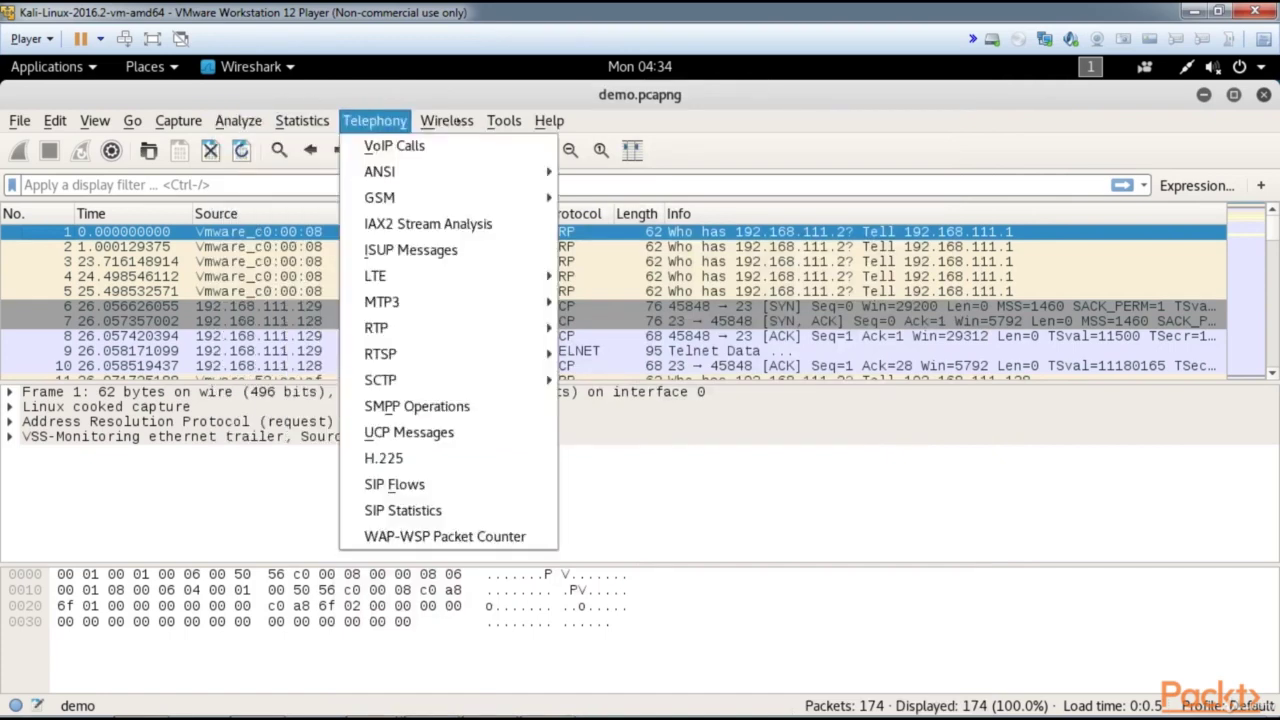
pyautogui.moveTo(446, 120)
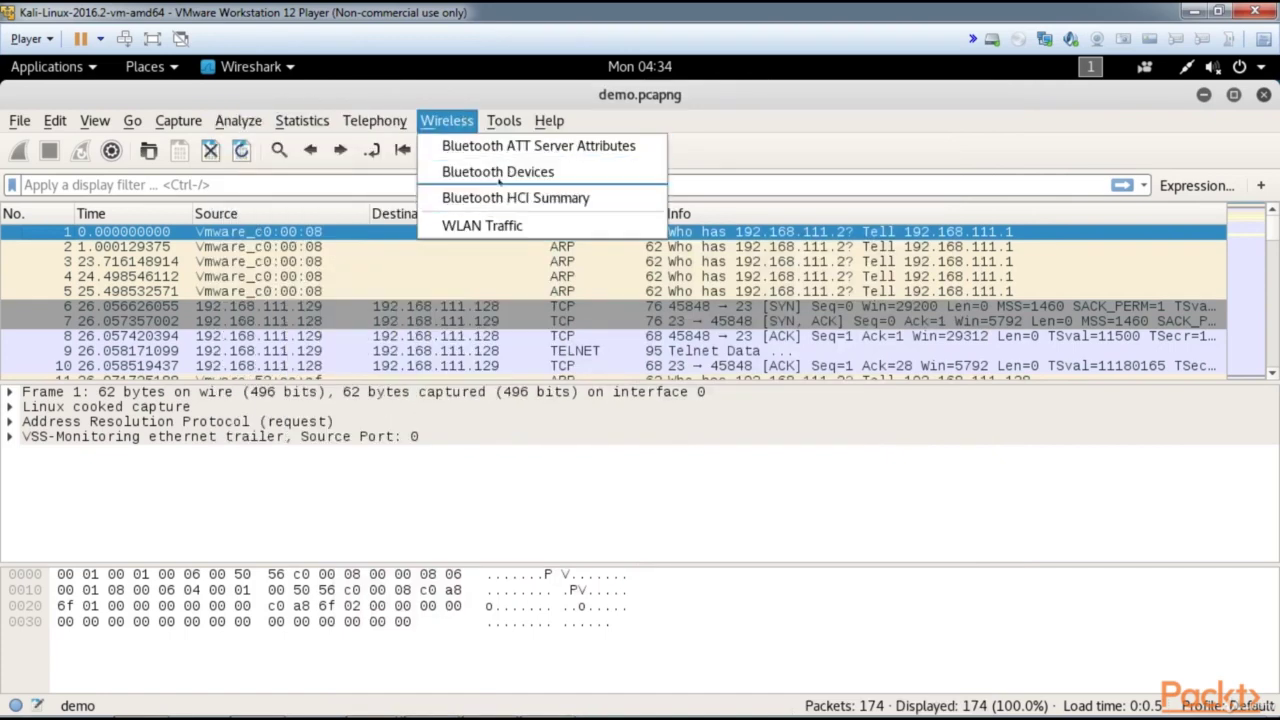
pyautogui.press('Escape')
pyautogui.click(505, 124)
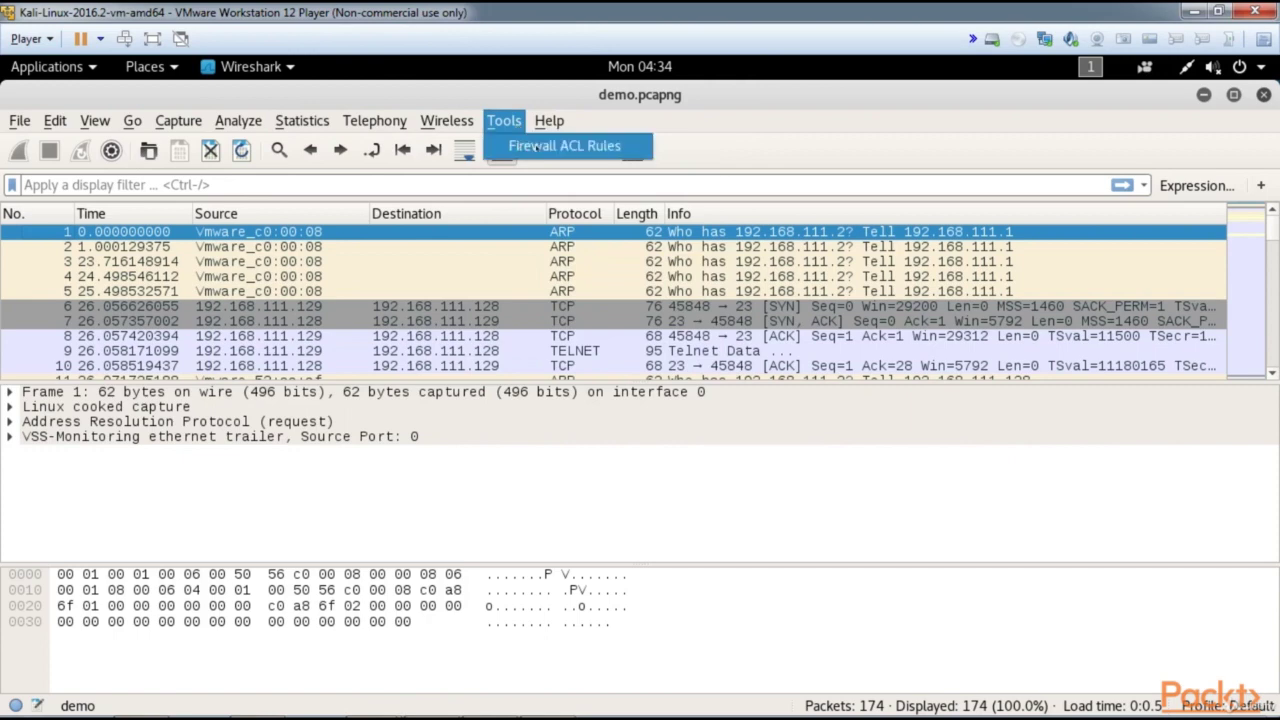
pyautogui.moveTo(549, 121)
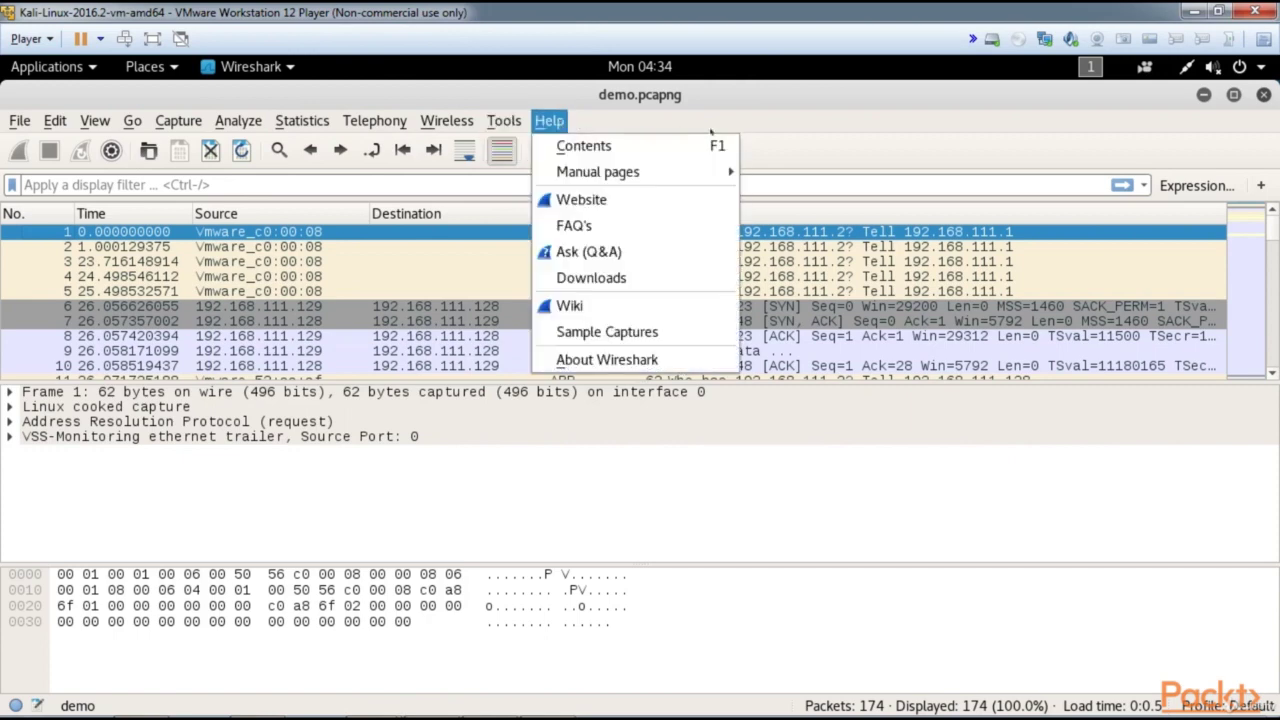
pyautogui.moveTo(613, 176)
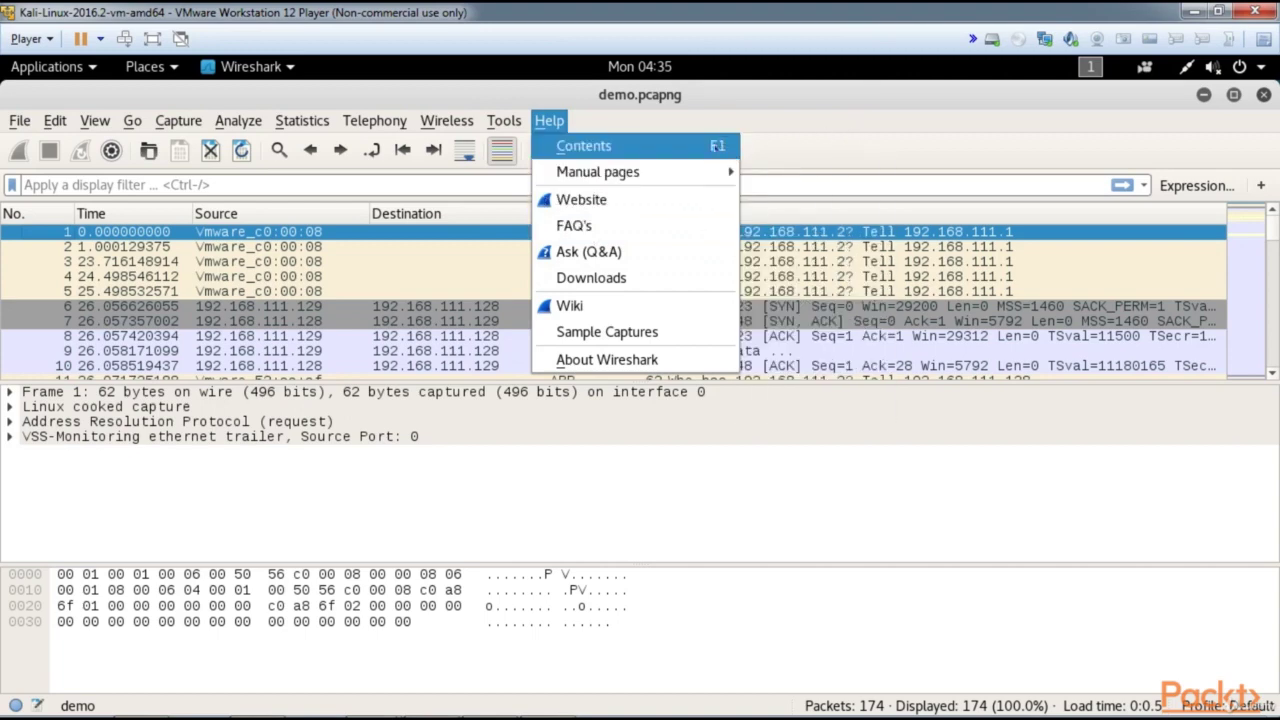
pyautogui.click(823, 121)
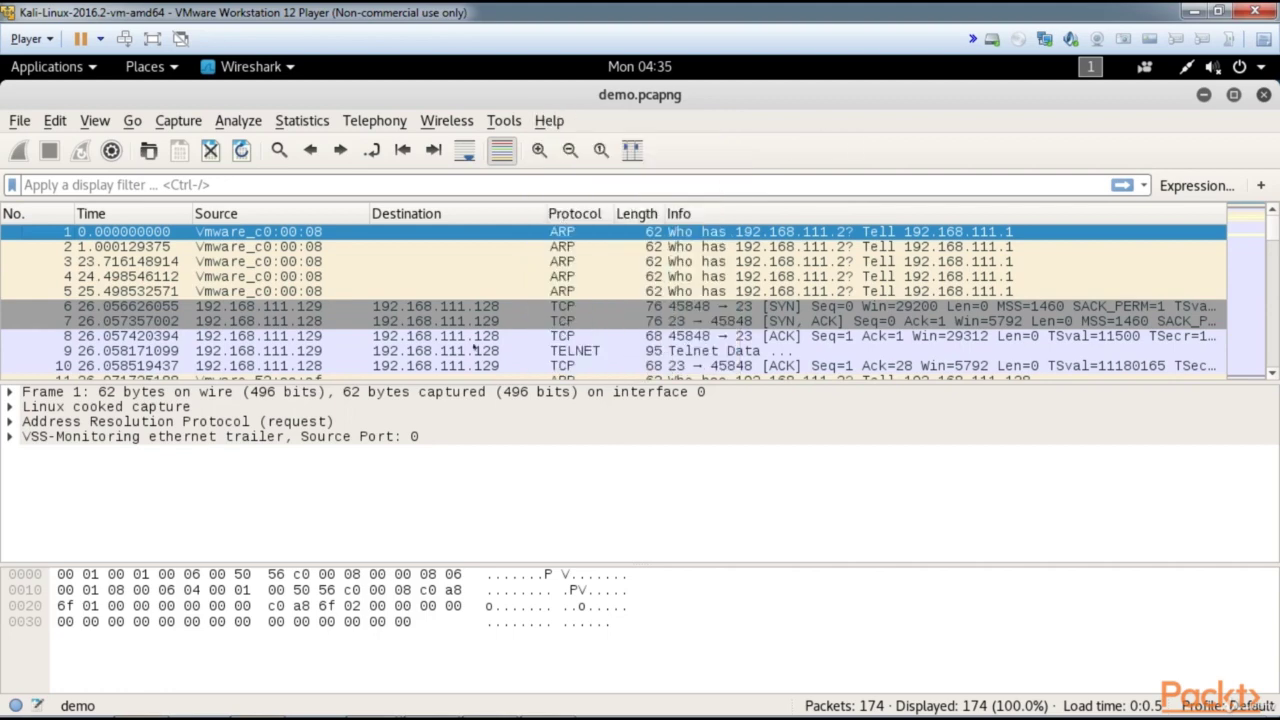
# - Follow the TCP stream of the first Telnet packet, number 9, in the packet list
pyautogui.click(460, 356)
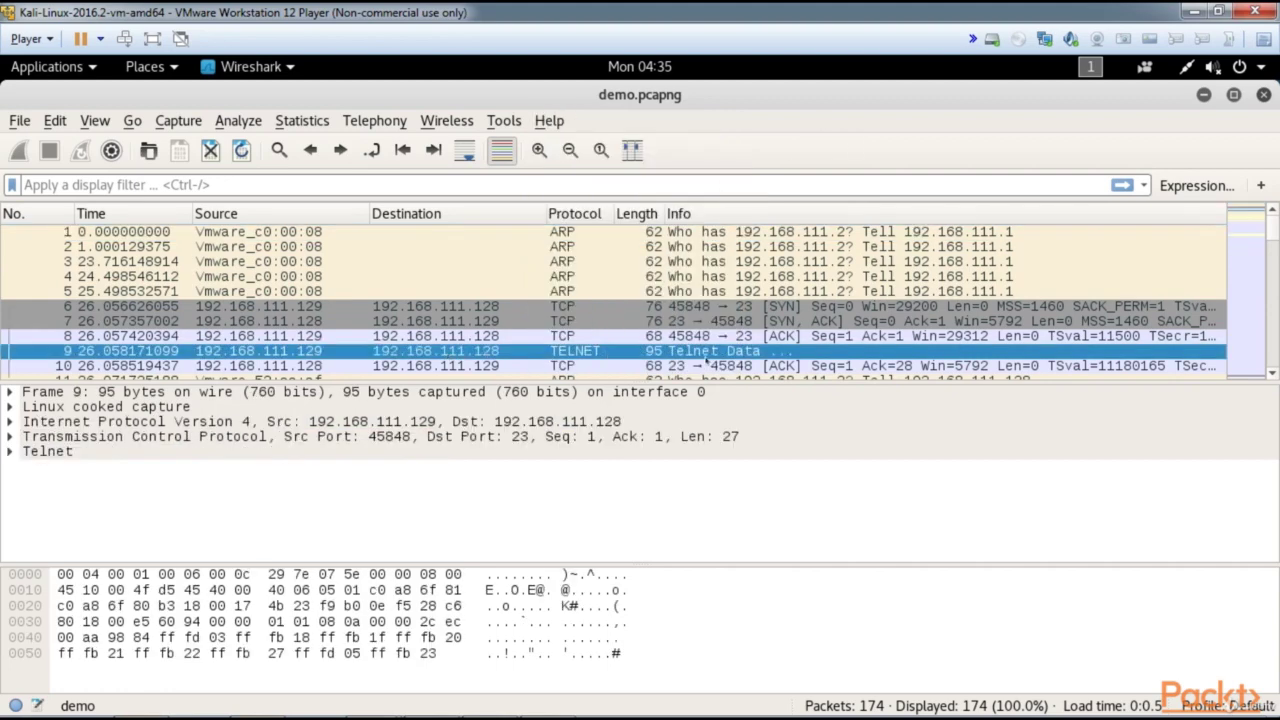
pyautogui.rightClick(454, 356)
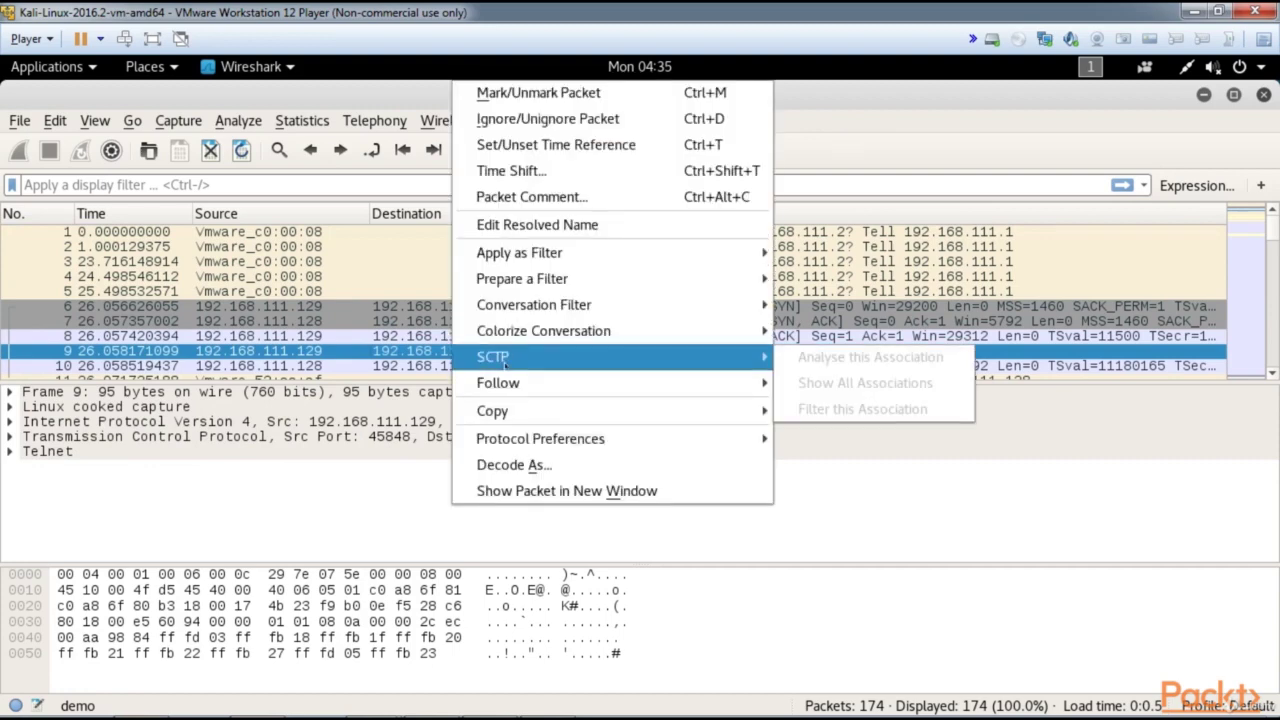
pyautogui.moveTo(529, 386)
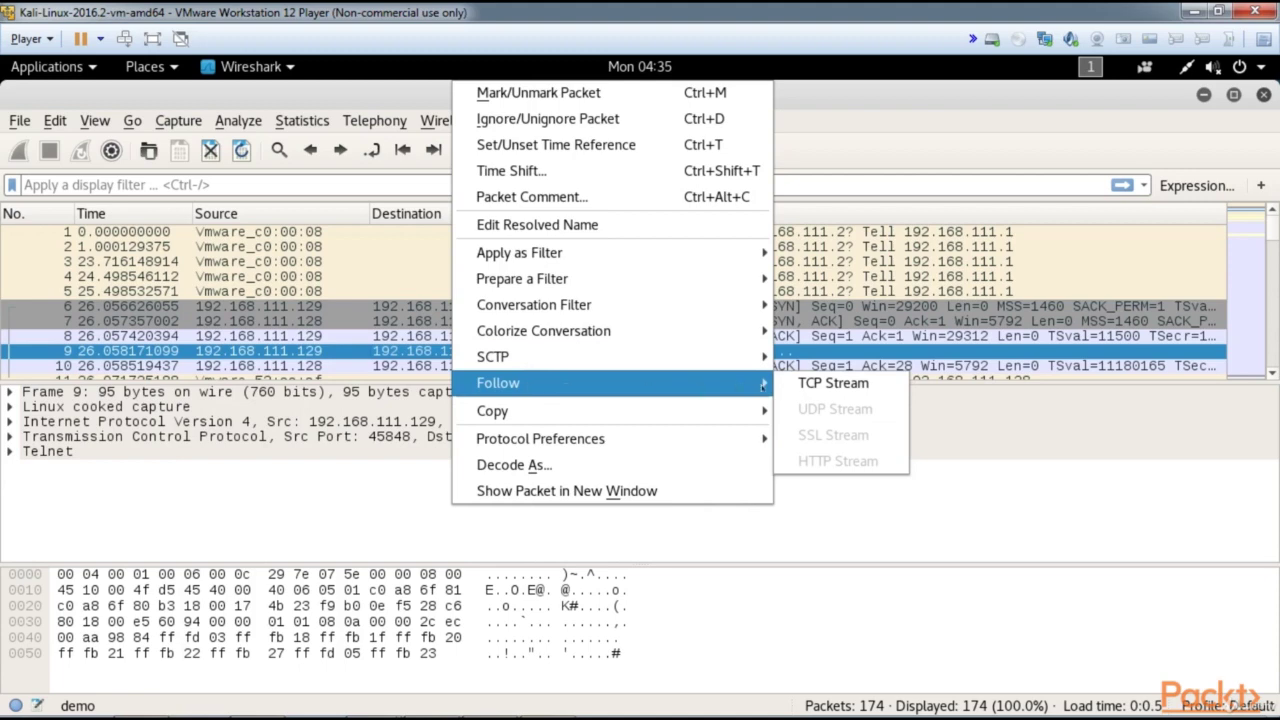
pyautogui.click(813, 386)
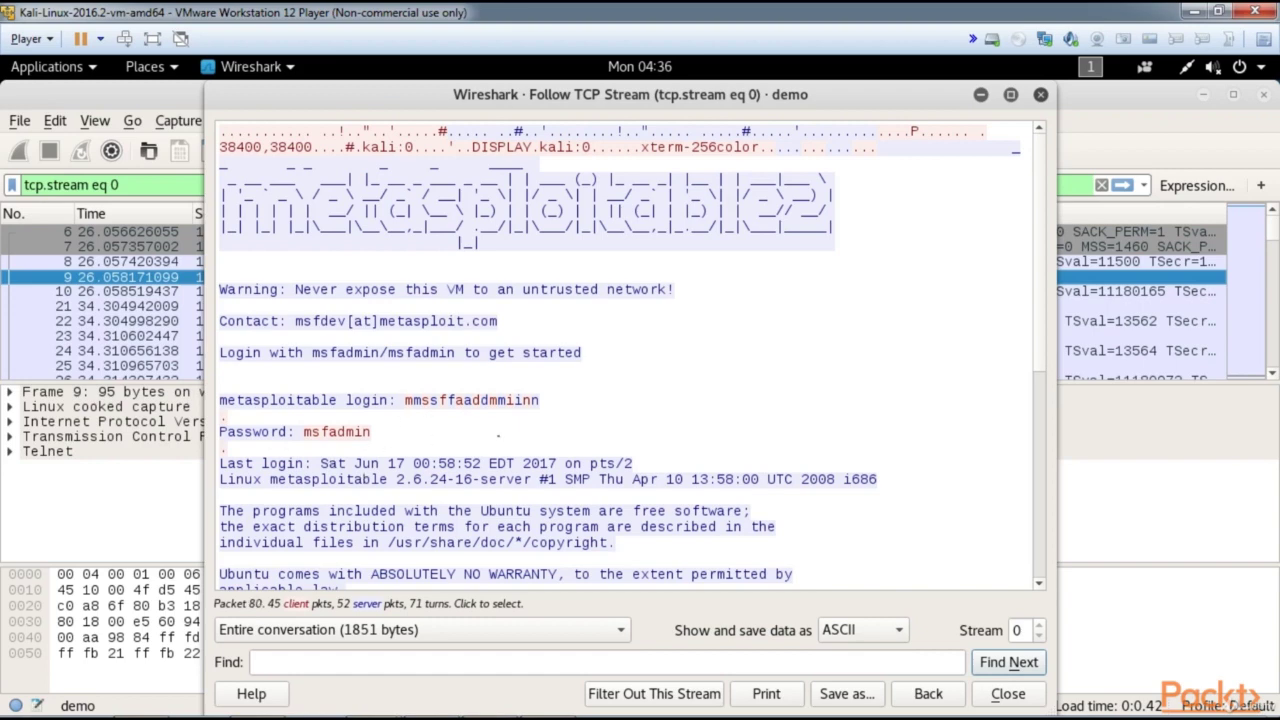
# - Read the followed Telnet conversation from the login to the final exit command, and close the stream window
pyautogui.moveTo(1036, 325); pyautogui.dragTo(1043, 441)
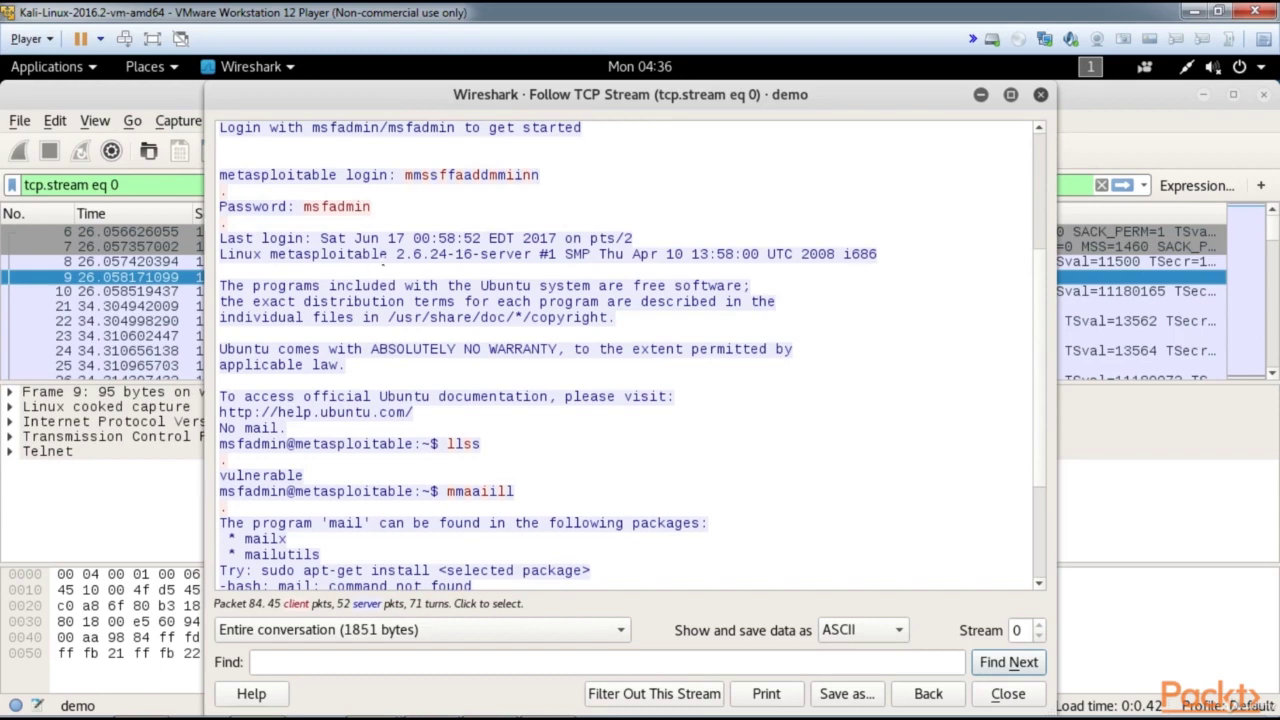
pyautogui.moveTo(388, 240); pyautogui.dragTo(880, 256)
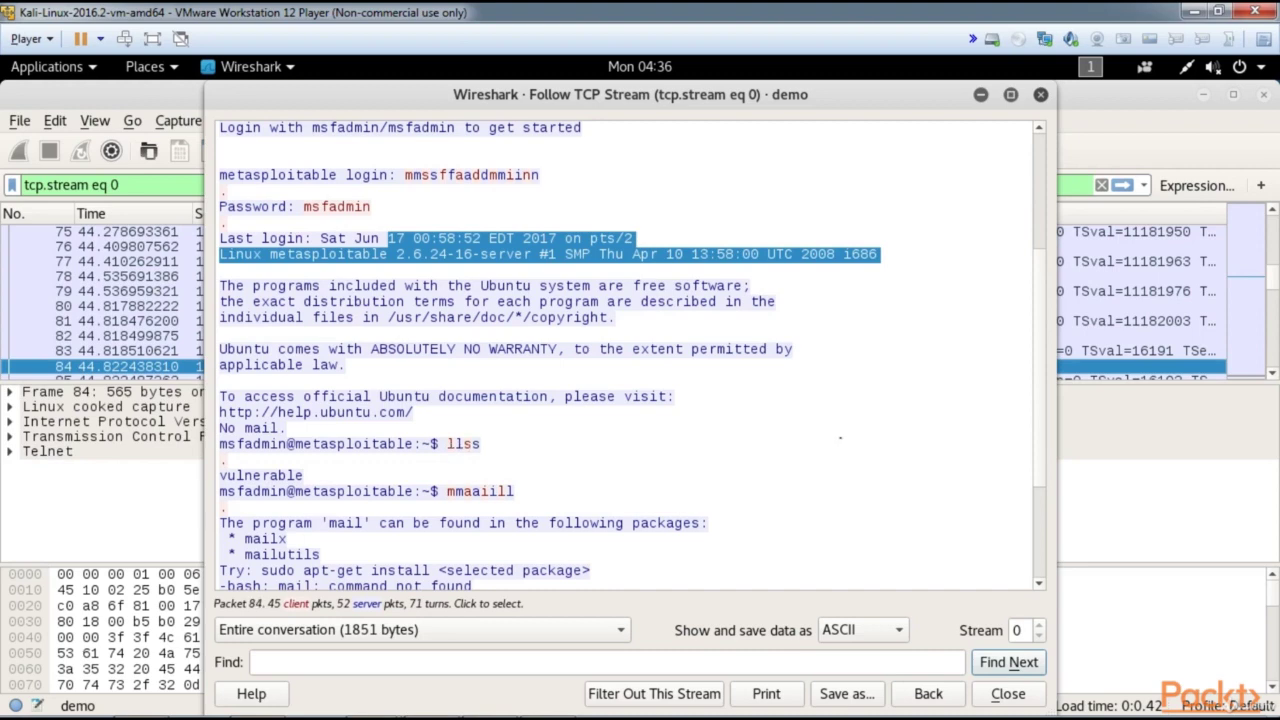
pyautogui.scroll(-3, 1040, 420)
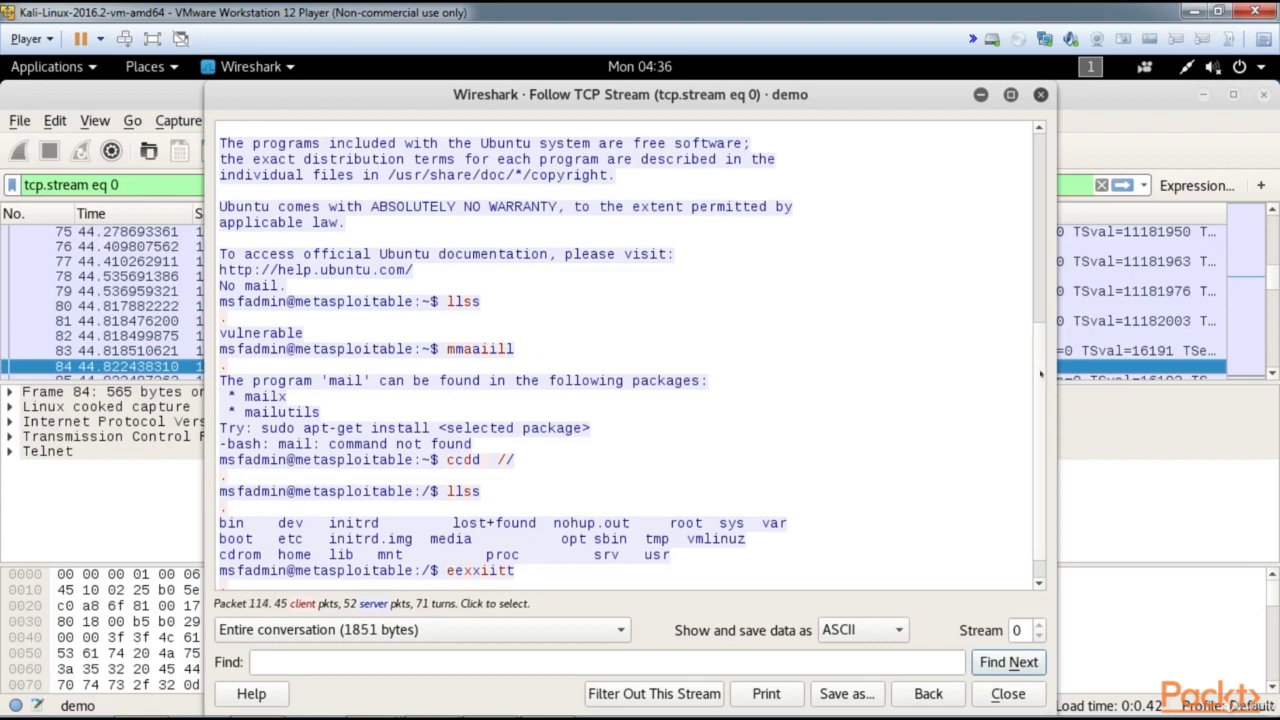
pyautogui.scroll(-1, 829, 452)
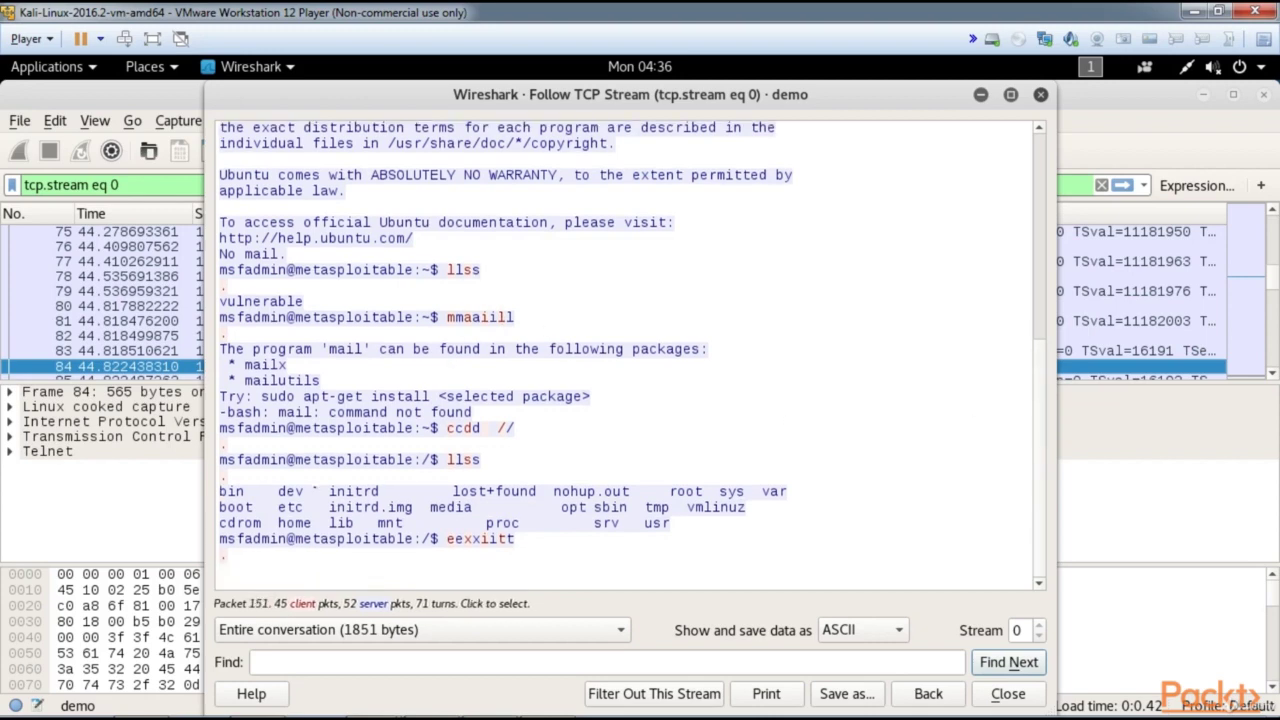
pyautogui.click(824, 488)
pyautogui.click(713, 427)
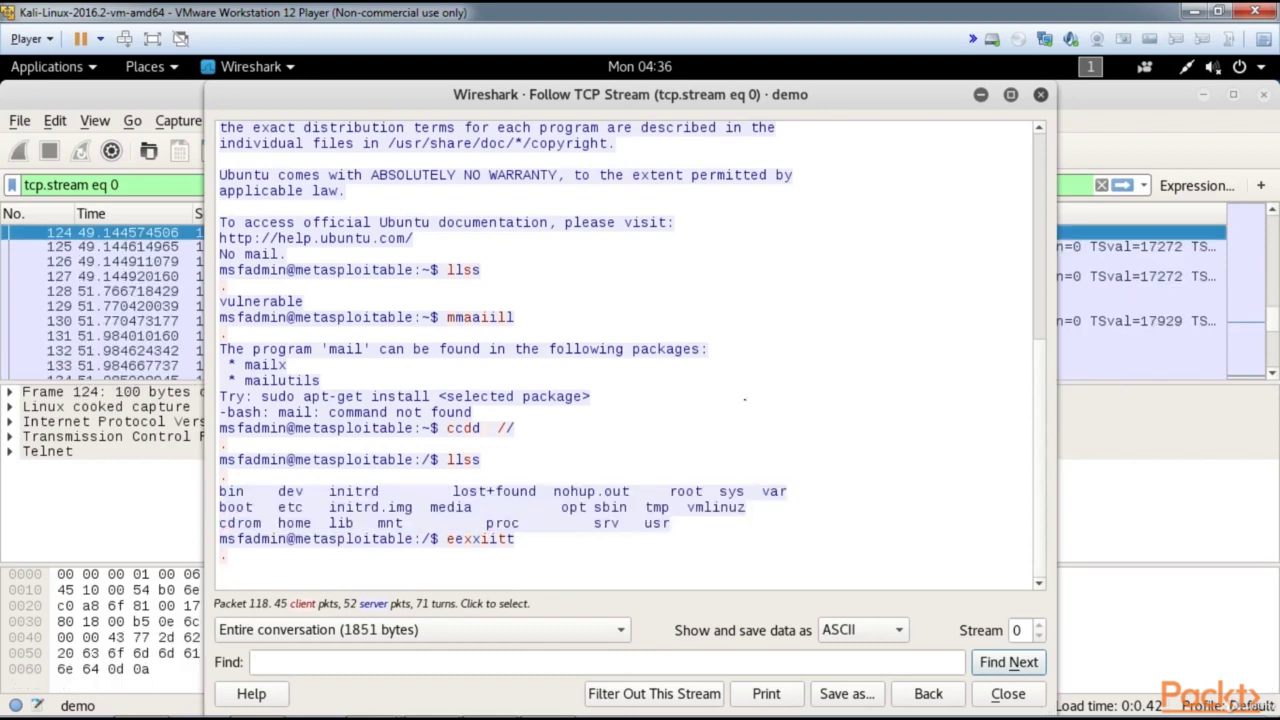
pyautogui.click(1008, 693)
# - Look through the end of the filtered stream, clear the tcp.stream eq 0 display filter, and browse the full packet list
pyautogui.scroll(-2, 1212, 348)
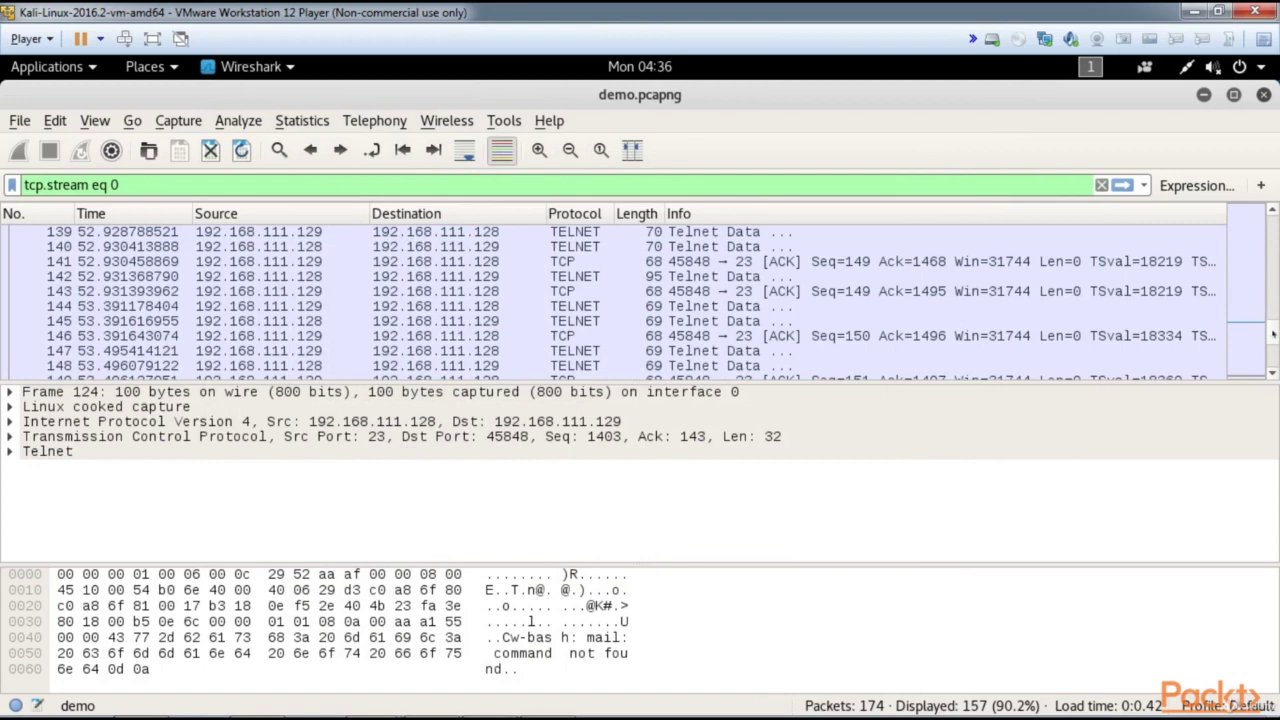
pyautogui.moveTo(1270, 336); pyautogui.dragTo(1276, 393)
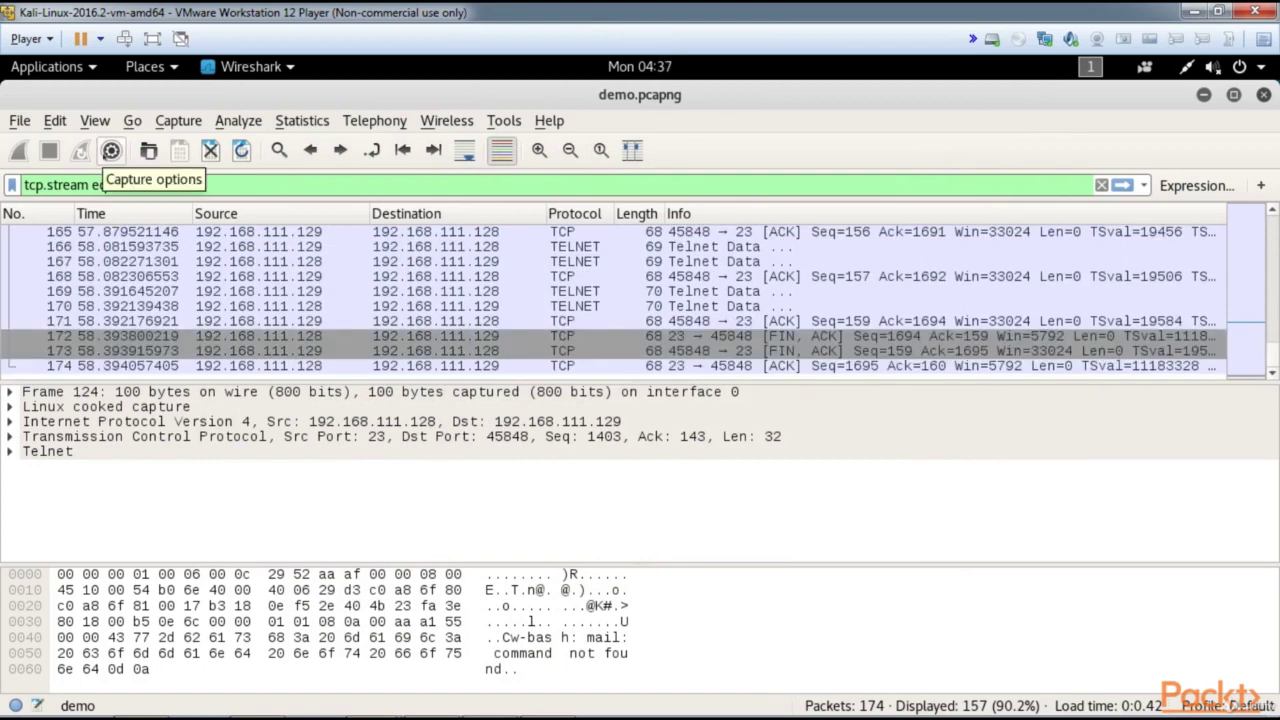
pyautogui.click(1101, 186)
pyautogui.scroll(-5, 824, 336)
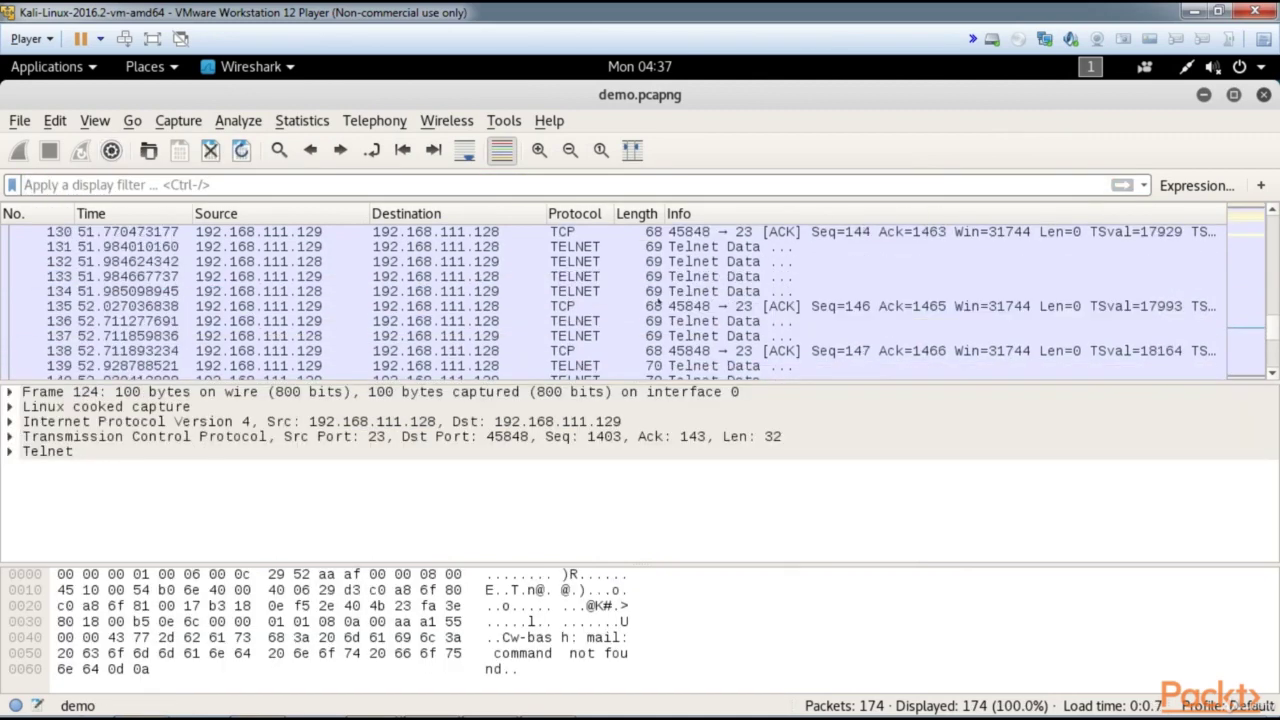
pyautogui.scroll(-6, 900, 340)
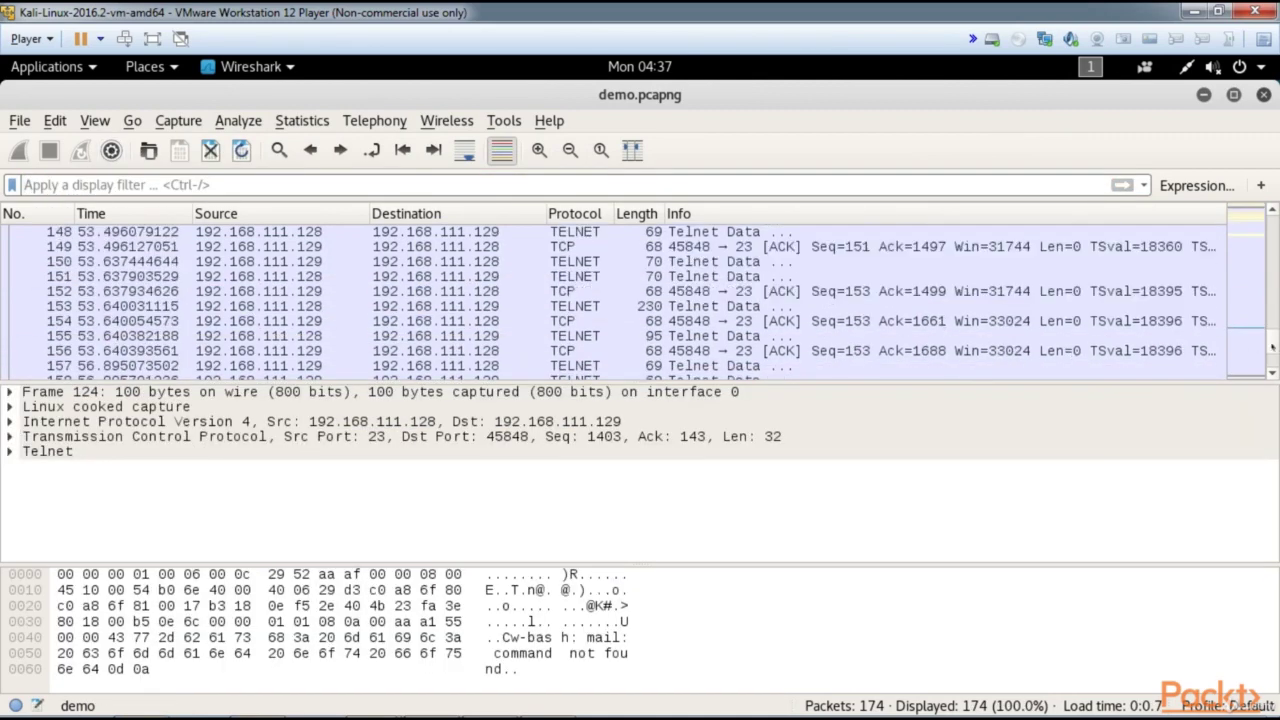
pyautogui.scroll(-6, 1203, 350)
pyautogui.scroll(6, 1203, 350)
pyautogui.scroll(20, 640, 298)
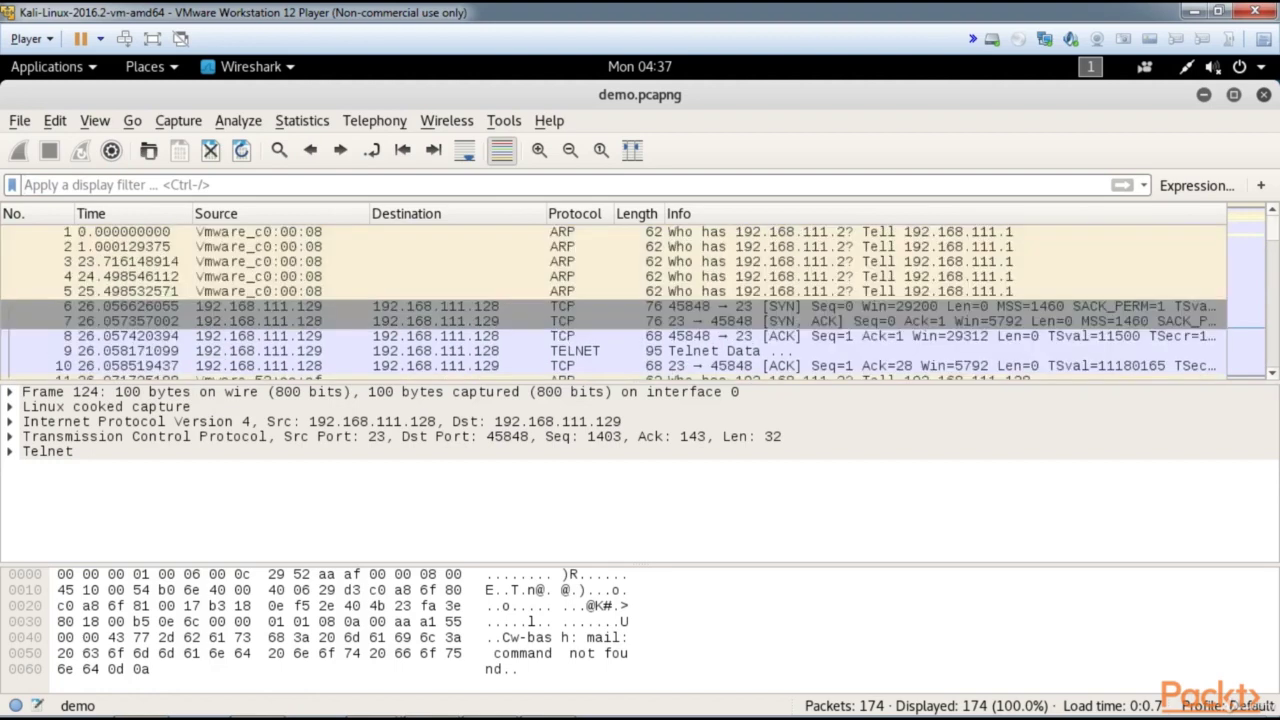
# - Review the predefined capture filters and close their list without changes
pyautogui.click(20, 120)
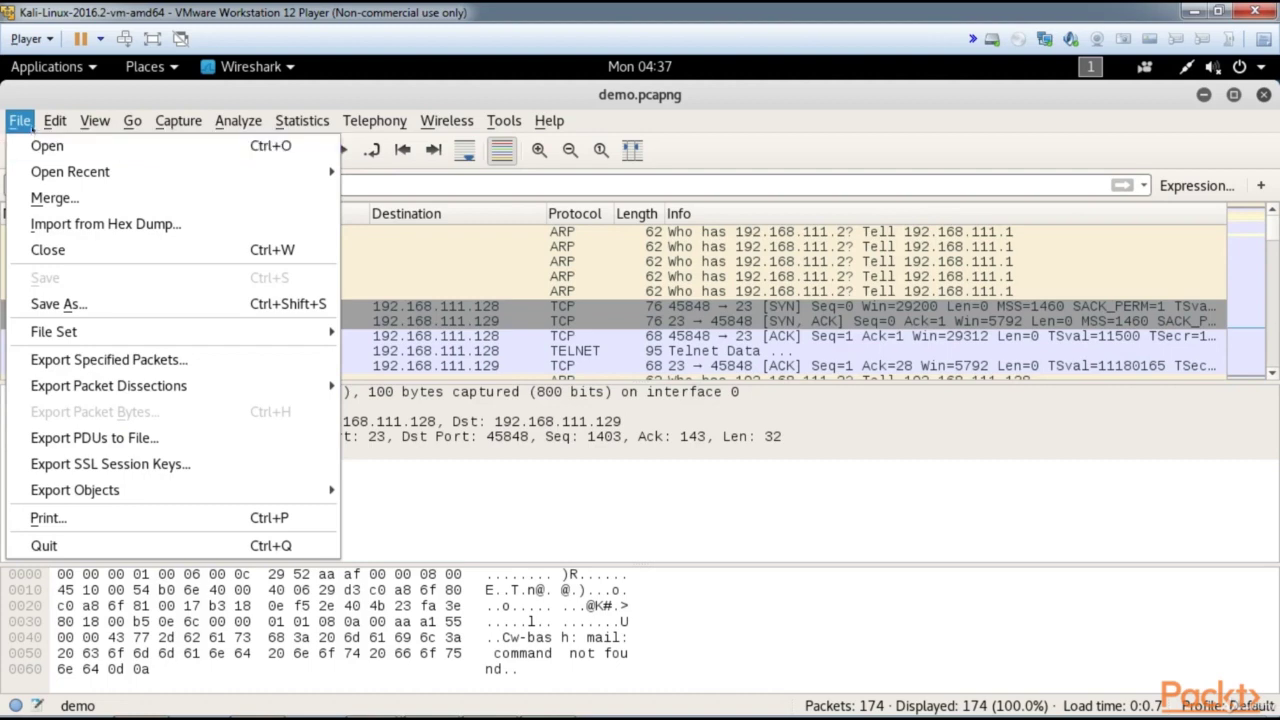
pyautogui.click(32, 126)
pyautogui.click(189, 124)
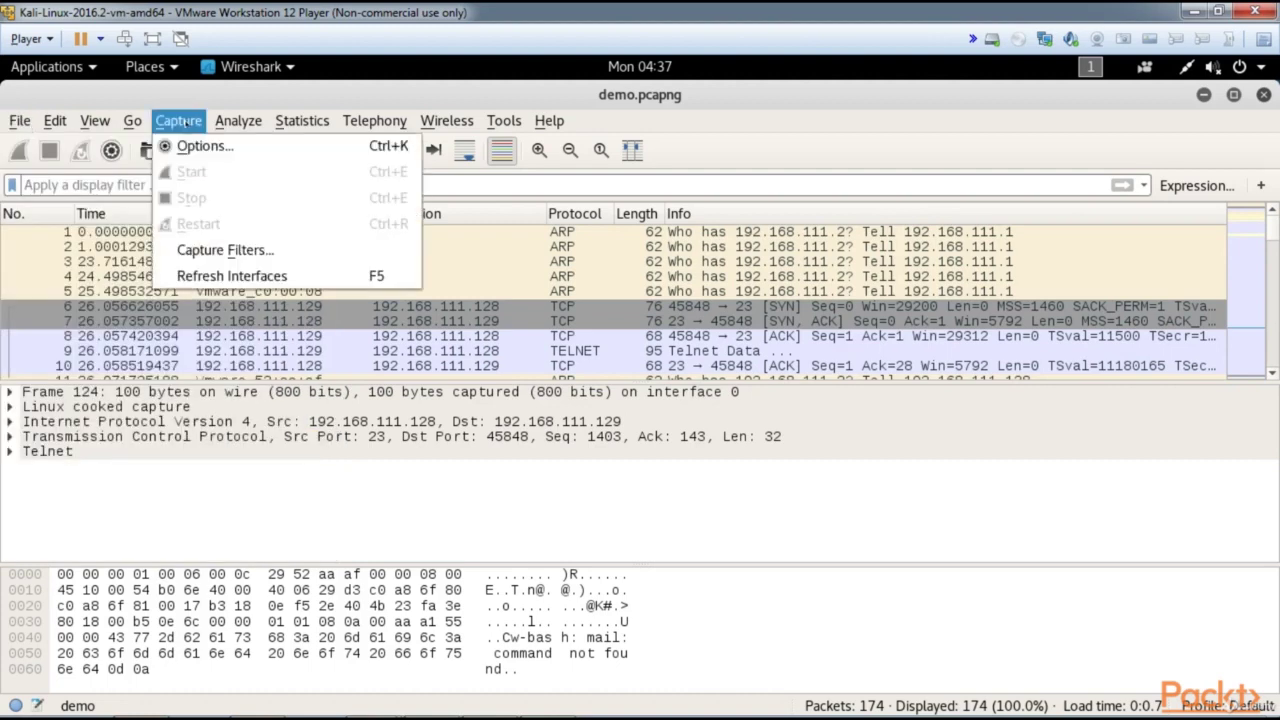
pyautogui.click(246, 252)
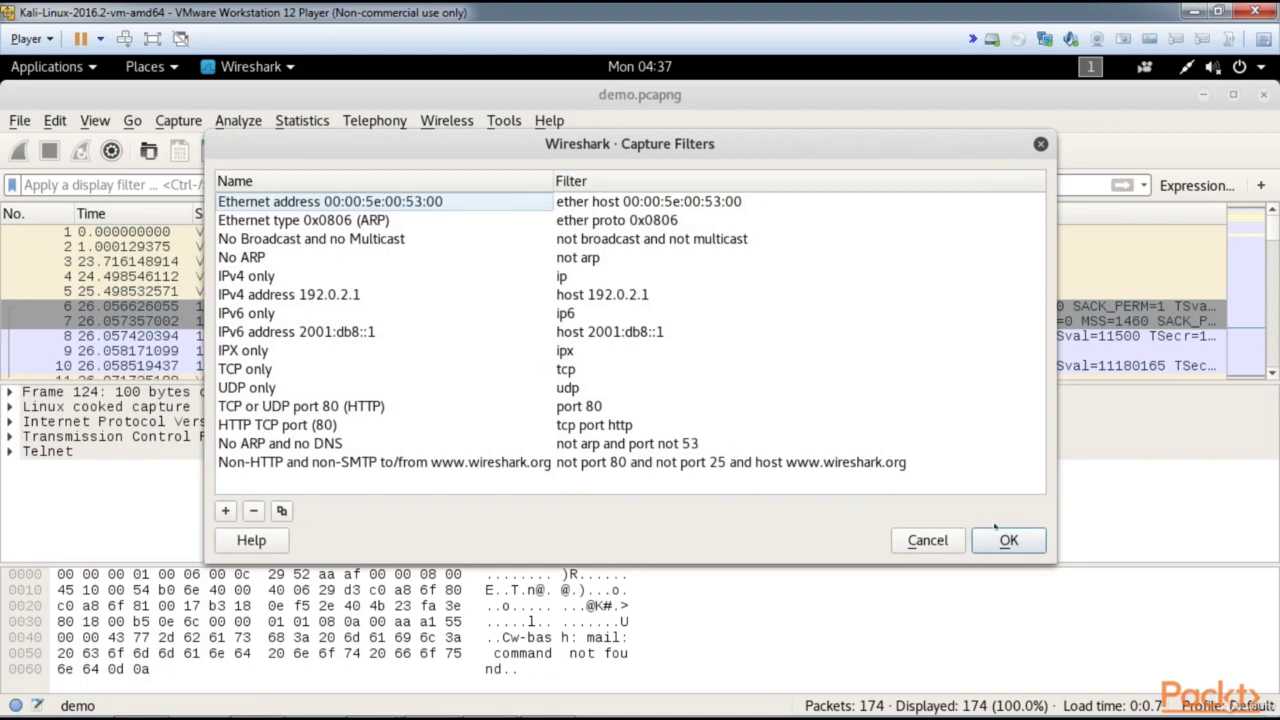
pyautogui.click(927, 540)
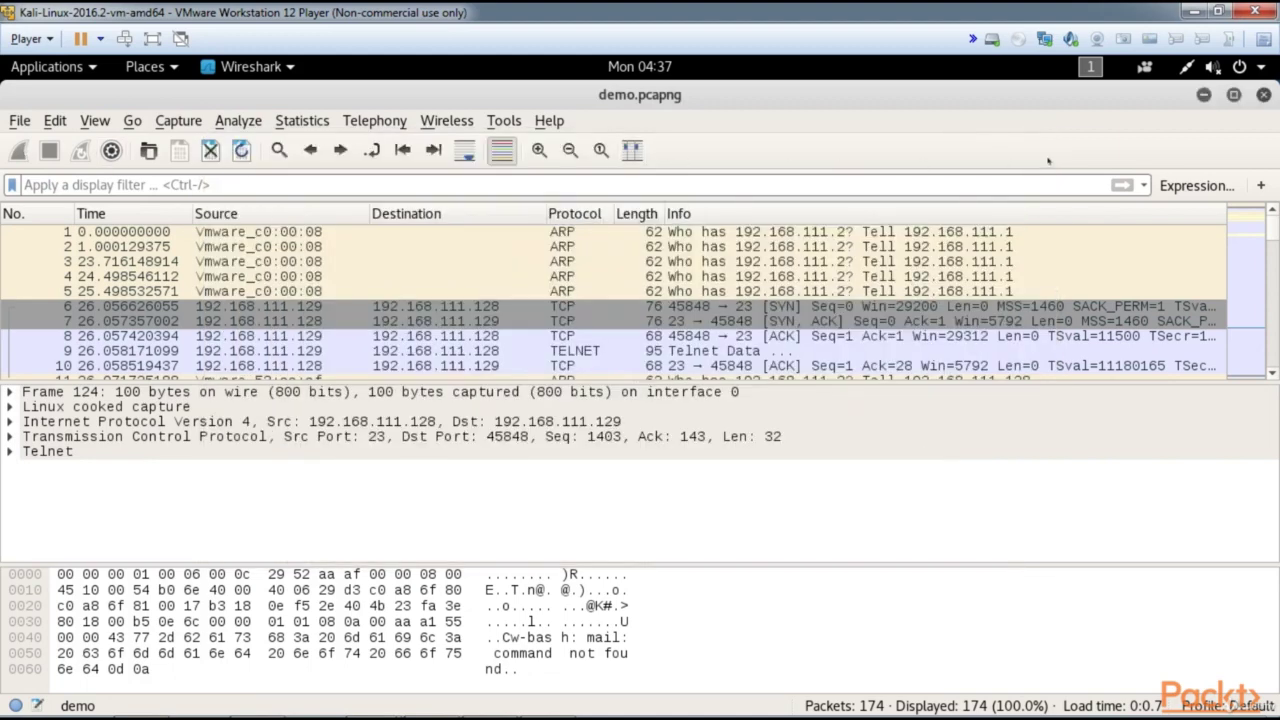
# - Close the demo.pcapng capture file and start a new live capture on the any interface
pyautogui.click(19, 120)
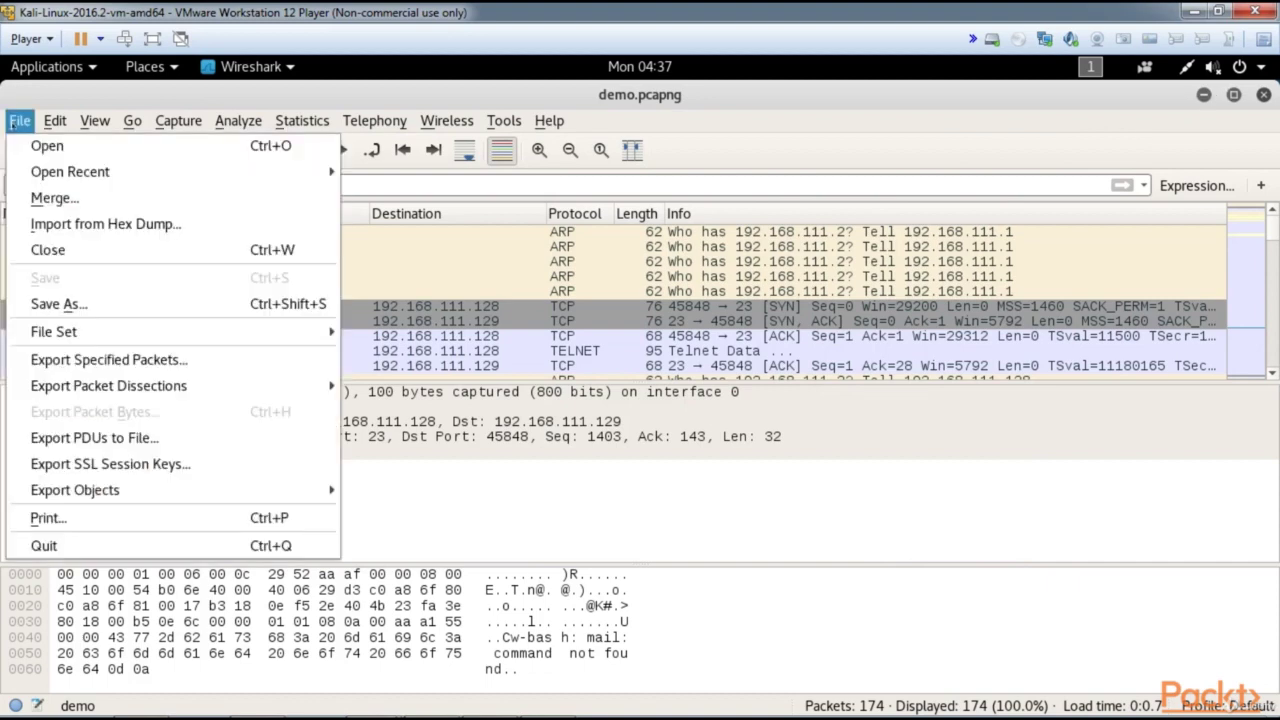
pyautogui.click(55, 250)
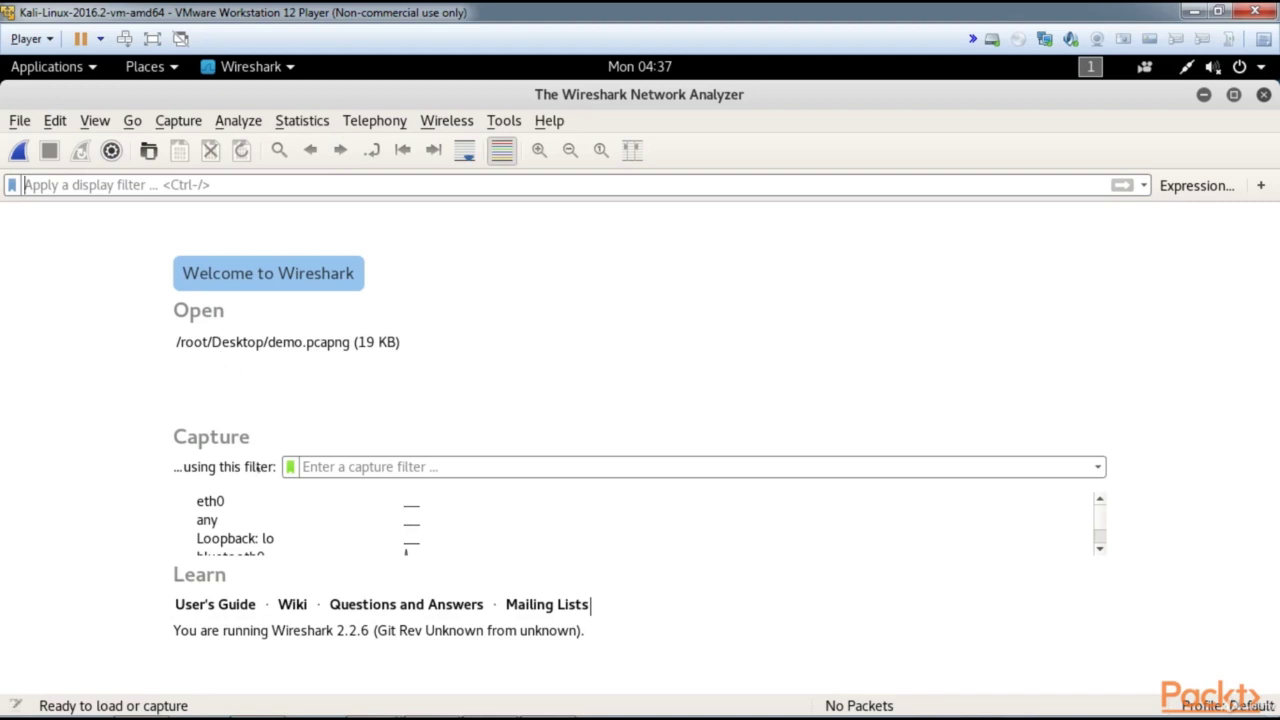
pyautogui.doubleClick(207, 520)
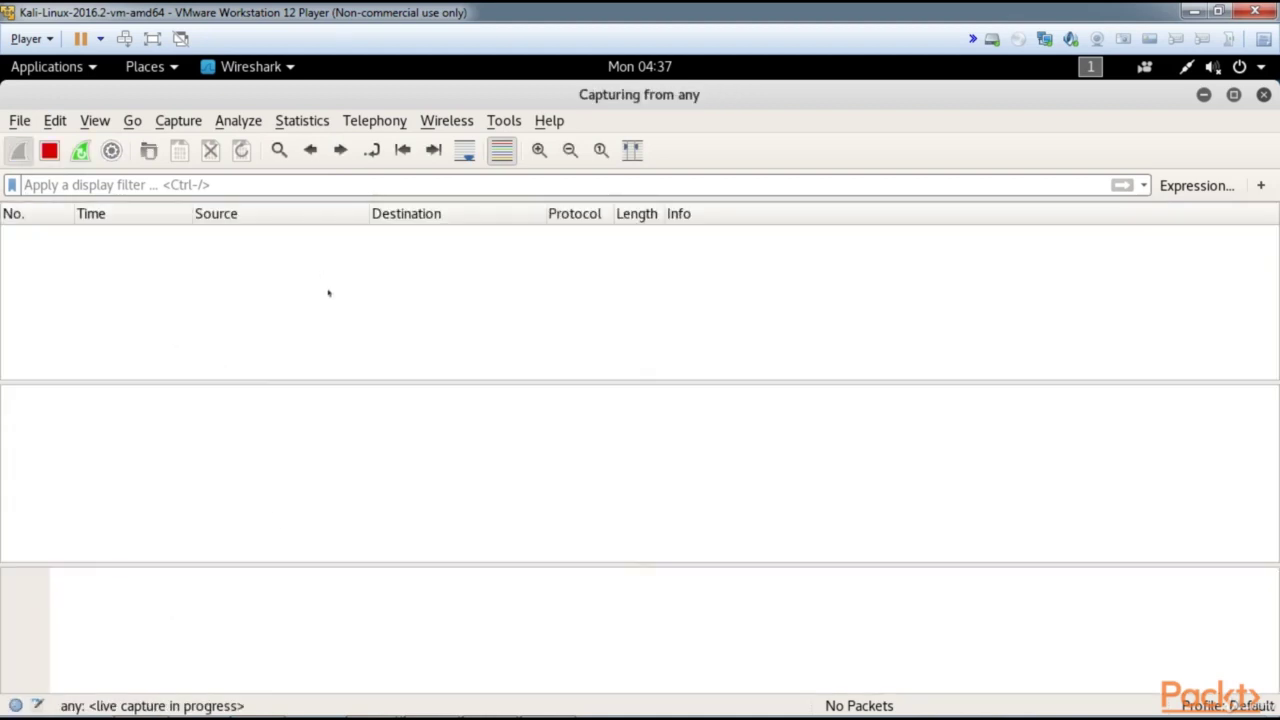
# - Open a terminal window and start an SSH connection with the command ssh 192.168.111.128
pyautogui.click(70, 67)
pyautogui.click(370, 170)
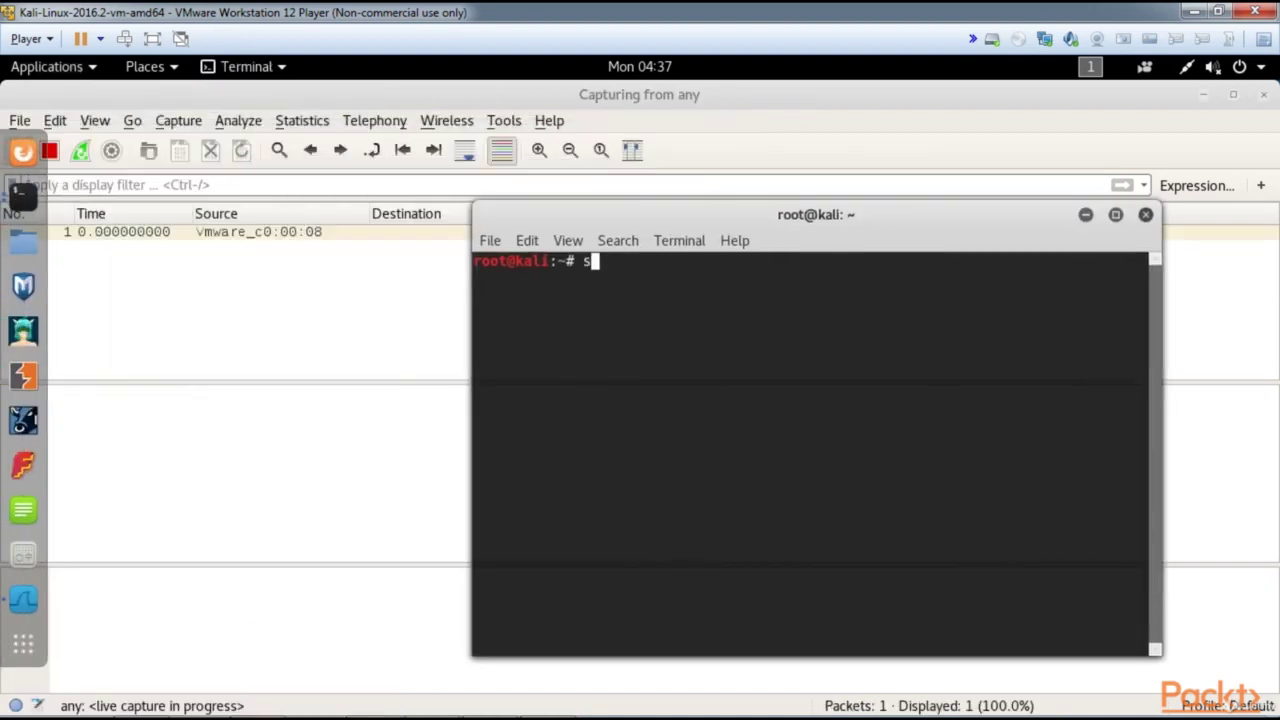
pyautogui.write('ssh 1')
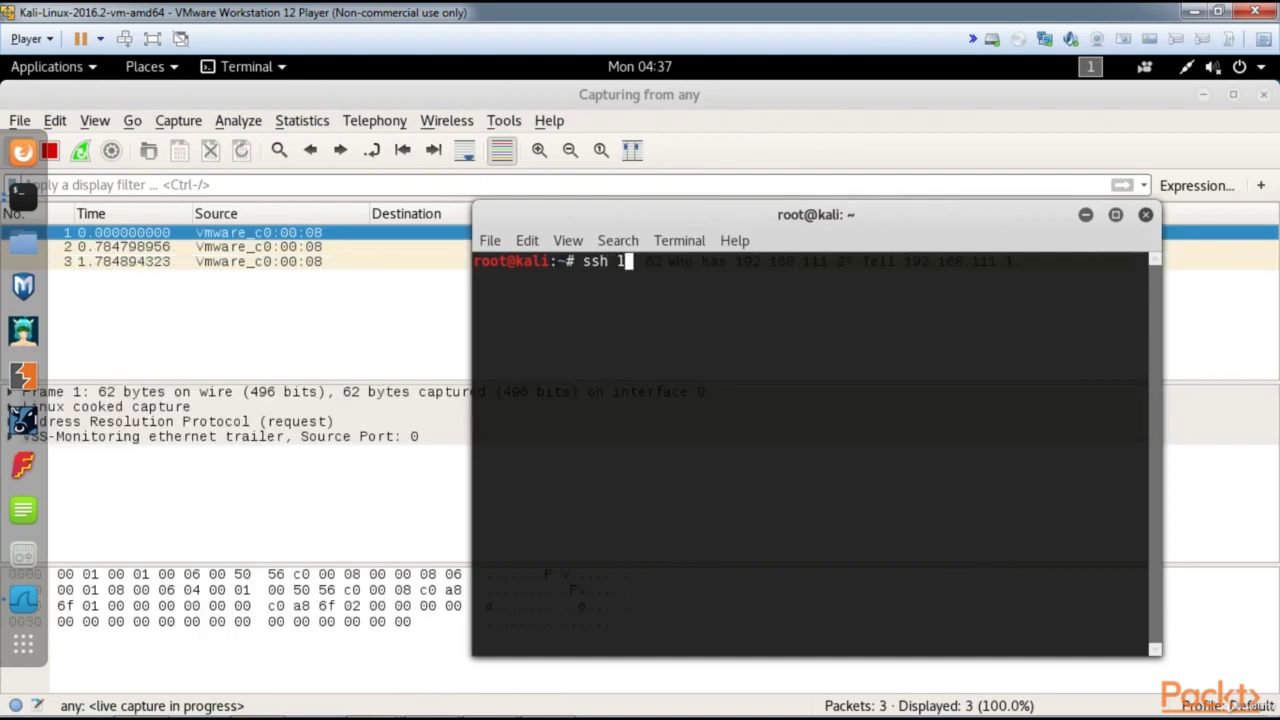
pyautogui.write('92.168')
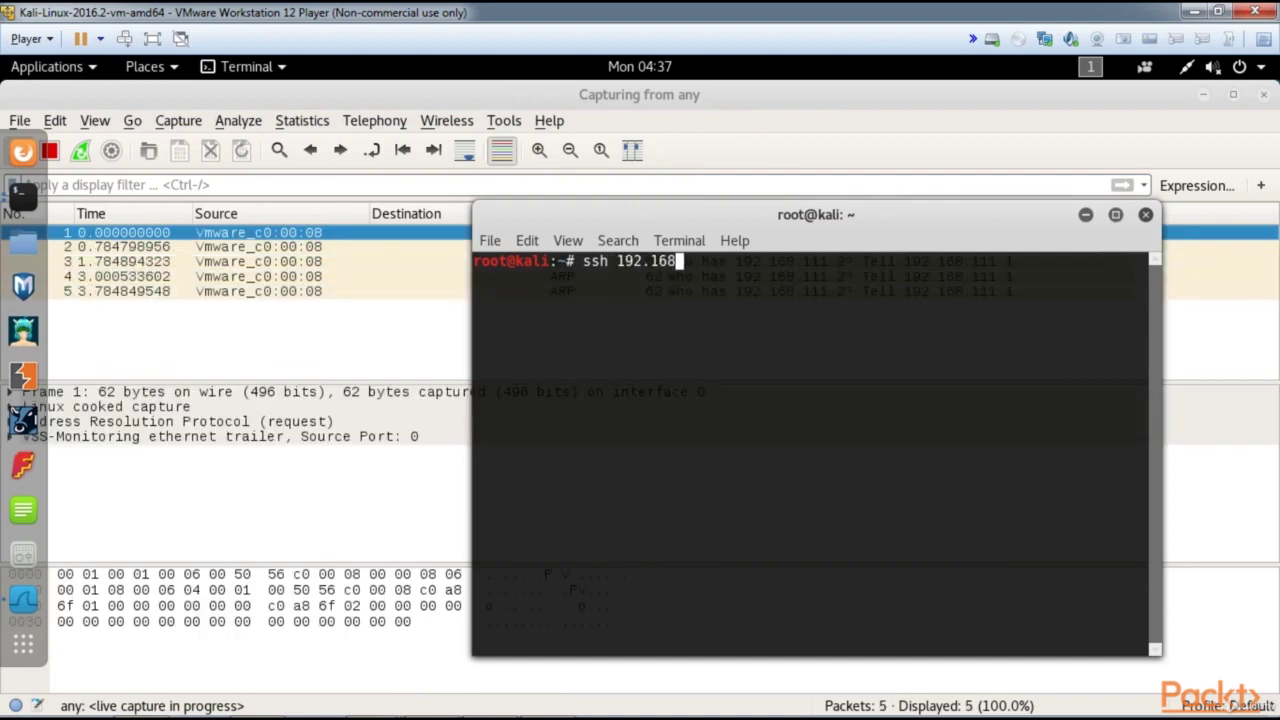
pyautogui.write('.111.128')
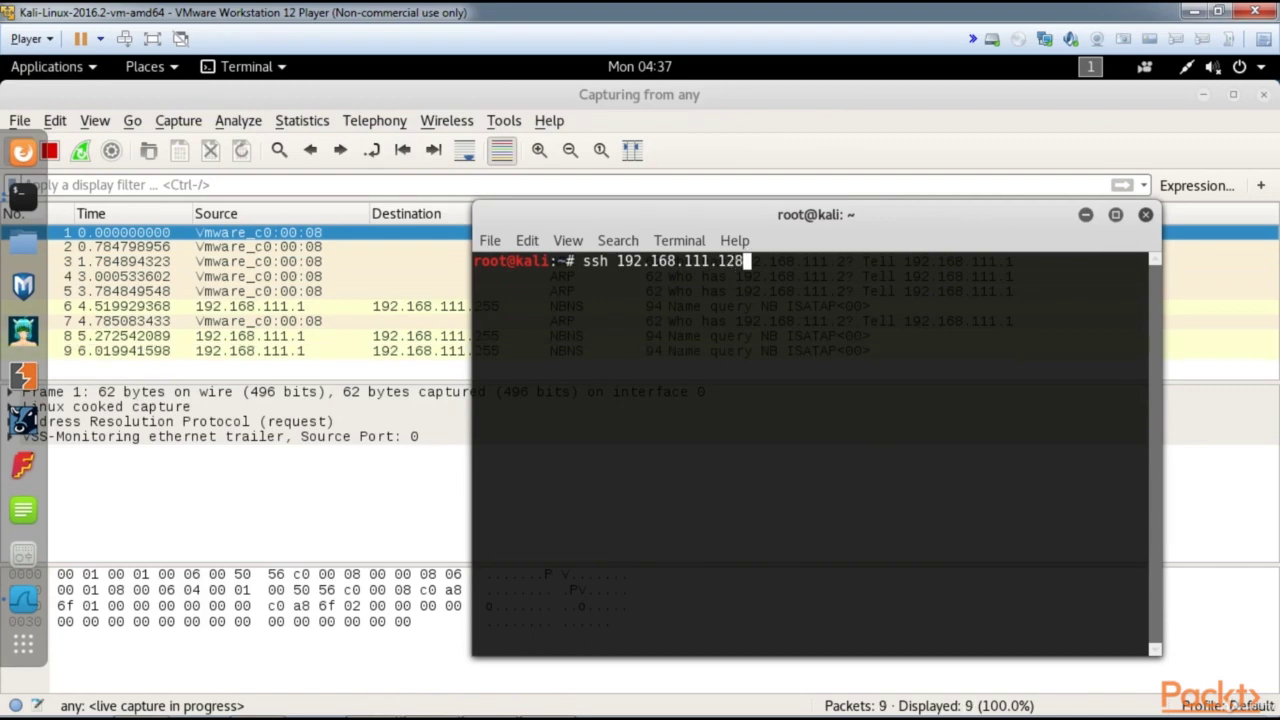
pyautogui.press('Return')
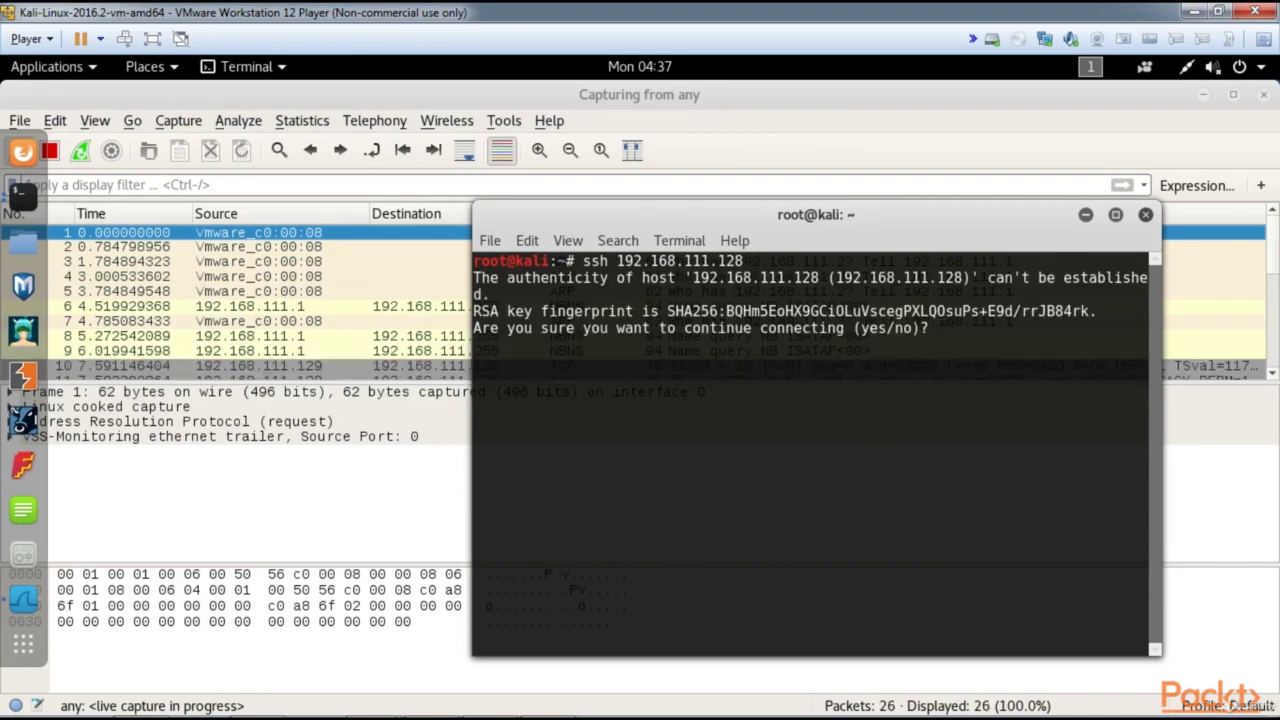
# - Accept the SSH host key with yes and submit the root account's password prompt
pyautogui.write('yes')
pyautogui.press('Return')
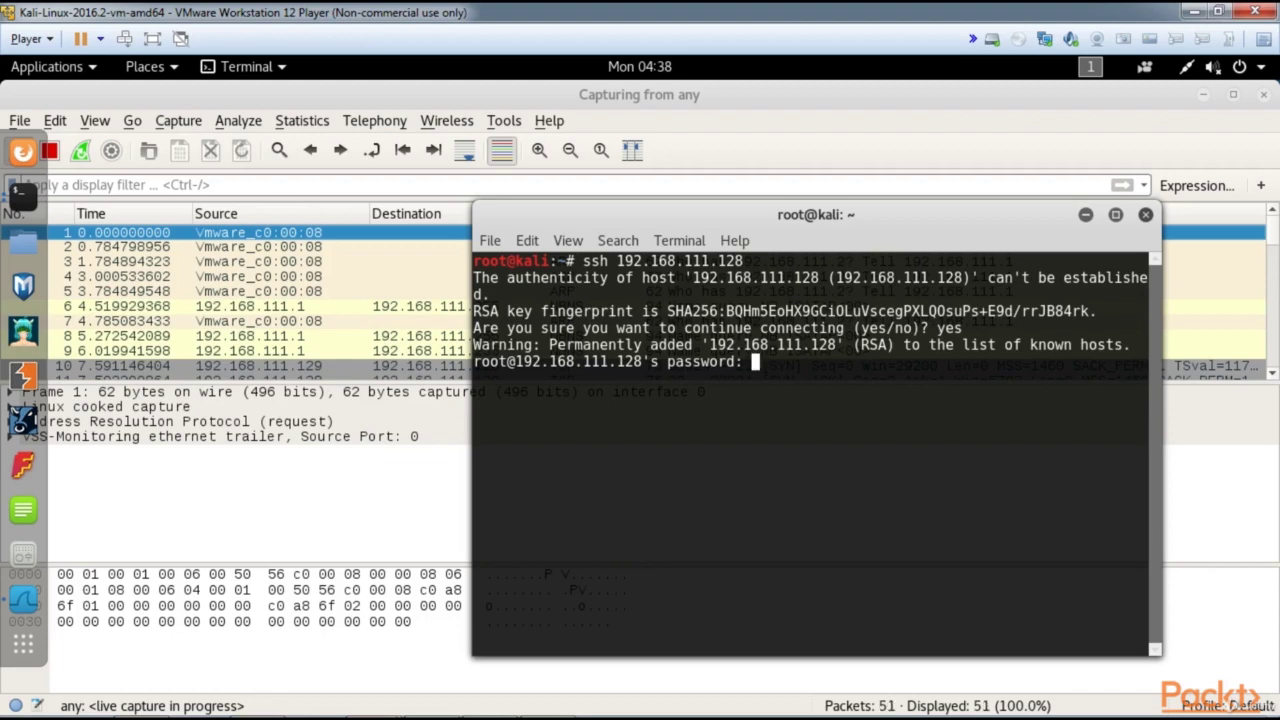
pyautogui.press('Return')
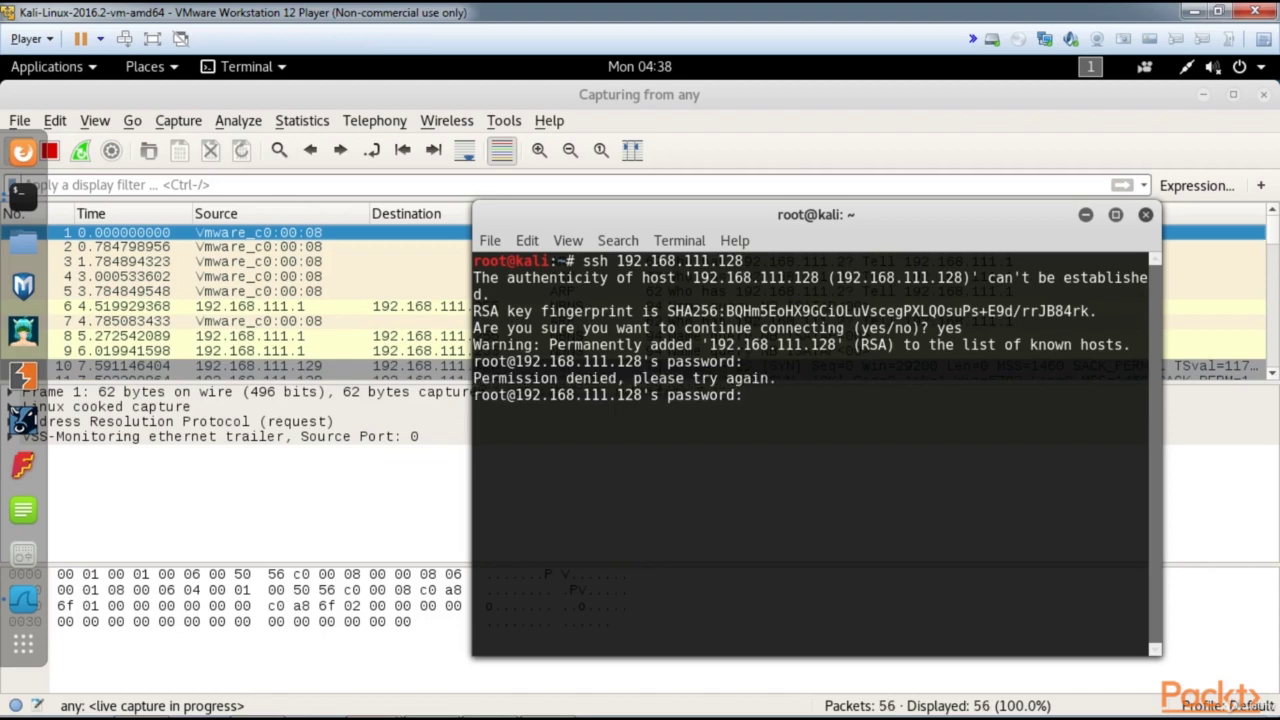
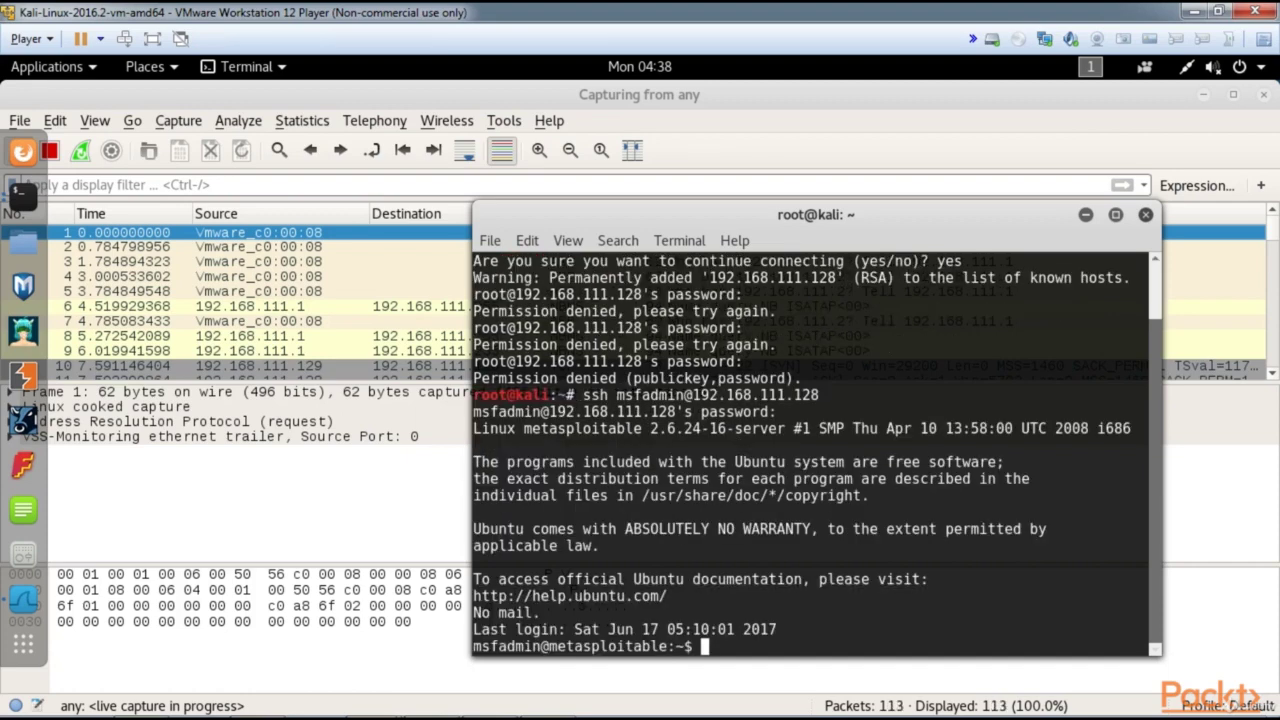
# - In the SSH session, list the home directory with ls, change to the root directory with cd /, and list its contents
pyautogui.write('ls')
pyautogui.press('Return')
pyautogui.write('c')
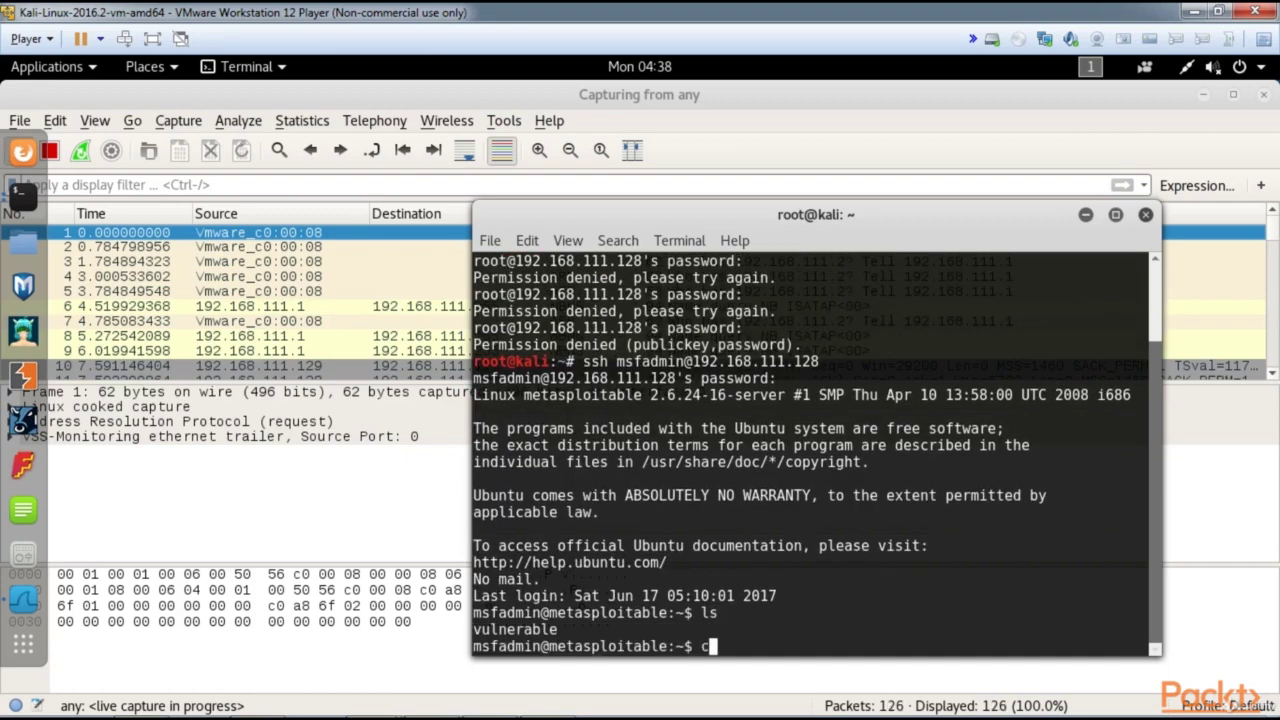
pyautogui.write('d /')
pyautogui.press('Return')
pyautogui.write('ls')
pyautogui.press('Return')
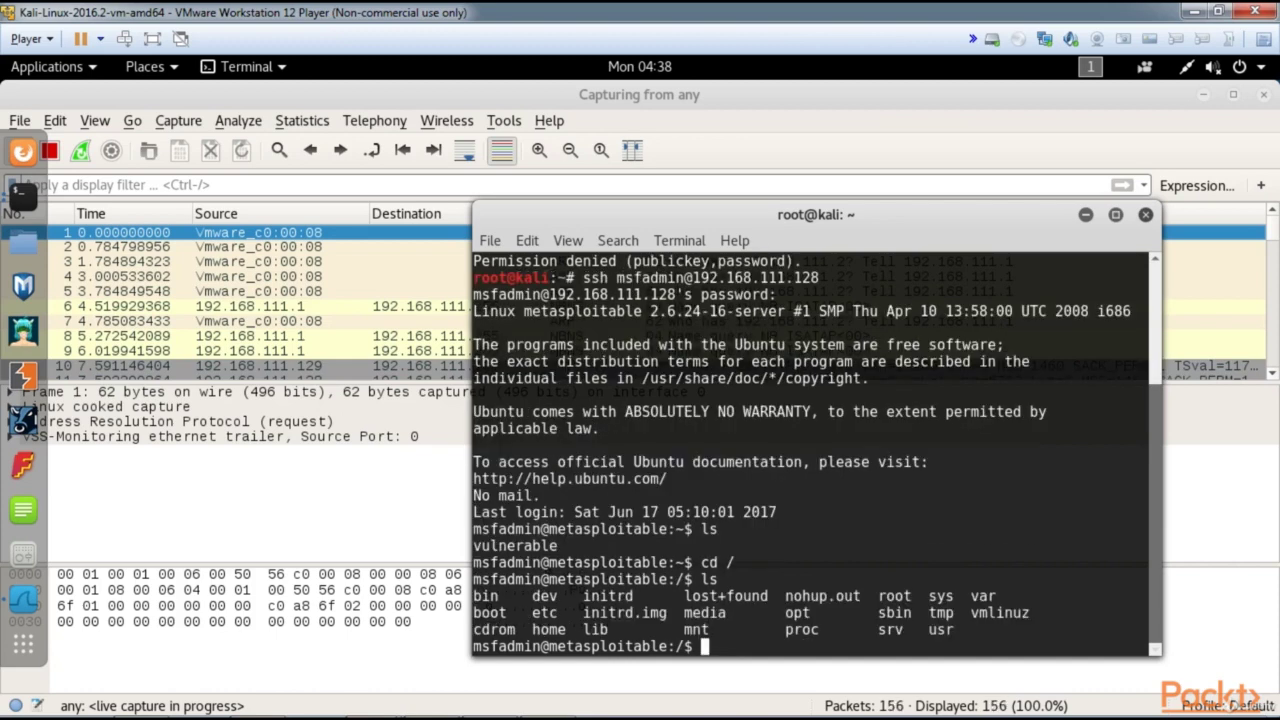
# - Log out of the SSH session with exit, close the terminal with another exit, and stop the live packet capture
pyautogui.write('exit')
pyautogui.press('Return')
pyautogui.write('e')
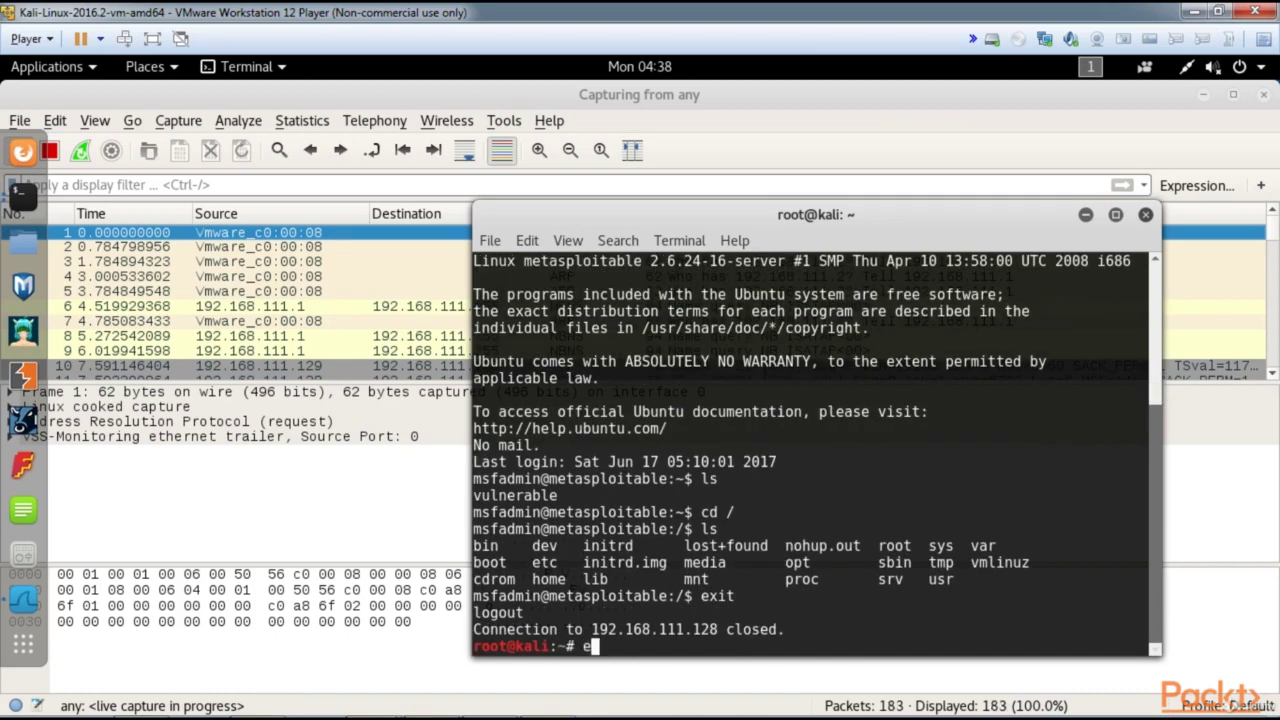
pyautogui.write('xit')
pyautogui.press('Return')
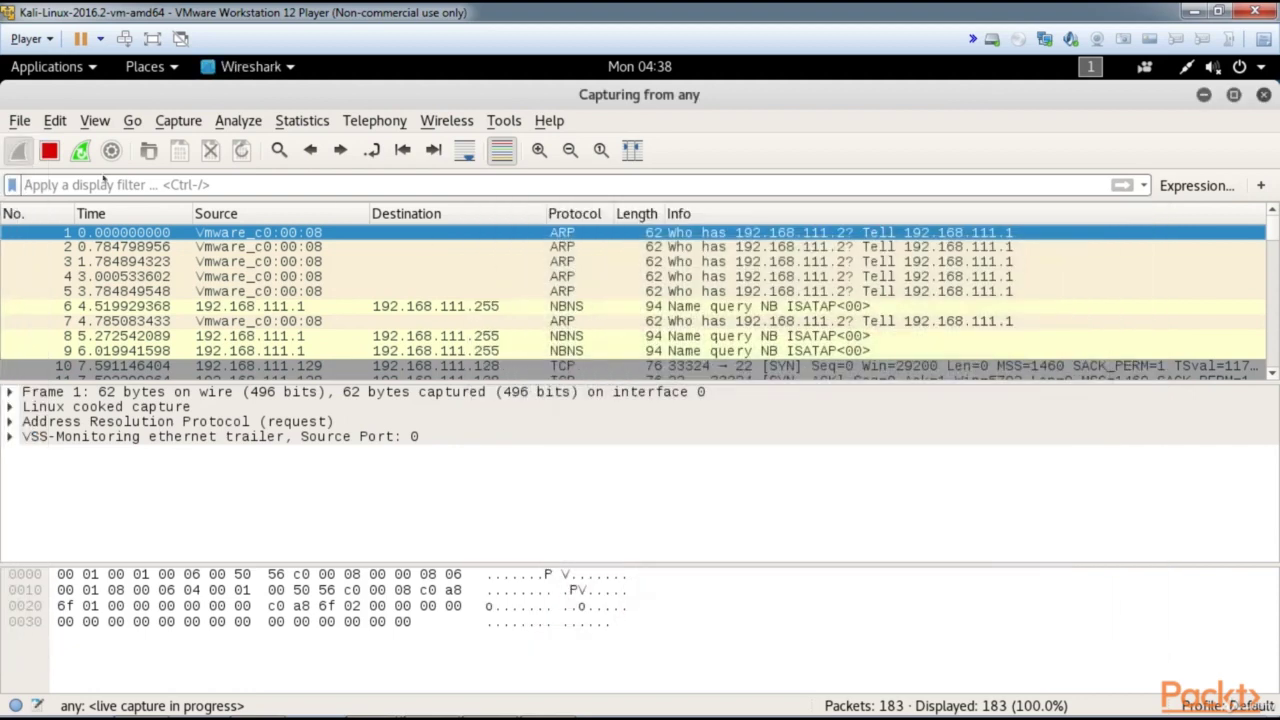
pyautogui.hotkey('ctrl', 'e')
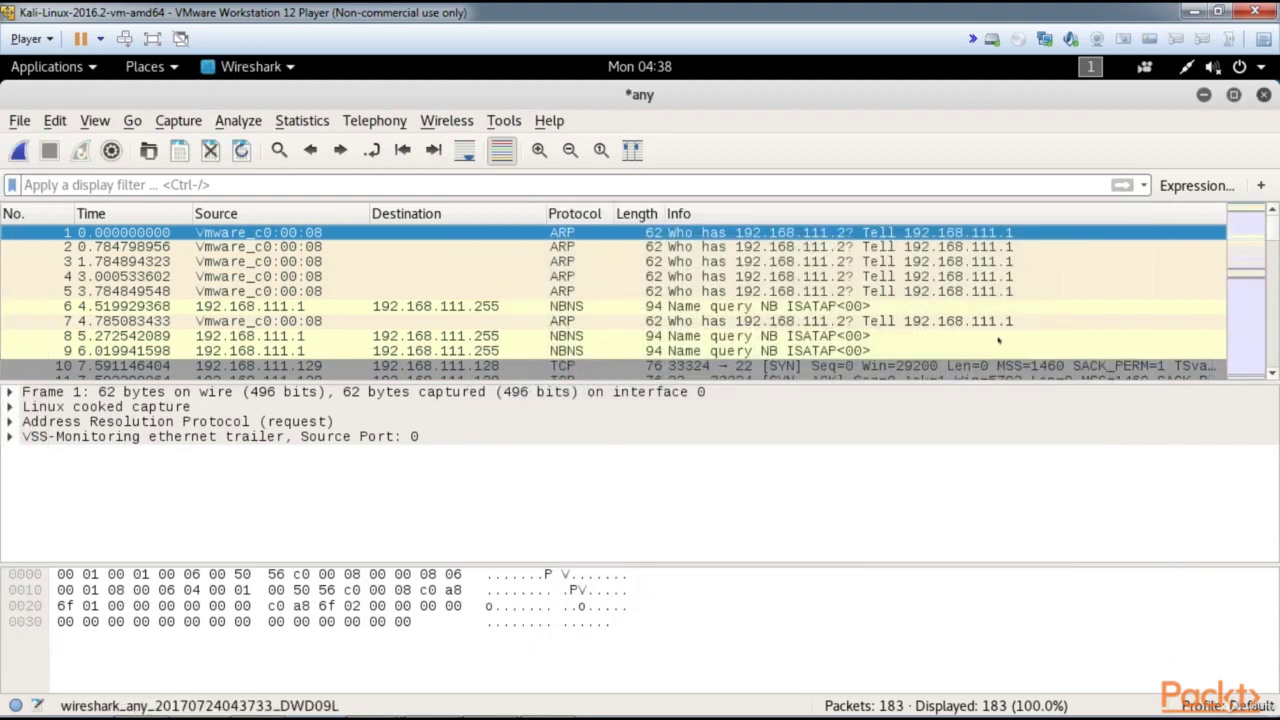
# - Follow the TCP stream of SSHv2 packet 13, examine the conversation through to its end, and close the stream view
pyautogui.scroll(-3, 1237, 377)
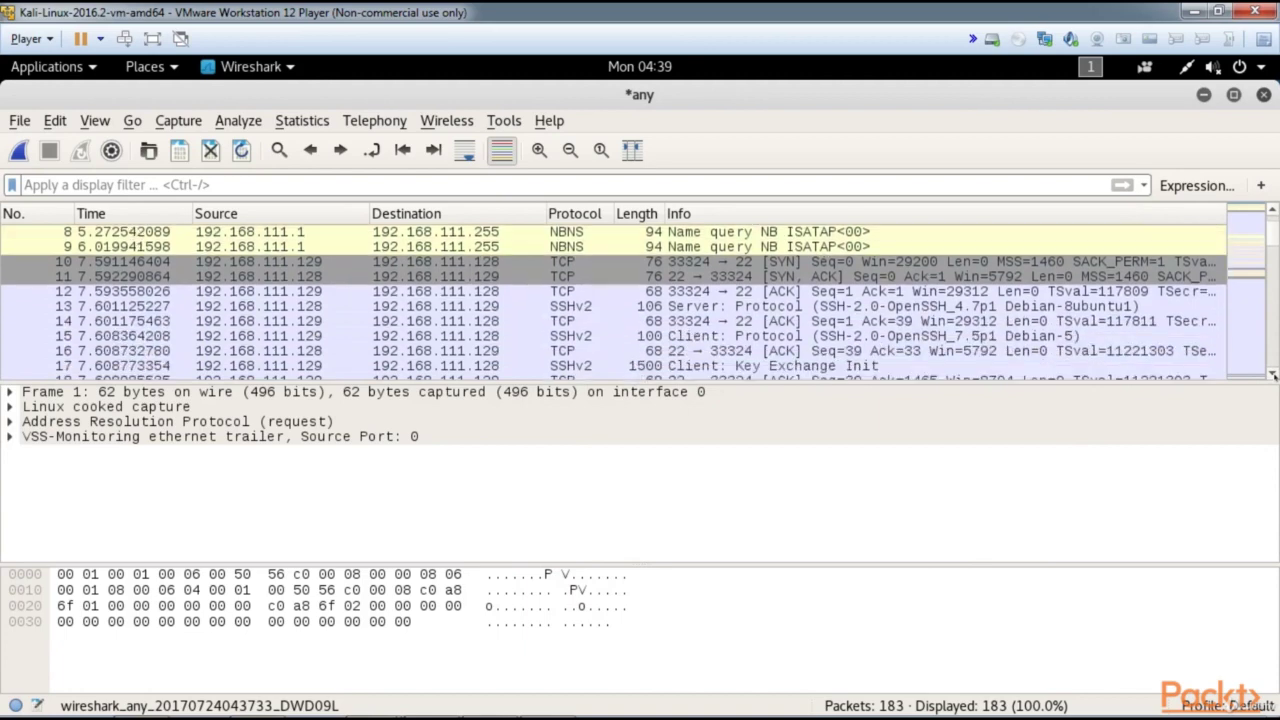
pyautogui.click(582, 277)
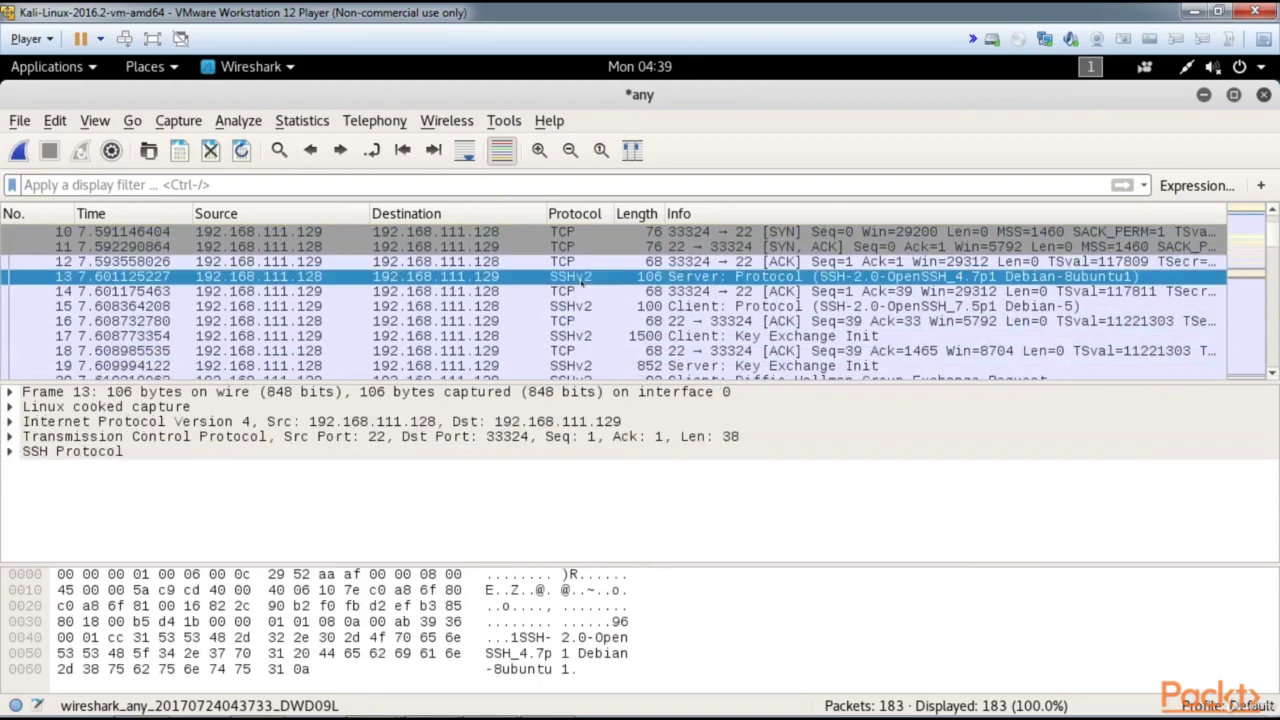
pyautogui.rightClick(582, 281)
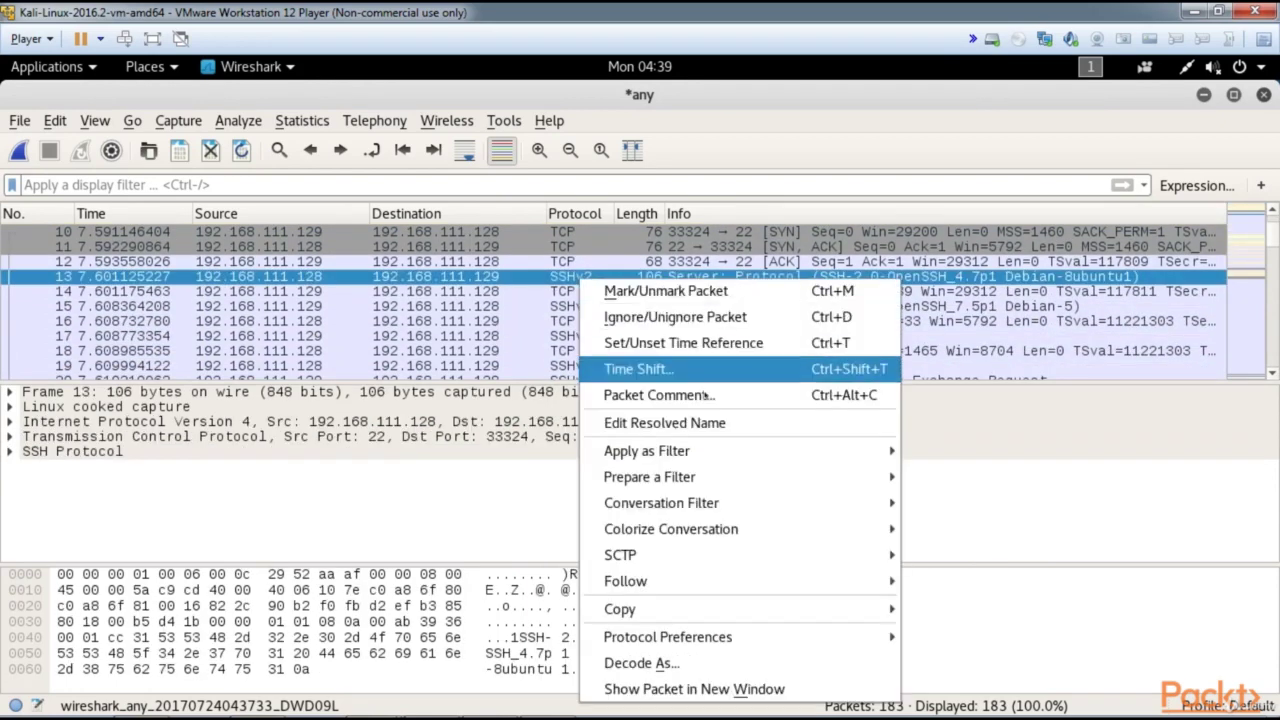
pyautogui.moveTo(690, 596)
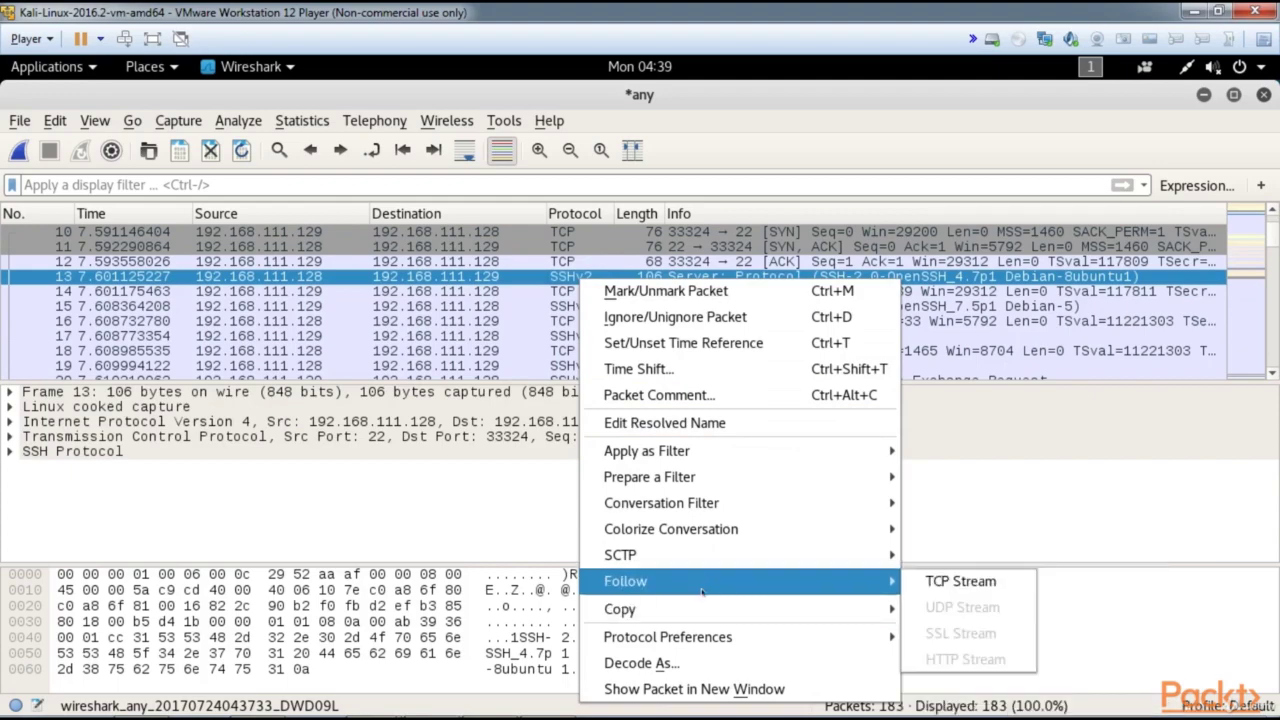
pyautogui.click(938, 583)
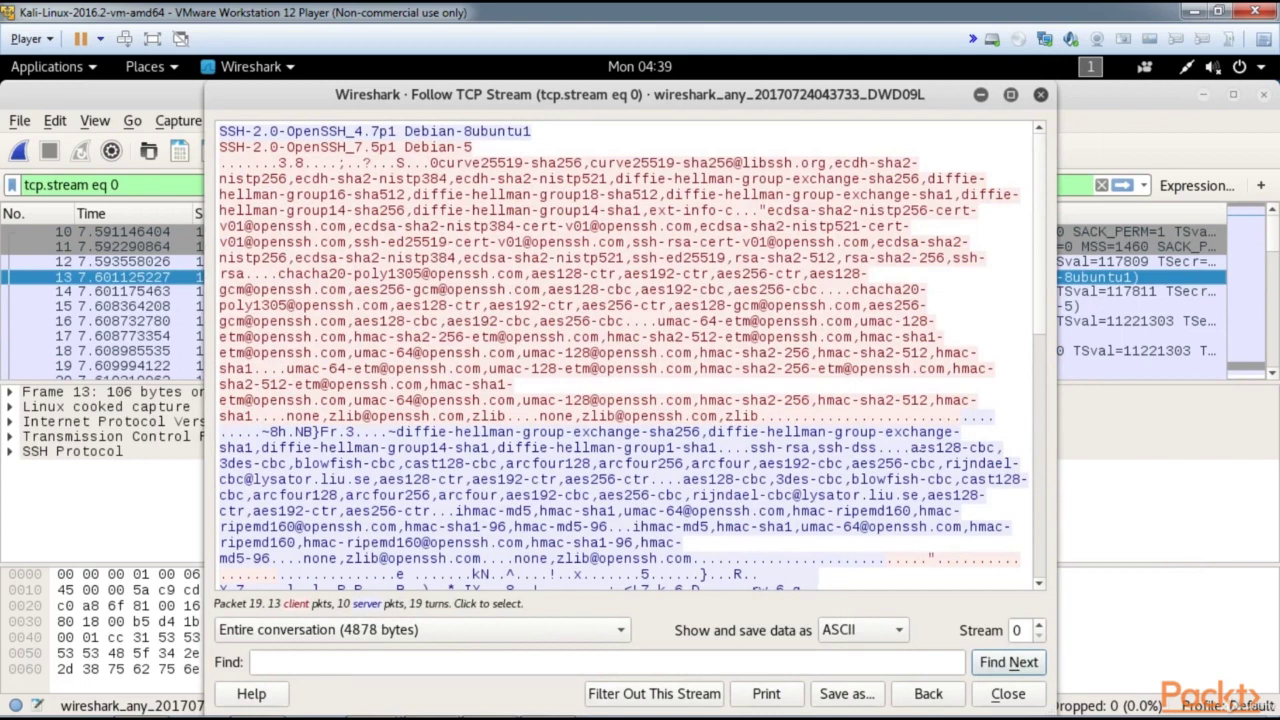
pyautogui.moveTo(278, 447); pyautogui.dragTo(413, 447)
pyautogui.moveTo(1040, 340); pyautogui.dragTo(1041, 617)
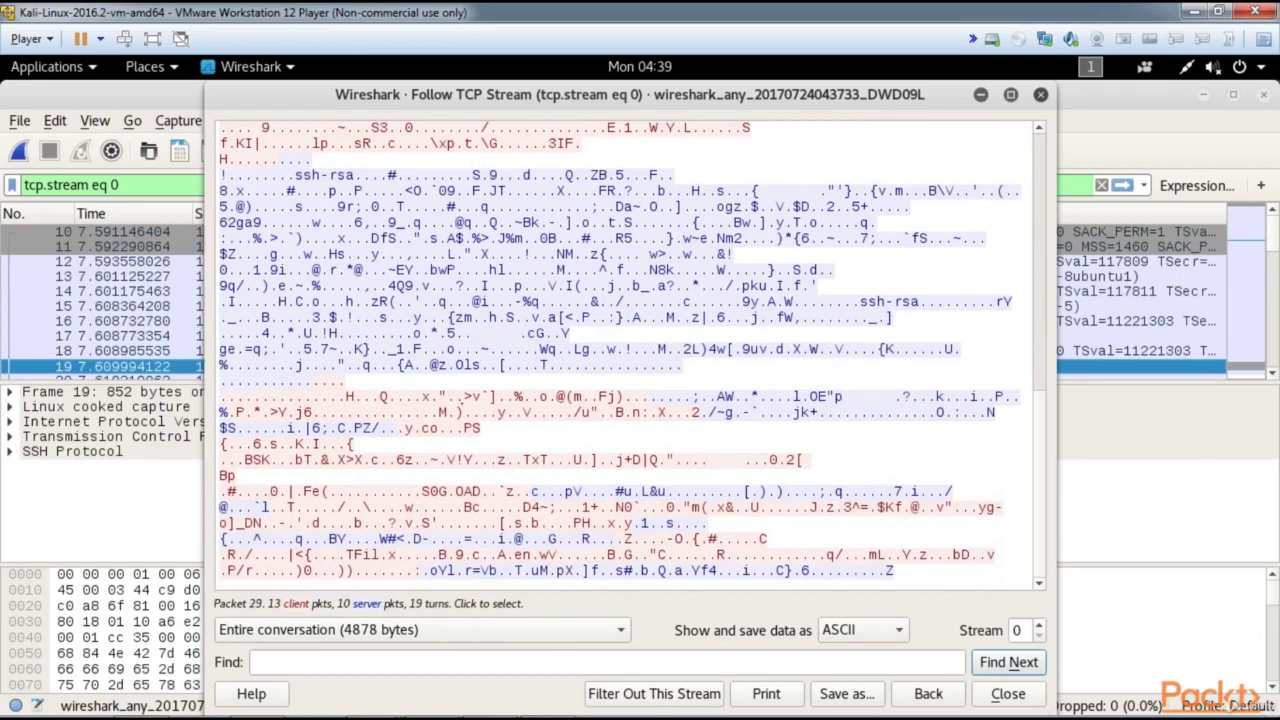
pyautogui.moveTo(1040, 467); pyautogui.dragTo(1047, 362)
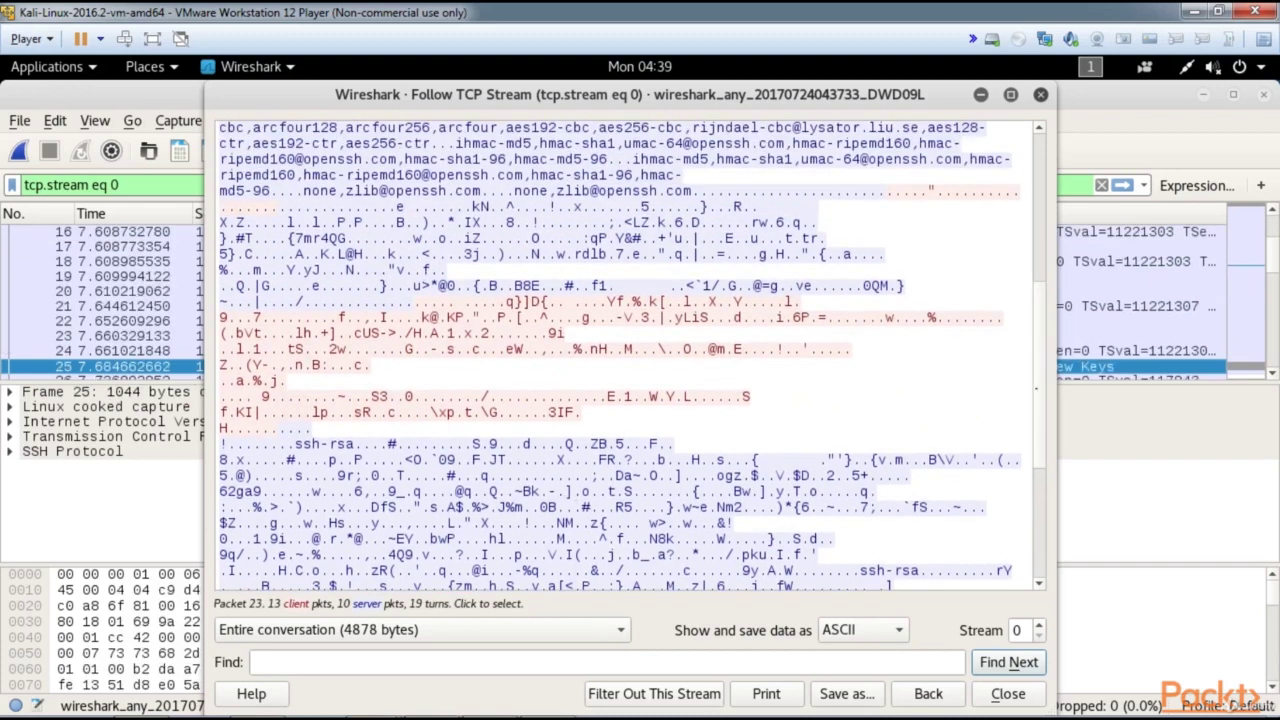
pyautogui.moveTo(1043, 383); pyautogui.dragTo(1062, 543)
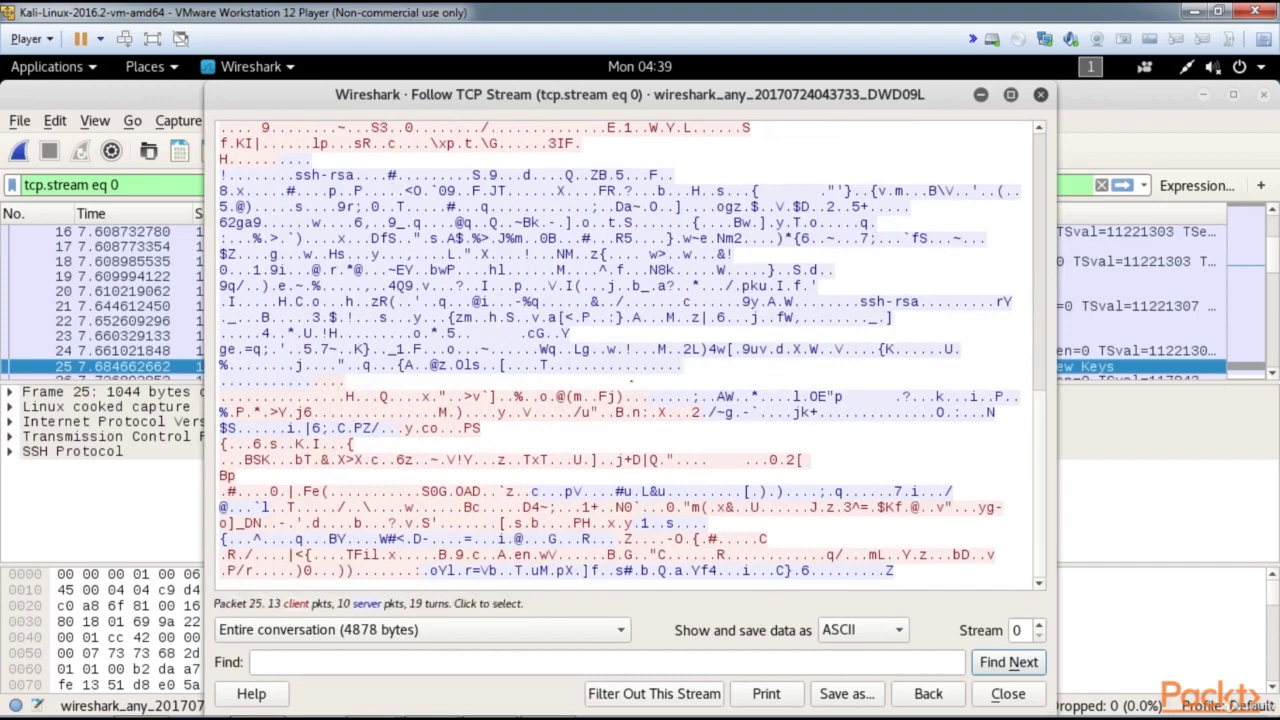
pyautogui.click(1008, 694)
# - Select encrypted client packet 66, view the SSH protocol preferences, and cancel without changing them
pyautogui.scroll(-6, 516, 287)
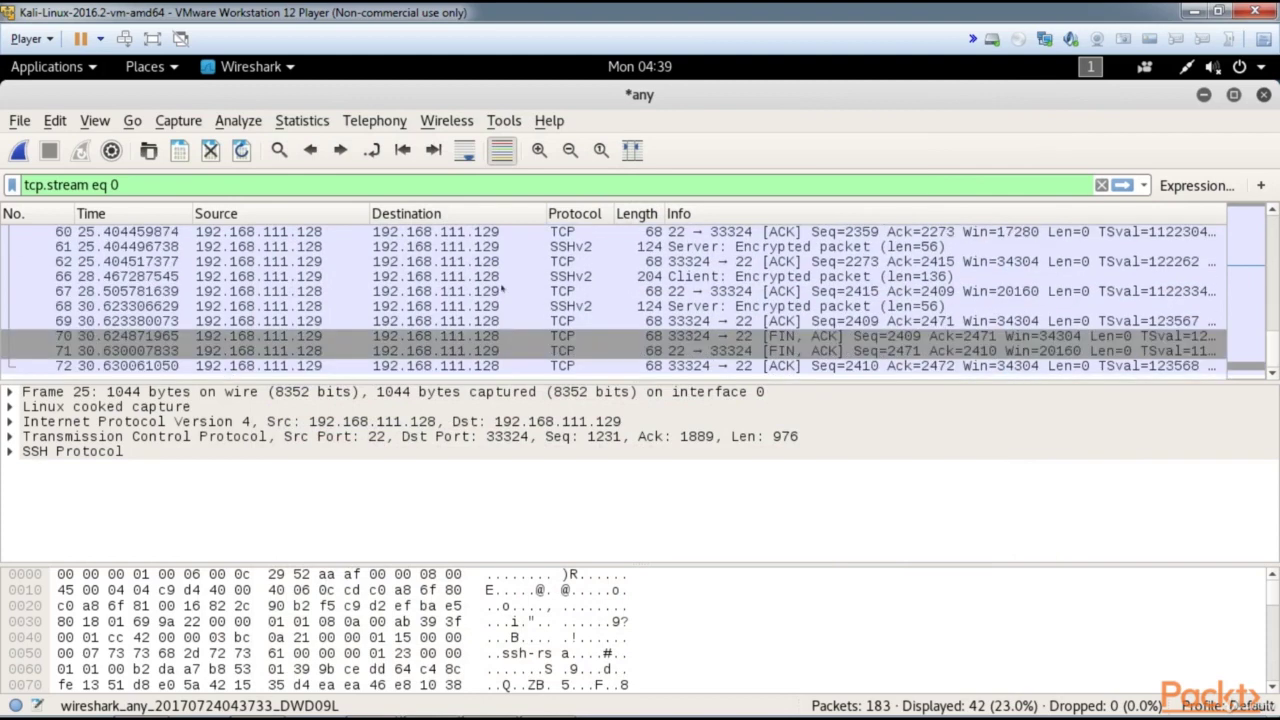
pyautogui.click(437, 261)
pyautogui.click(437, 276)
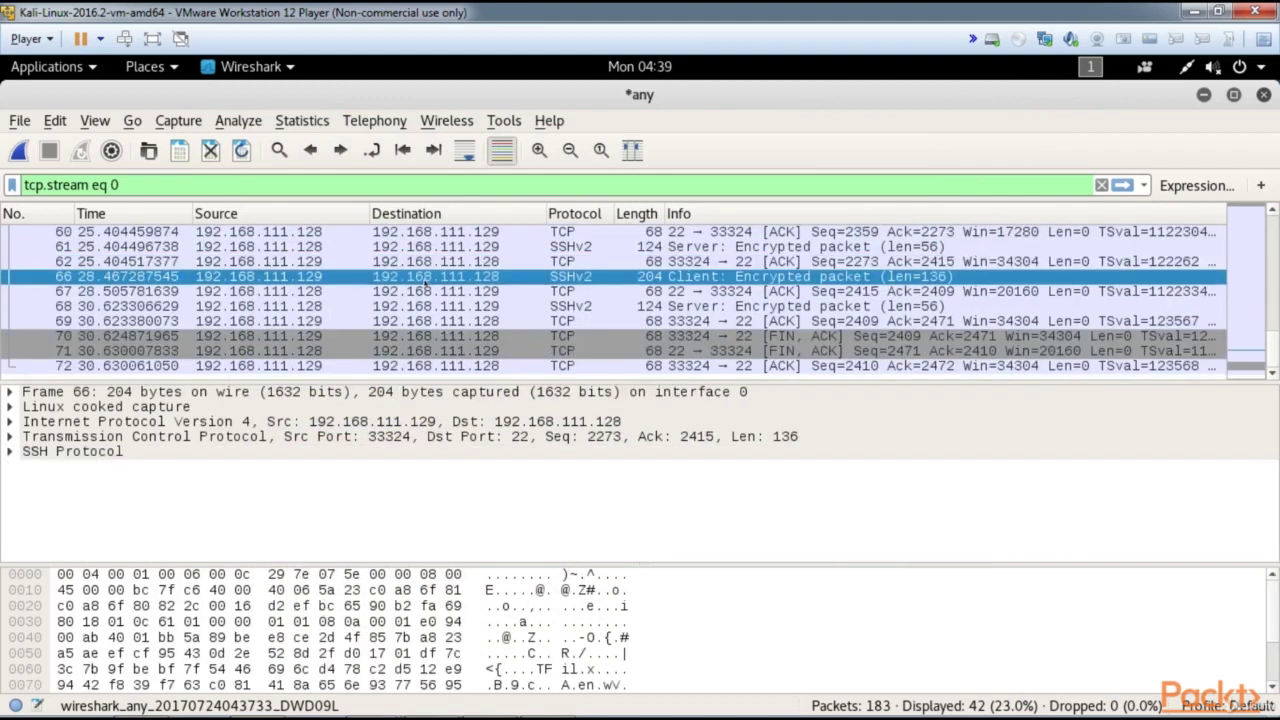
pyautogui.rightClick(425, 277)
pyautogui.moveTo(562, 453)
pyautogui.moveTo(555, 558)
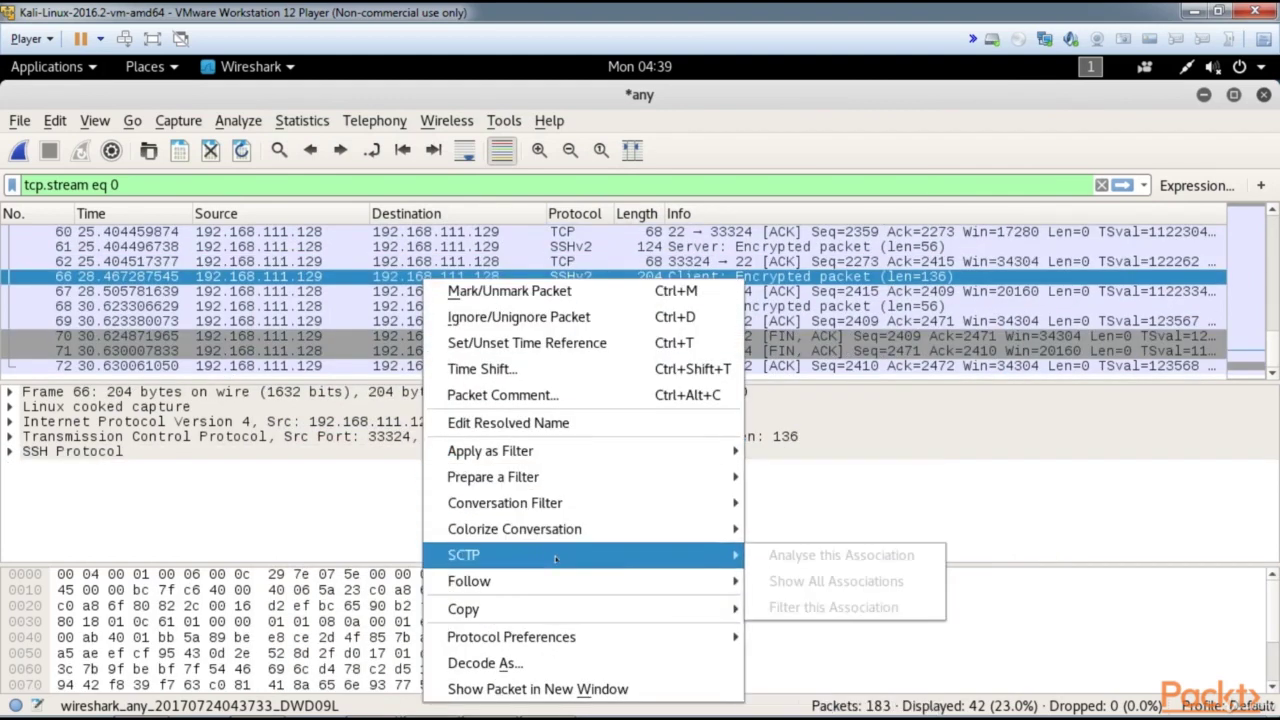
pyautogui.moveTo(550, 640)
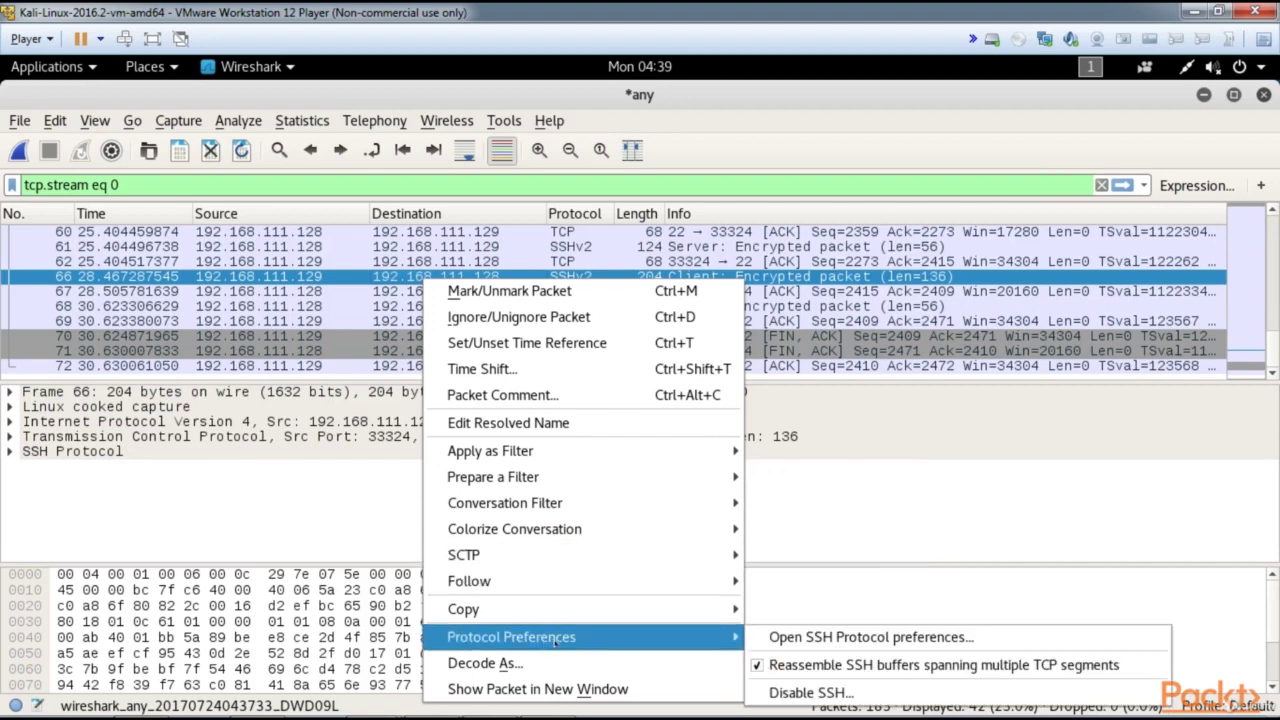
pyautogui.click(860, 637)
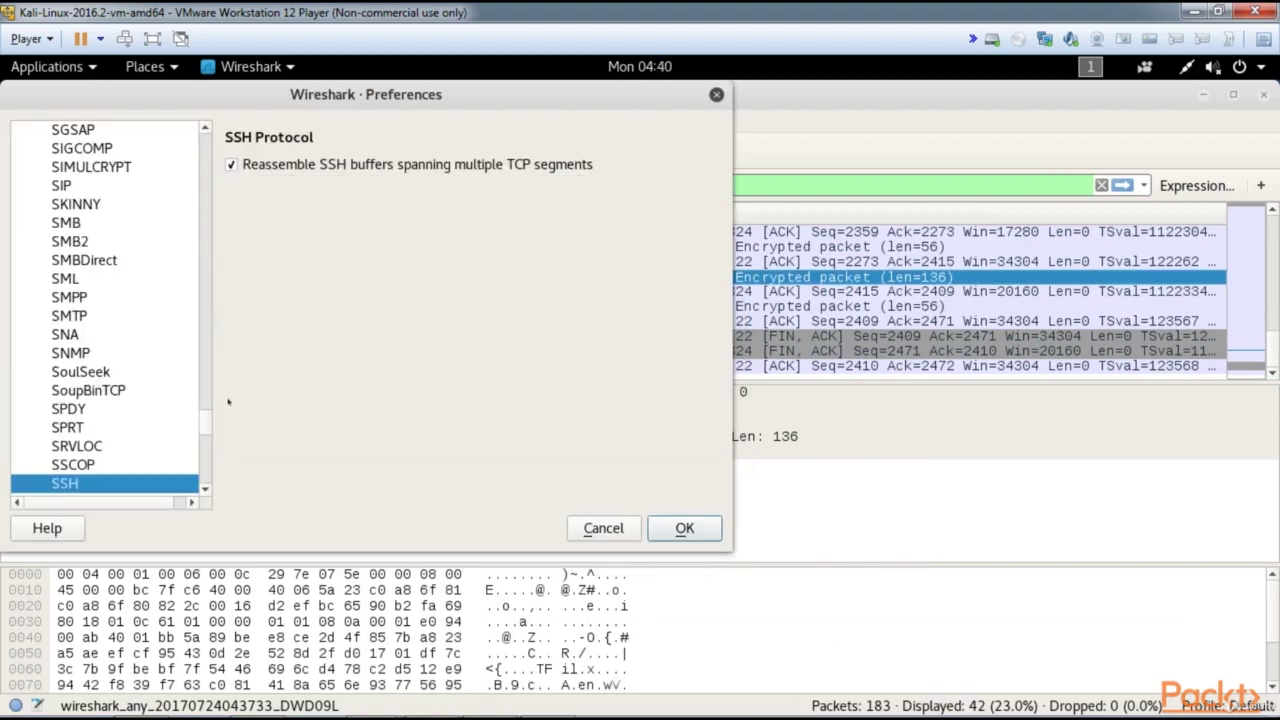
pyautogui.click(603, 528)
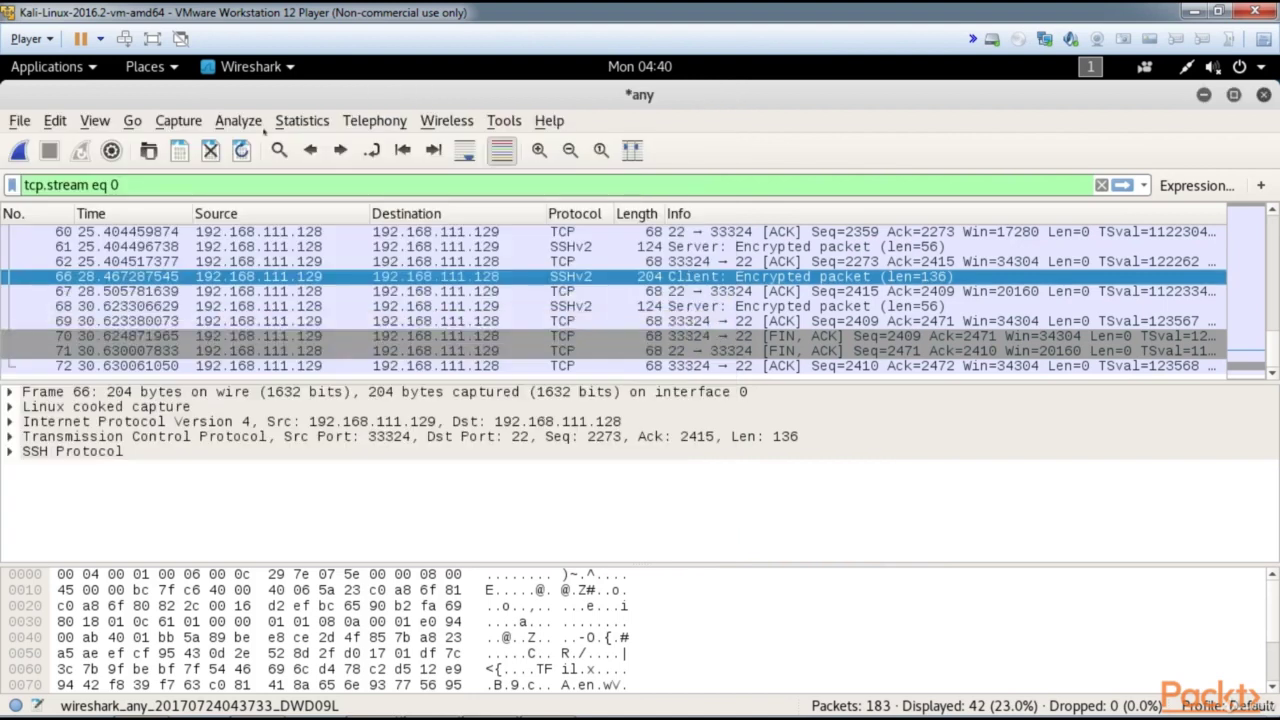
# - View the Expert Information for the SSH capture and close it
pyautogui.click(238, 120)
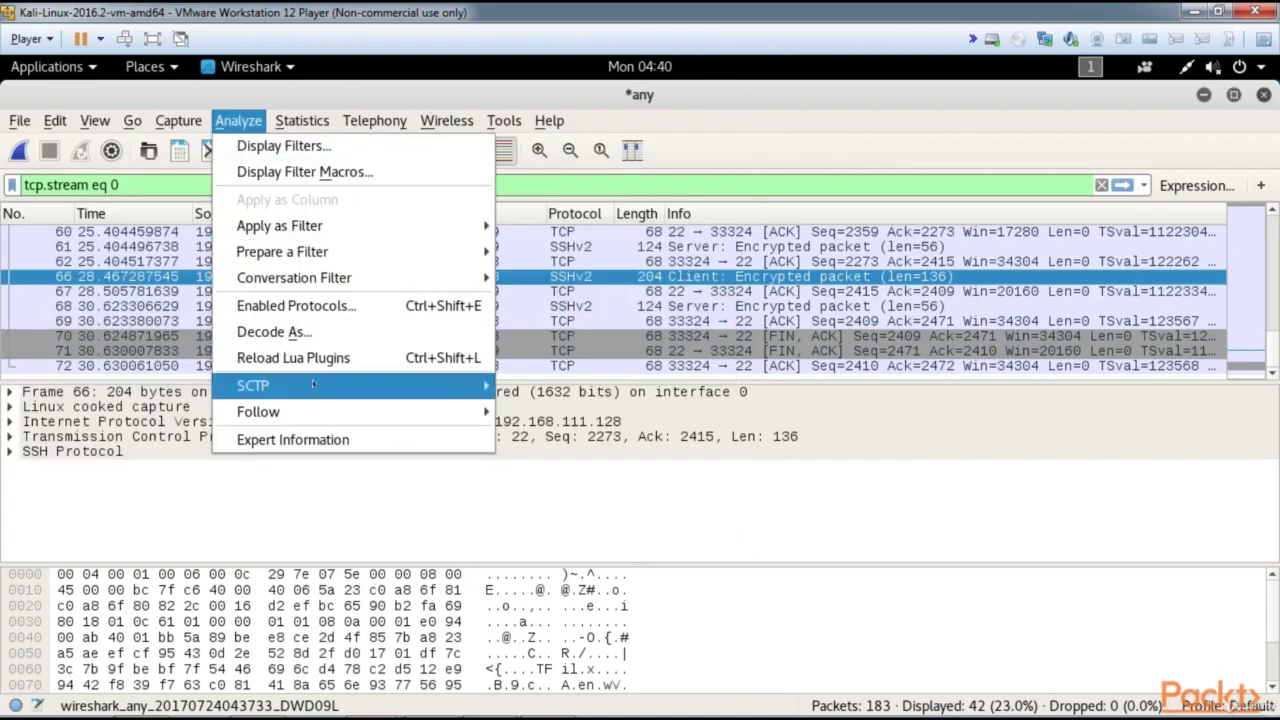
pyautogui.moveTo(297, 416)
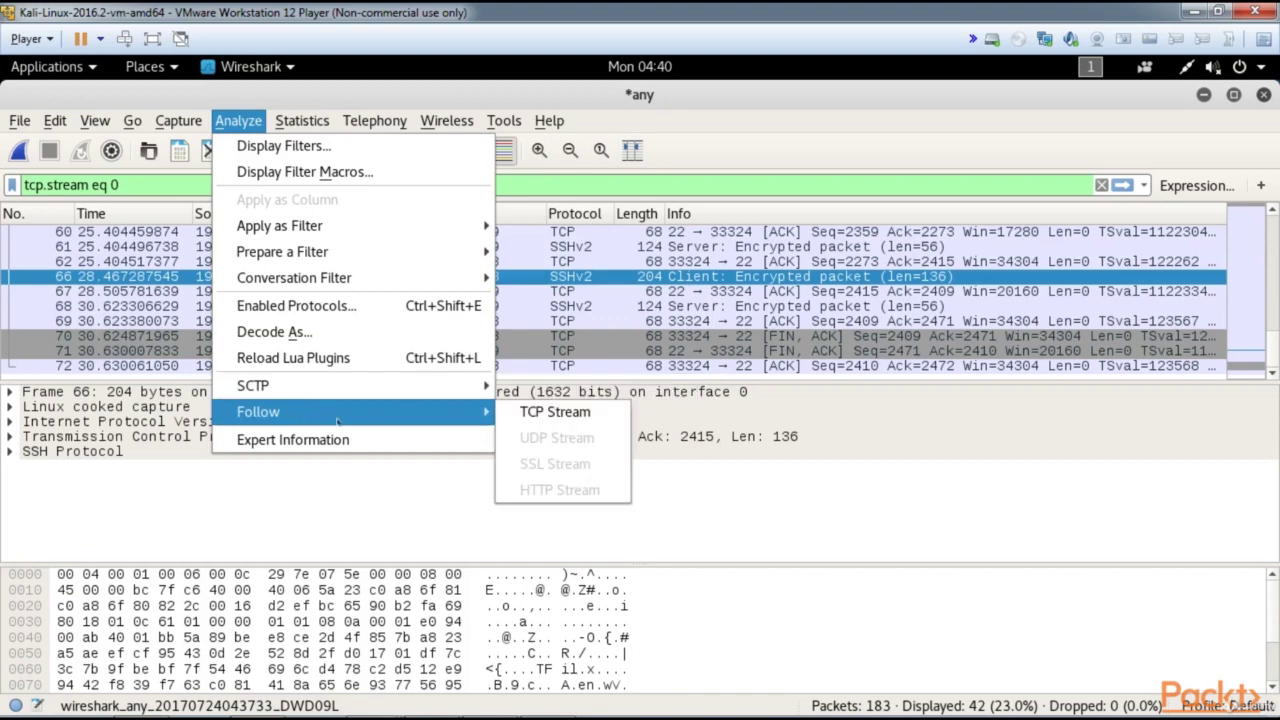
pyautogui.click(353, 449)
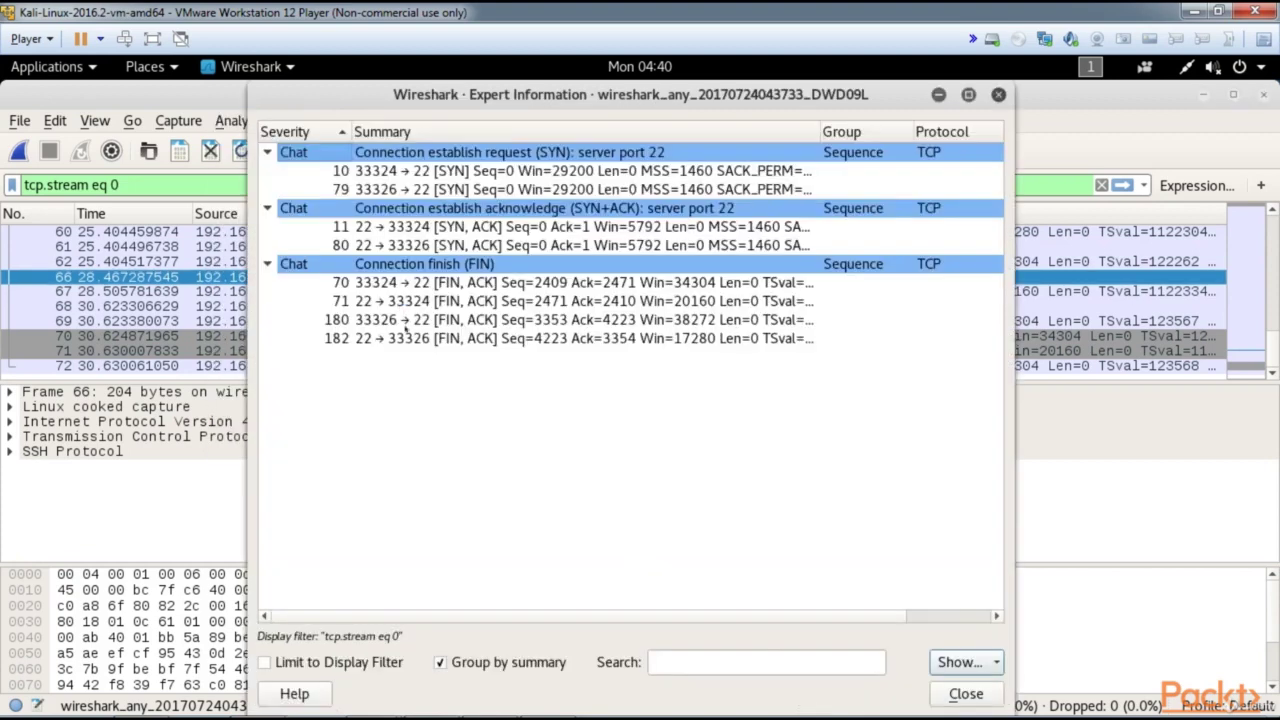
pyautogui.click(966, 693)
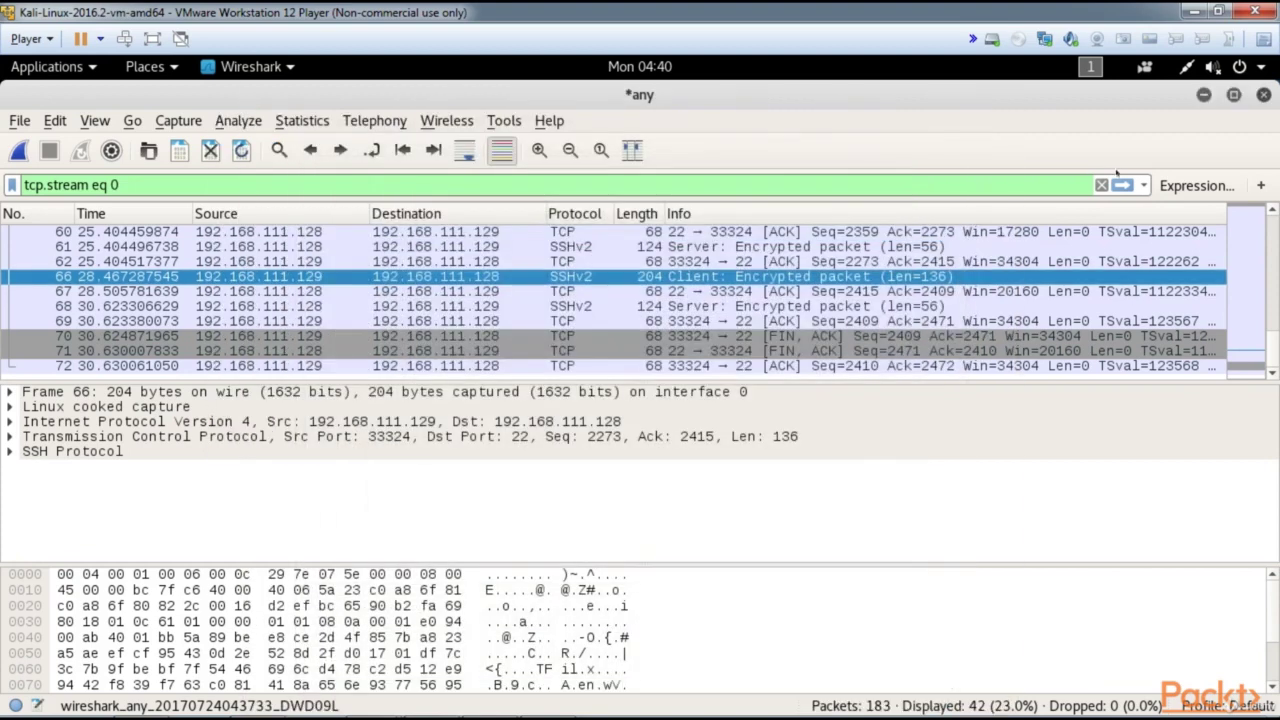
# - Clear the display filter, follow the TCP stream of SSHv2 packet 178, and examine the conversation to its end
pyautogui.click(1101, 185)
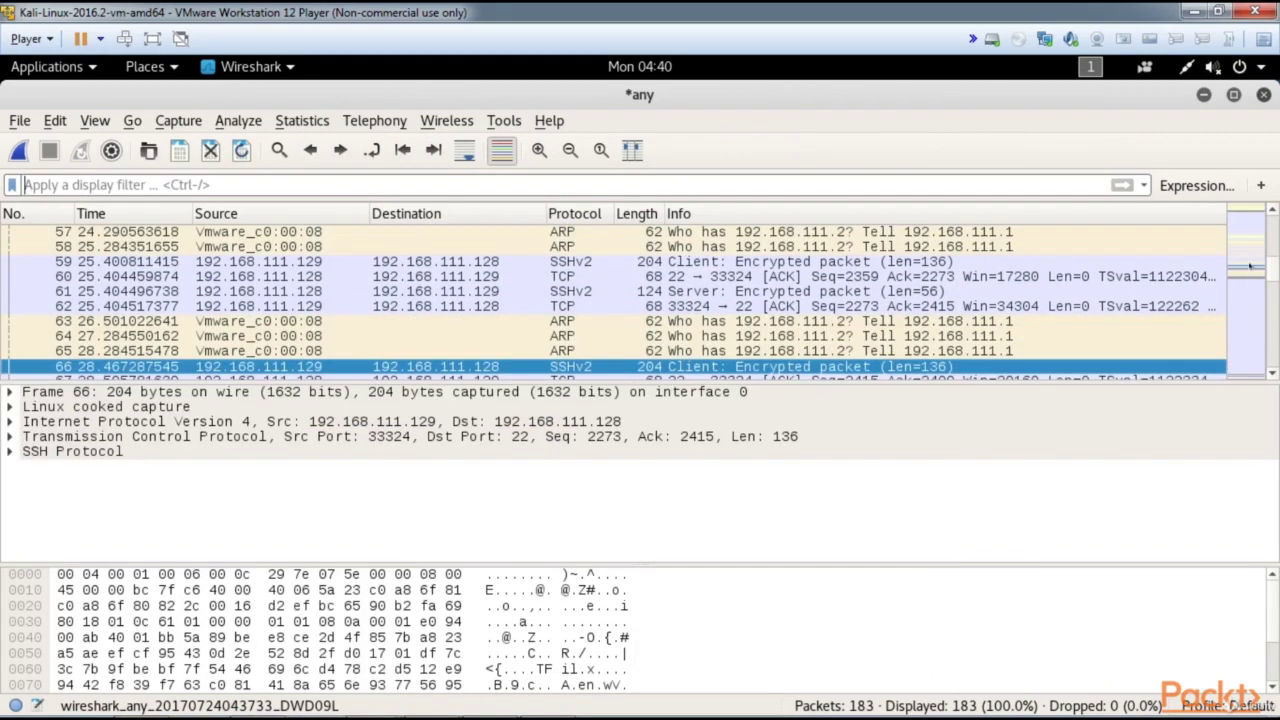
pyautogui.scroll(-20, 1250, 265)
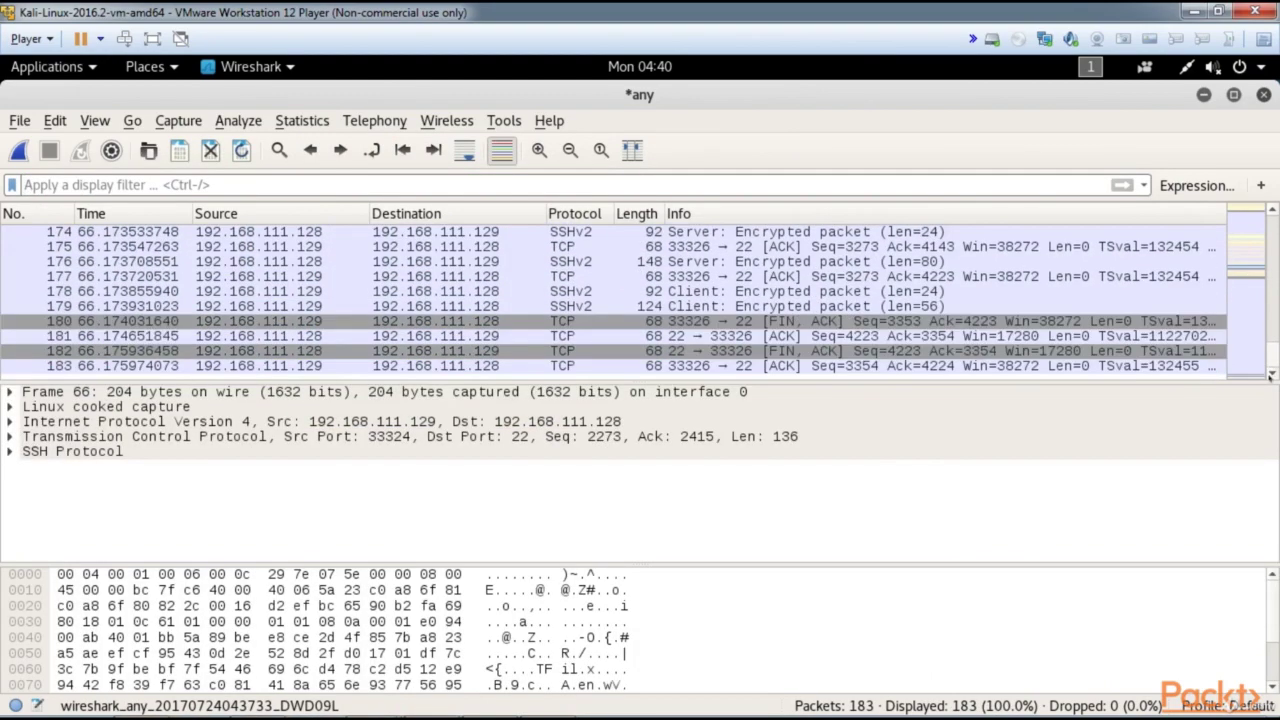
pyautogui.rightClick(556, 292)
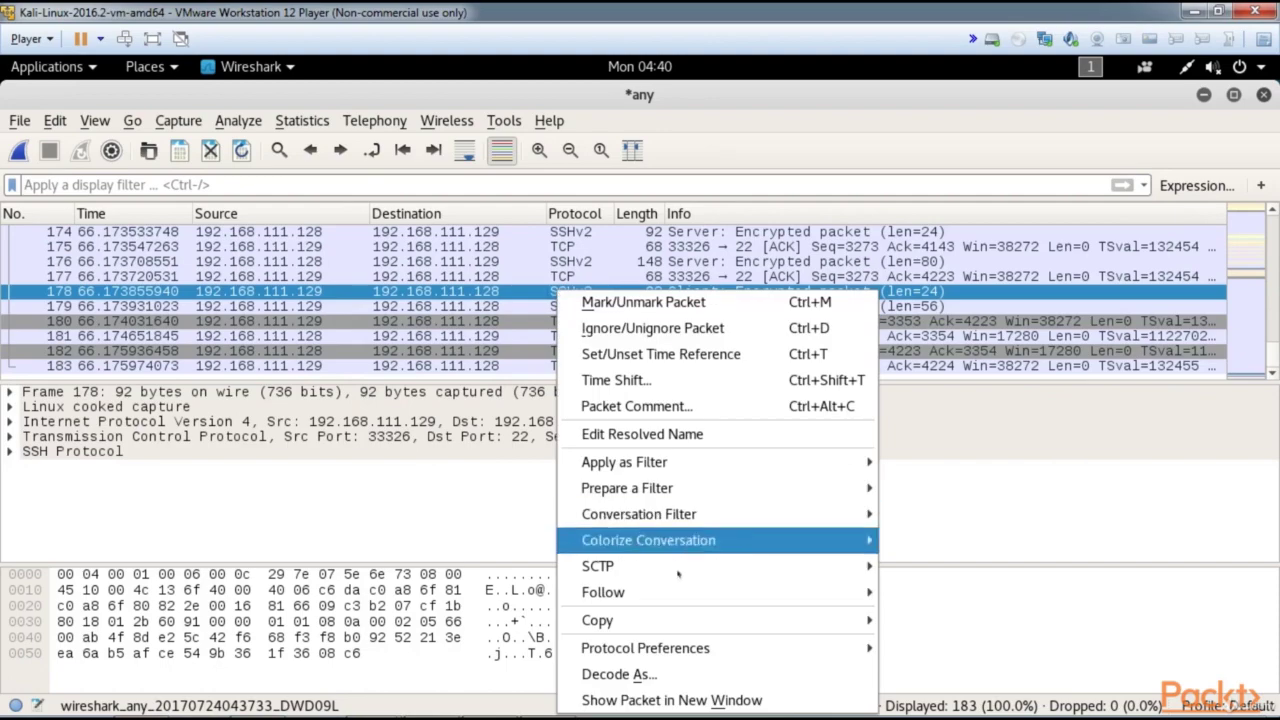
pyautogui.moveTo(837, 597)
pyautogui.click(938, 592)
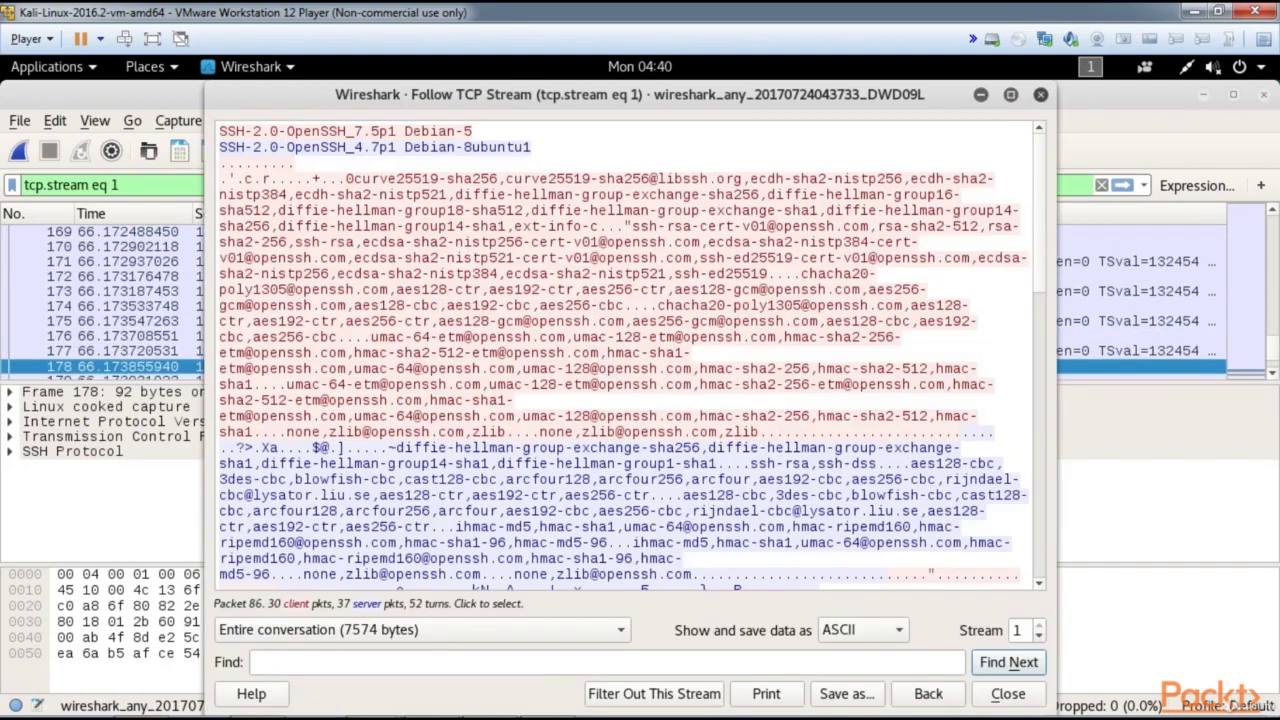
pyautogui.moveTo(1047, 280); pyautogui.dragTo(1062, 612)
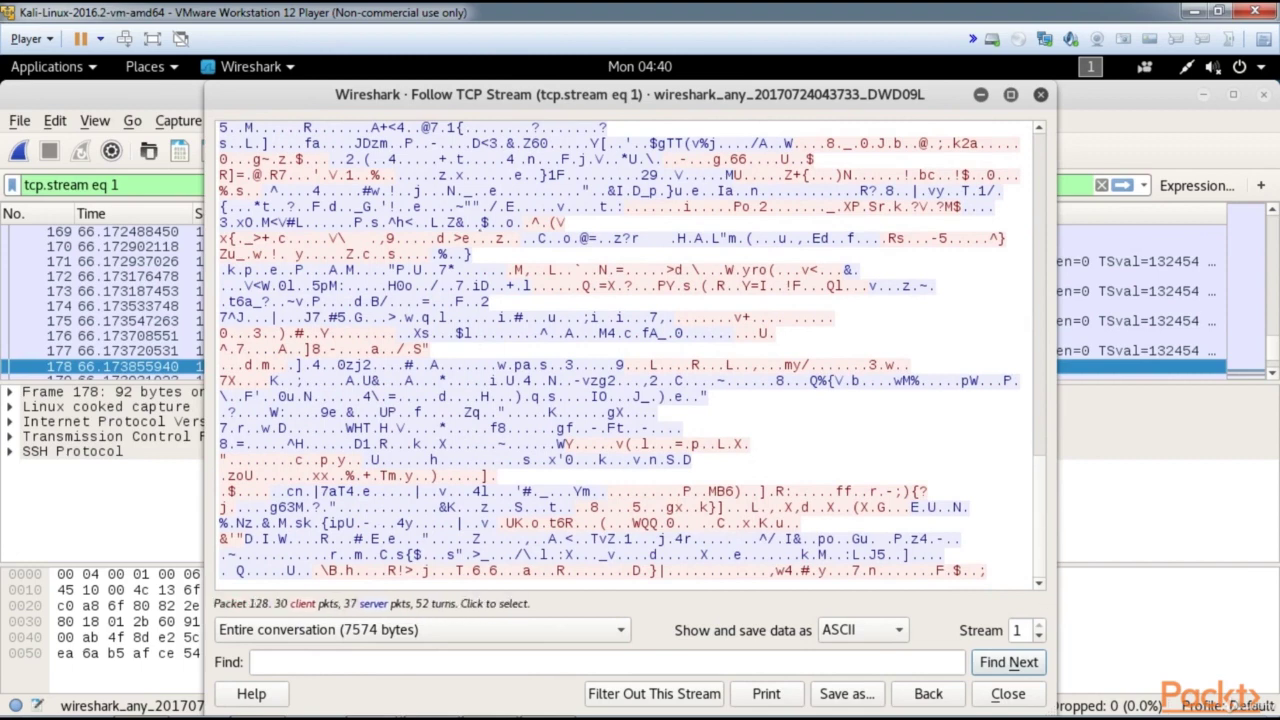
pyautogui.click(1008, 693)
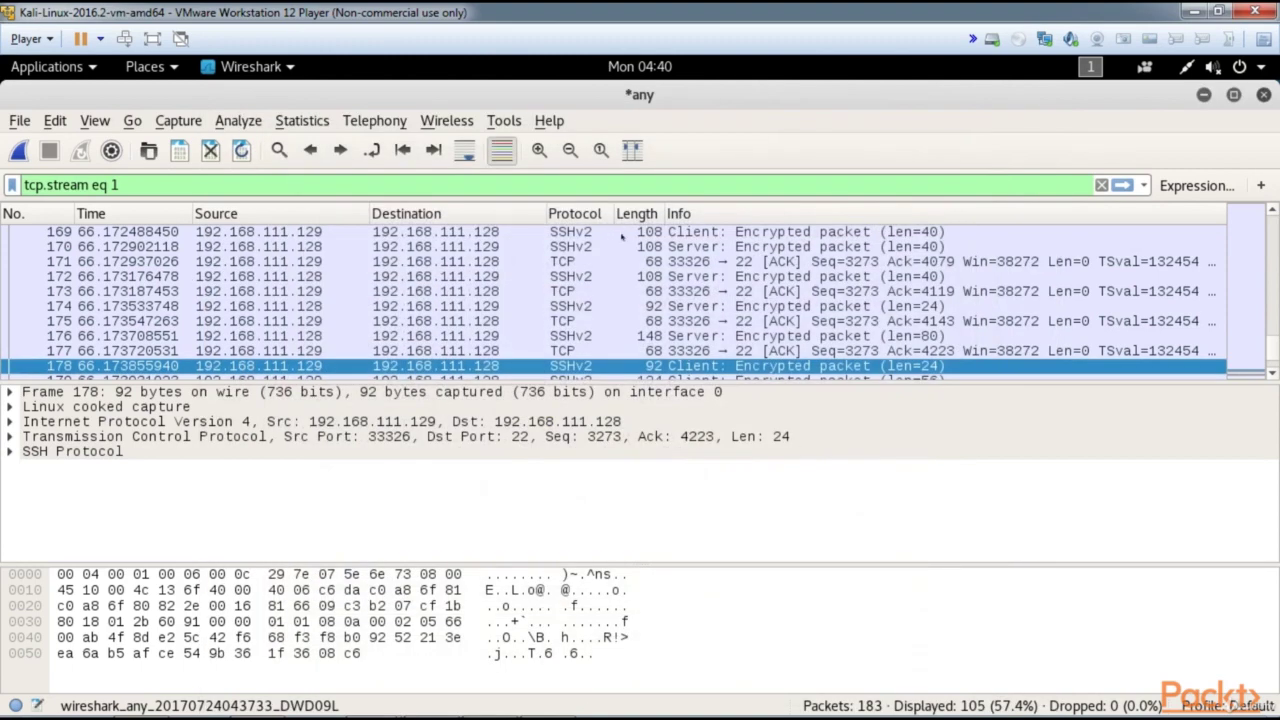
# - Quit Wireshark without saving the captured packets
pyautogui.click(19, 121)
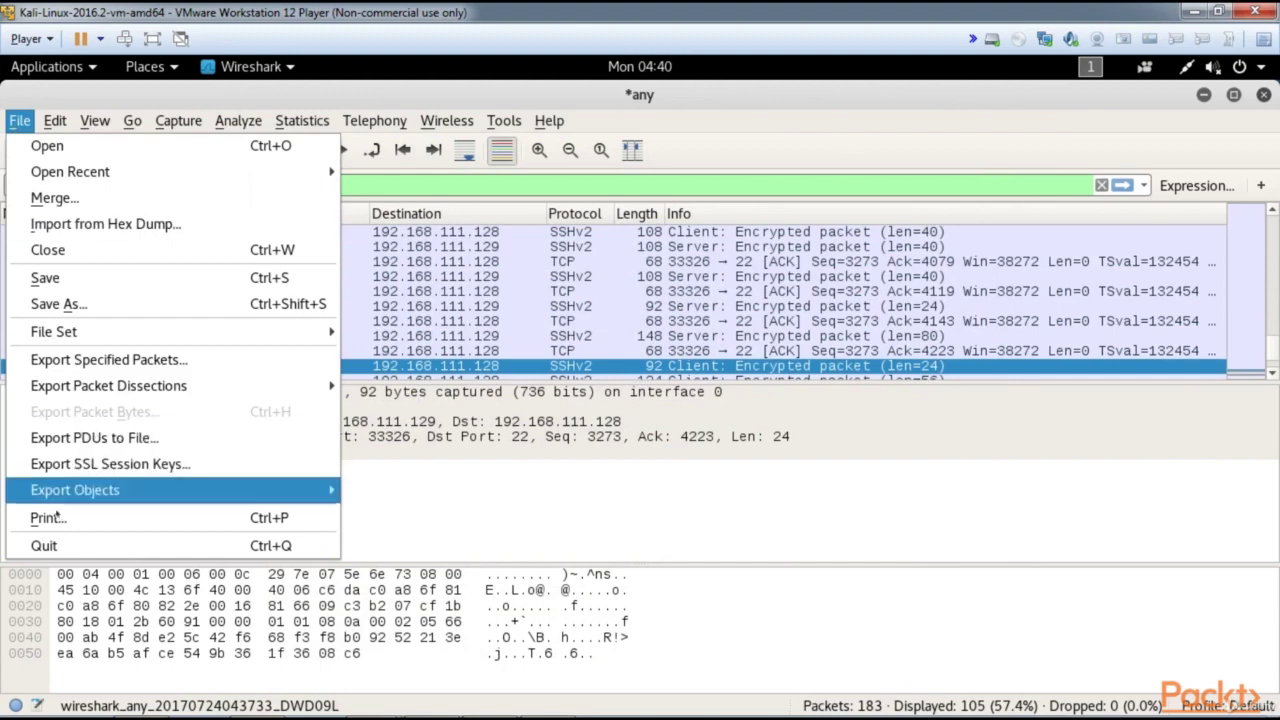
pyautogui.click(45, 545)
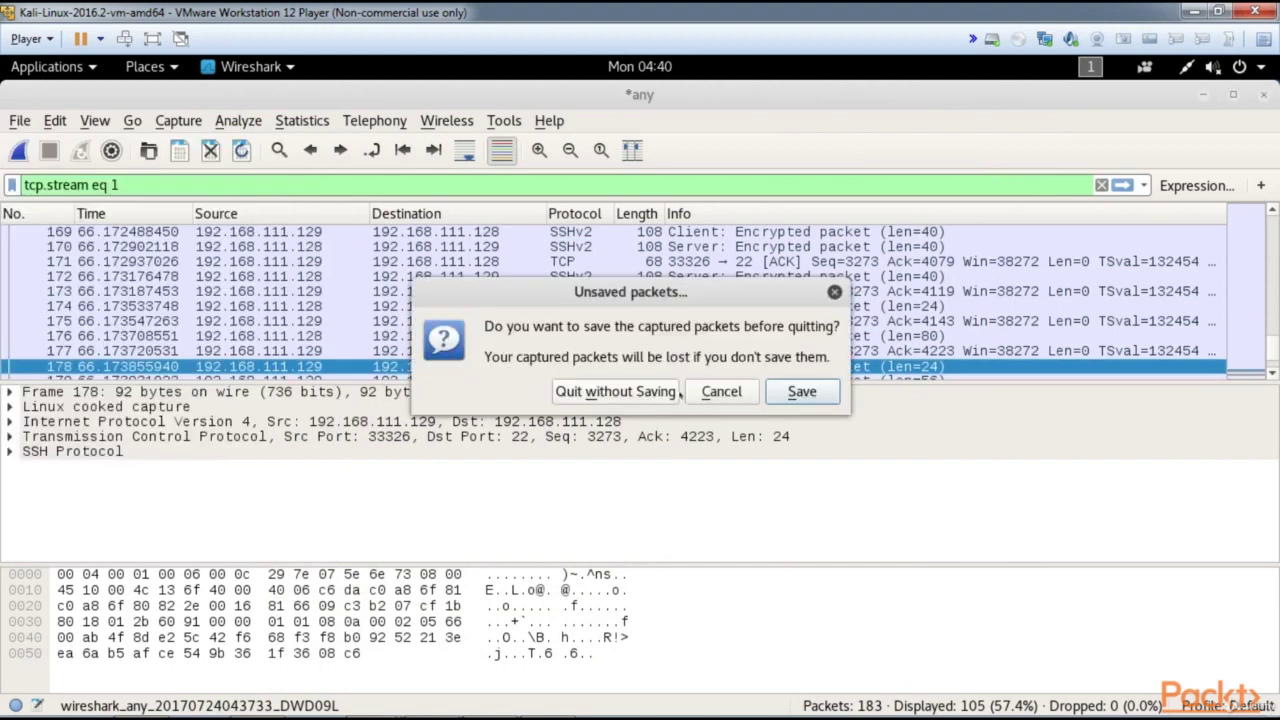
pyautogui.click(632, 394)
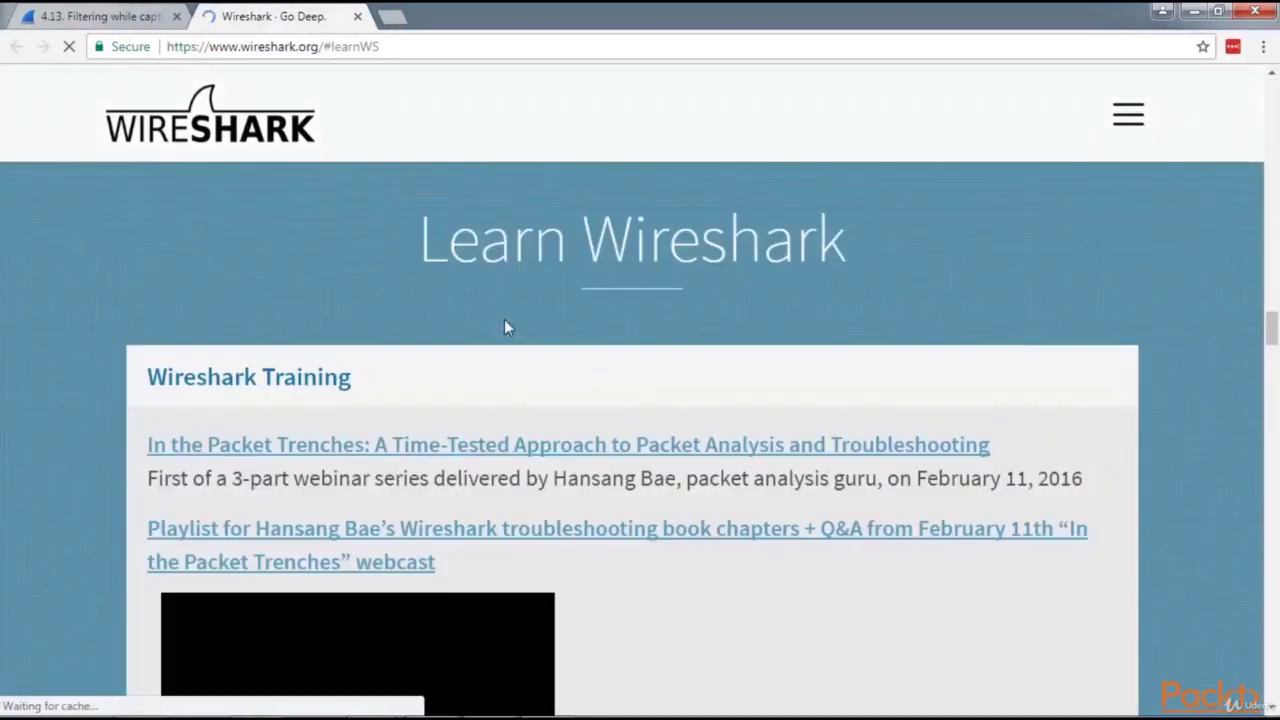
# - Look through the Learn Wireshark page in the browser, covering training, more resources, development, SharkFest presentations and user documentation
pyautogui.scroll(-3, 551, 346)
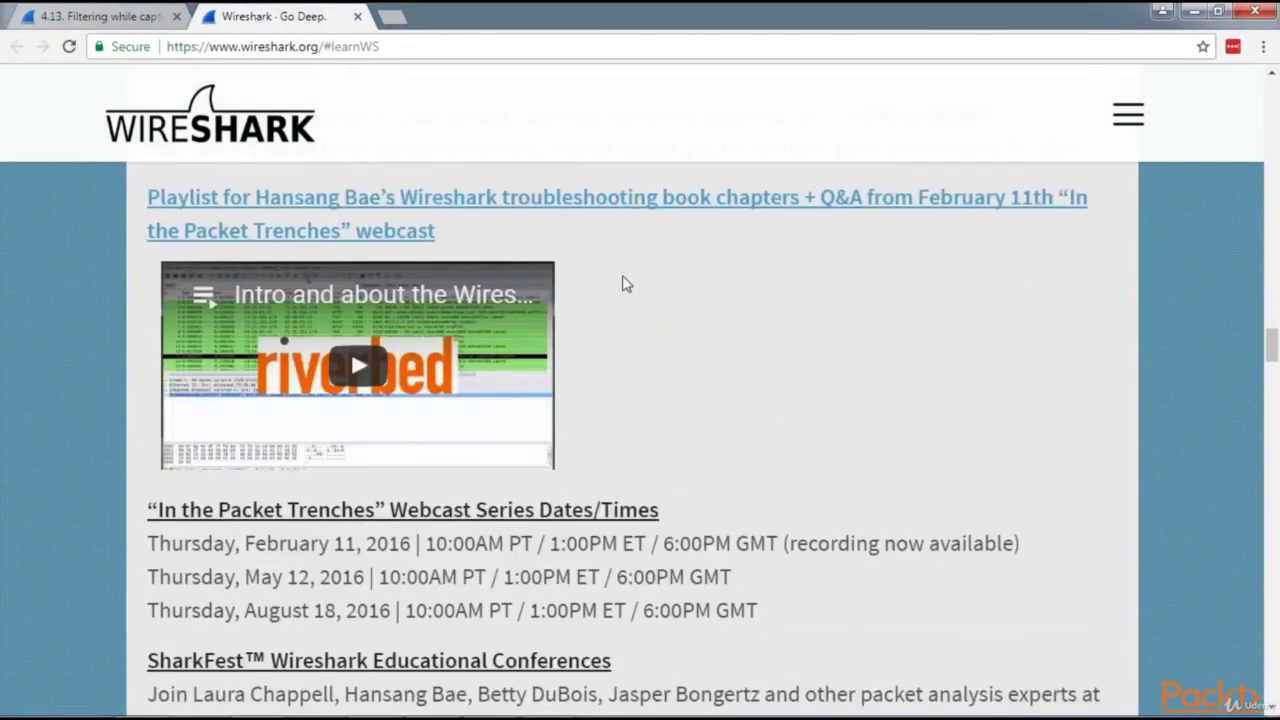
pyautogui.scroll(3, 640, 295)
pyautogui.scroll(-2, 634, 386)
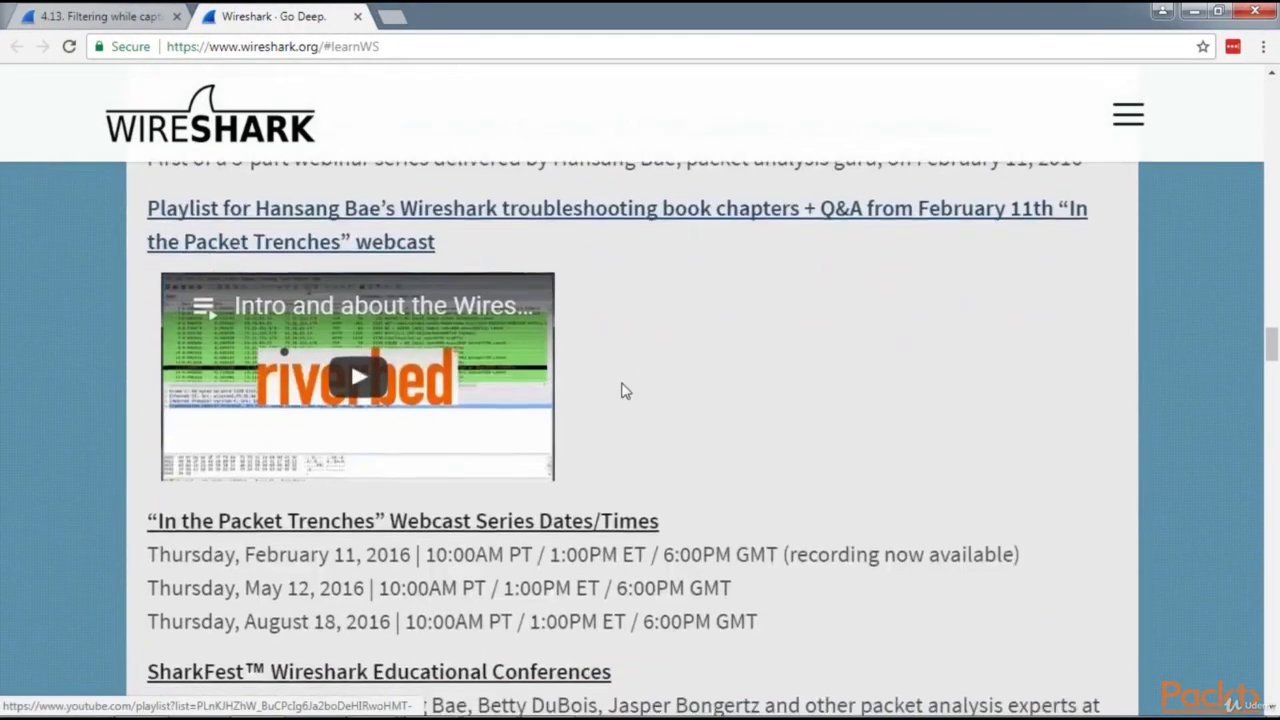
pyautogui.scroll(-3, 622, 388)
pyautogui.scroll(-5, 540, 400)
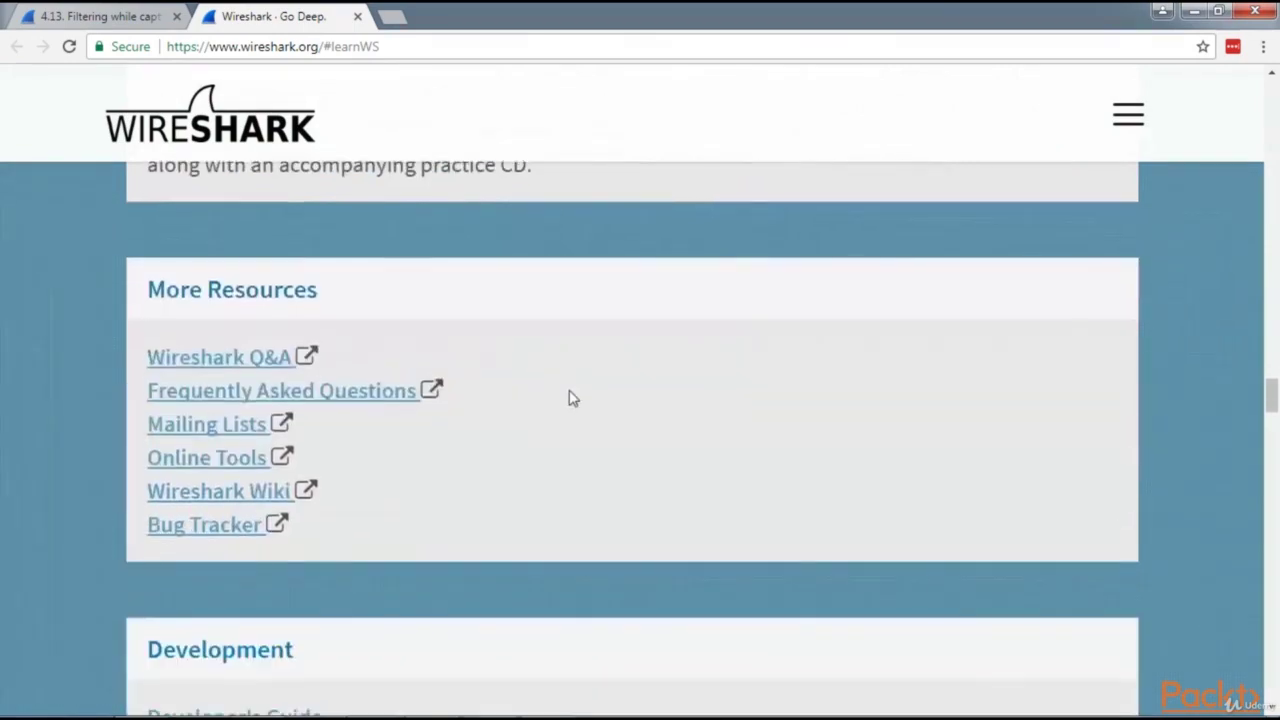
pyautogui.scroll(3, 568, 398)
pyautogui.scroll(-8, 540, 392)
pyautogui.scroll(2, 420, 350)
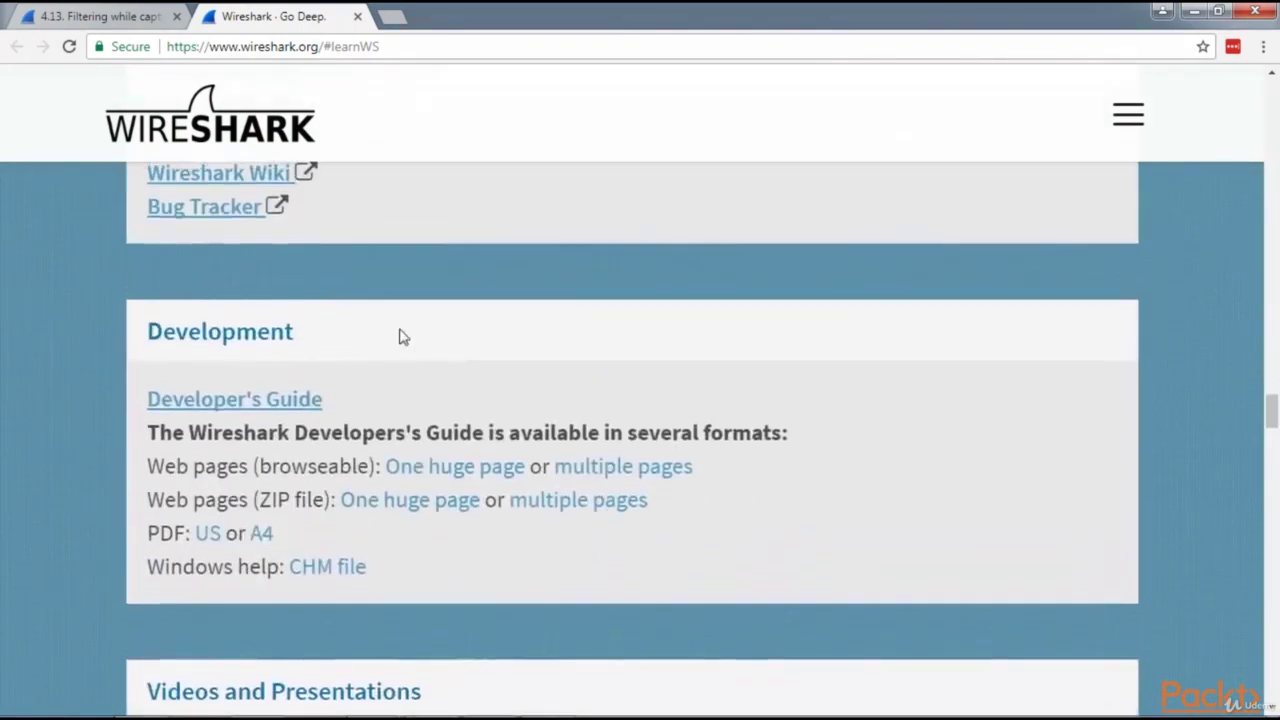
pyautogui.scroll(2, 383, 335)
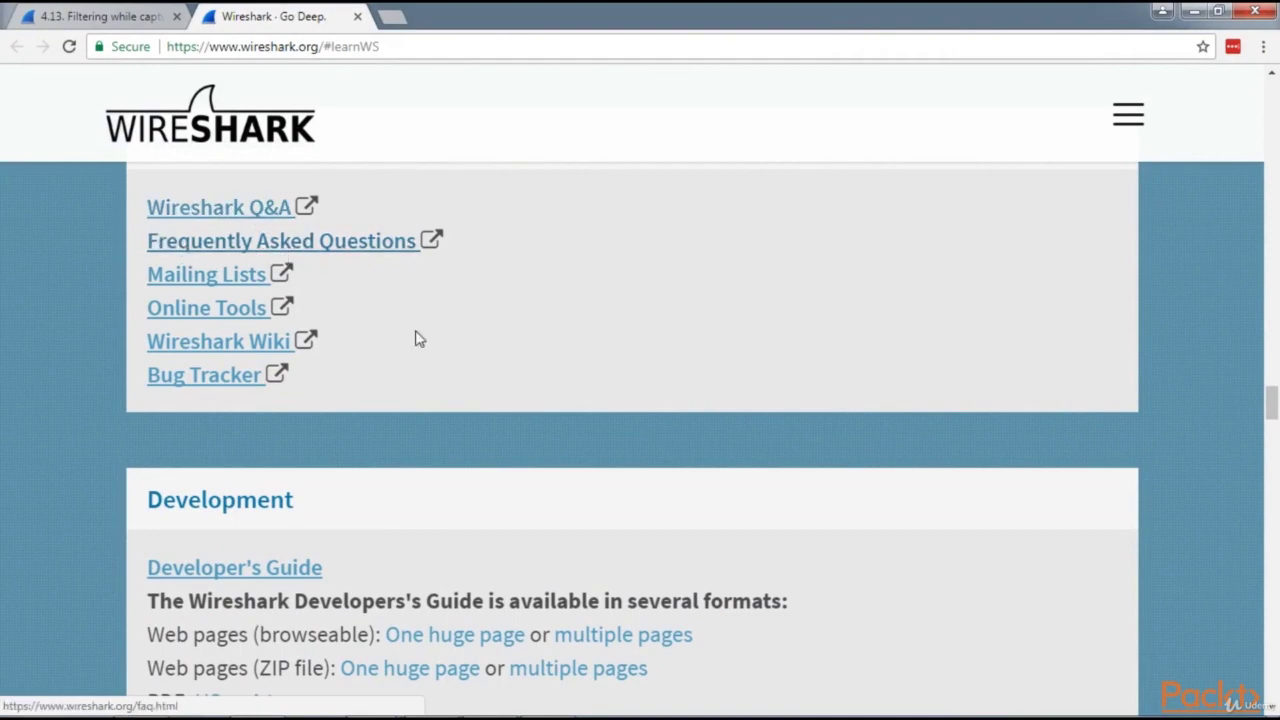
pyautogui.scroll(2, 517, 369)
pyautogui.scroll(-10, 474, 400)
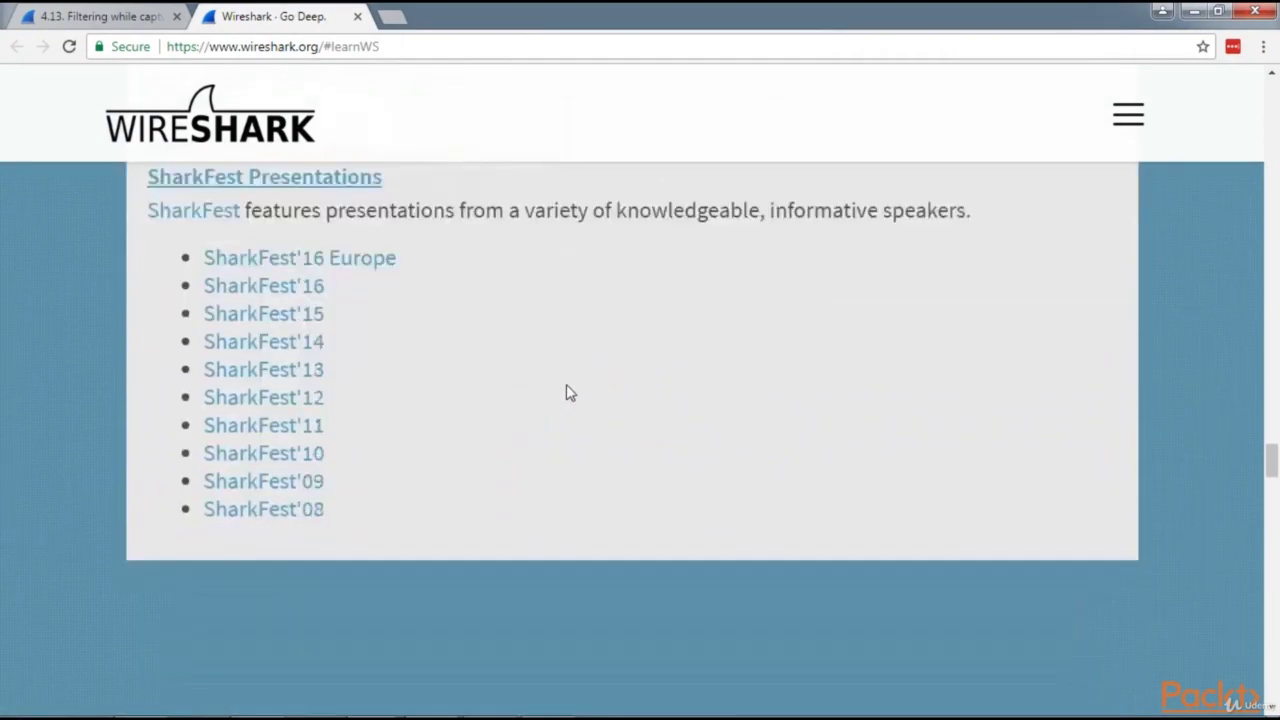
pyautogui.scroll(-11, 566, 392)
pyautogui.scroll(7, 540, 378)
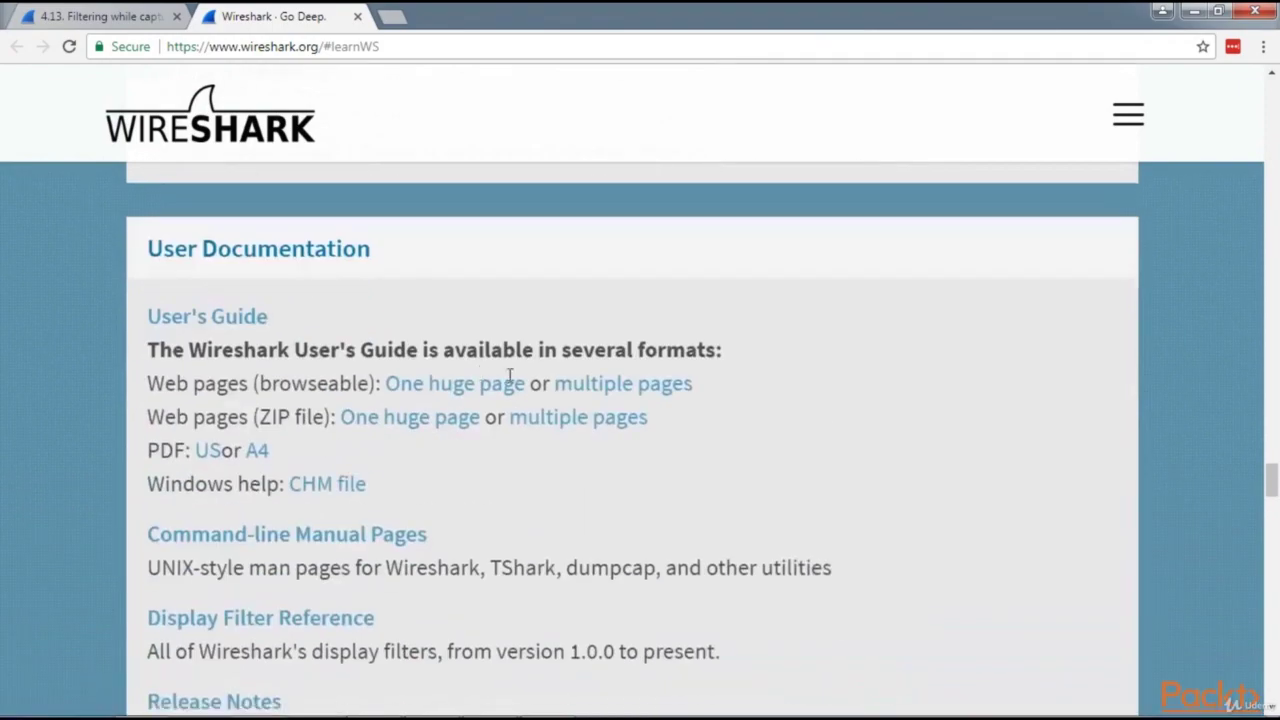